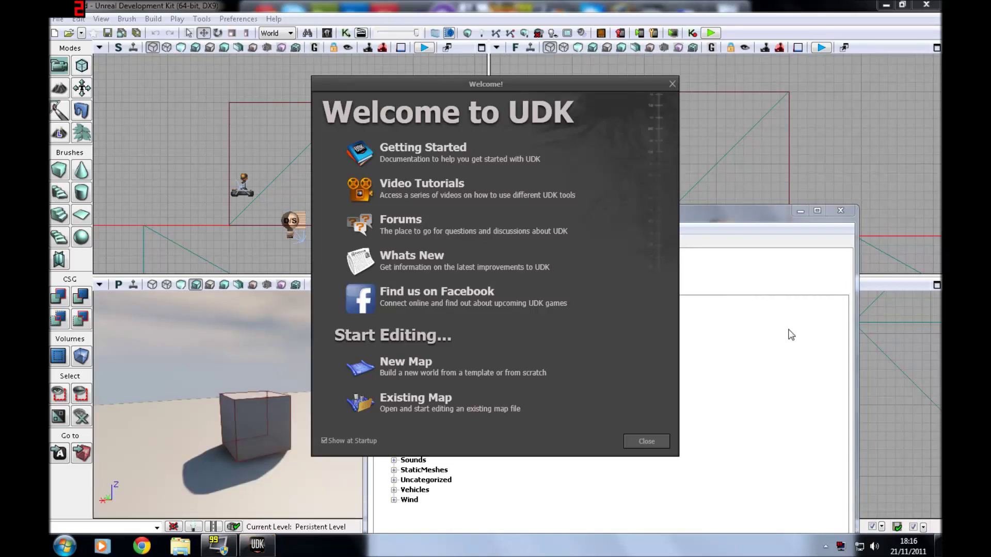
Step: Open the existing map DM-Time_lostLevelTutorial, dismiss the welcome window, and minimize the Actor Classes browser
{"action": "left_click", "coordinate": [426, 400]}
{"action": "double_click", "coordinate": [233, 163]}
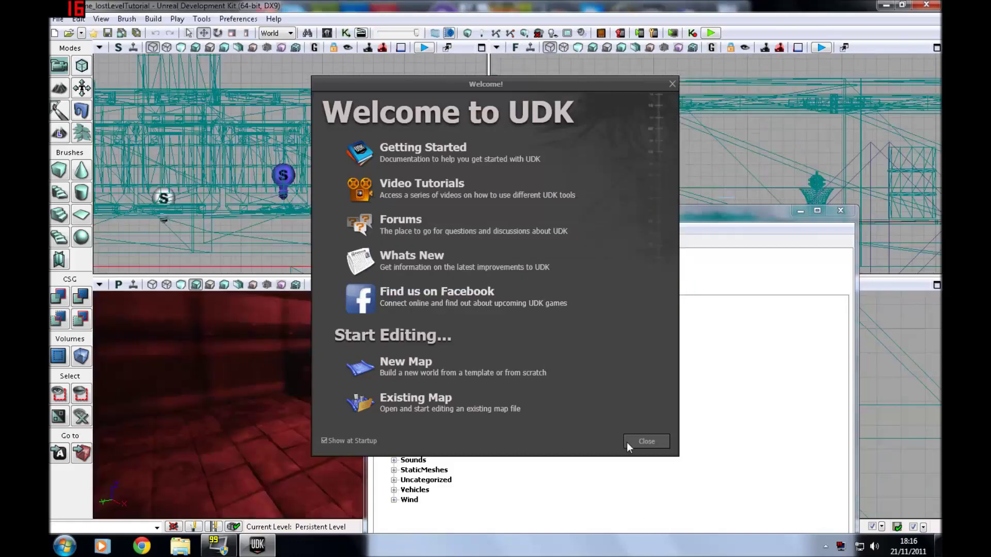
{"action": "left_click", "coordinate": [626, 442]}
{"action": "left_click", "coordinate": [798, 211]}
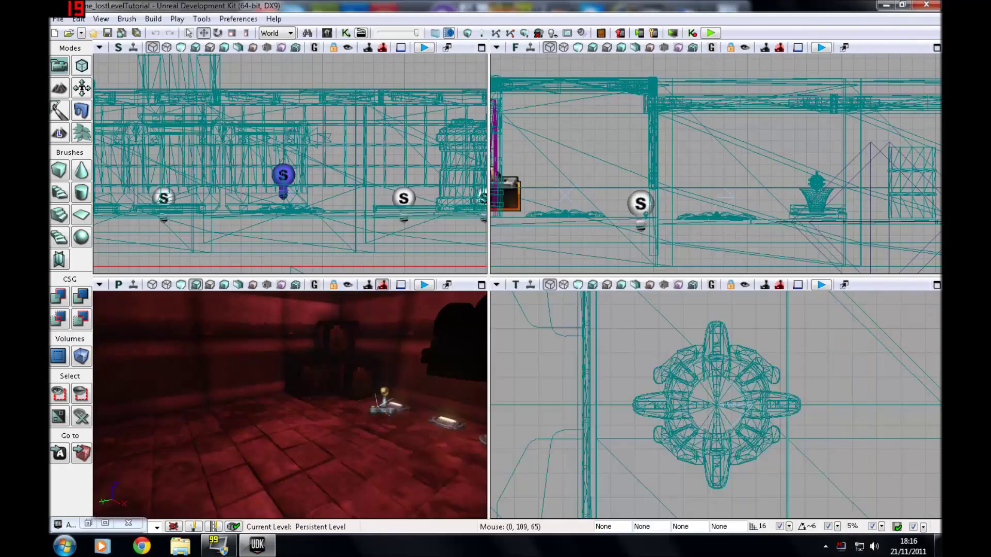
Step: Locate the existing trigger and camera actor in the red room, selecting each to examine its placement
{"action": "right_click_drag", "start_coordinate": [289, 402], "coordinate": [323, 421]}
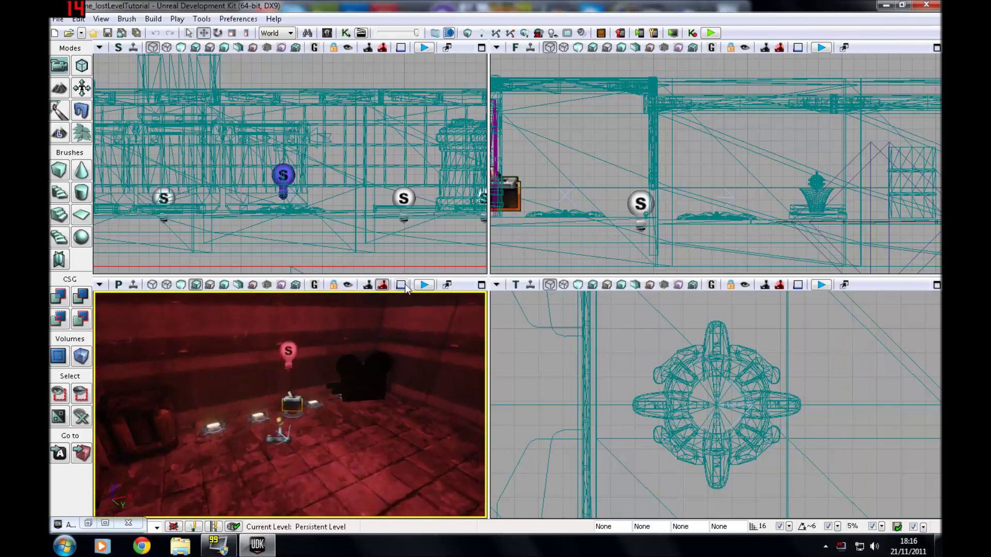
{"action": "left_click", "coordinate": [291, 404]}
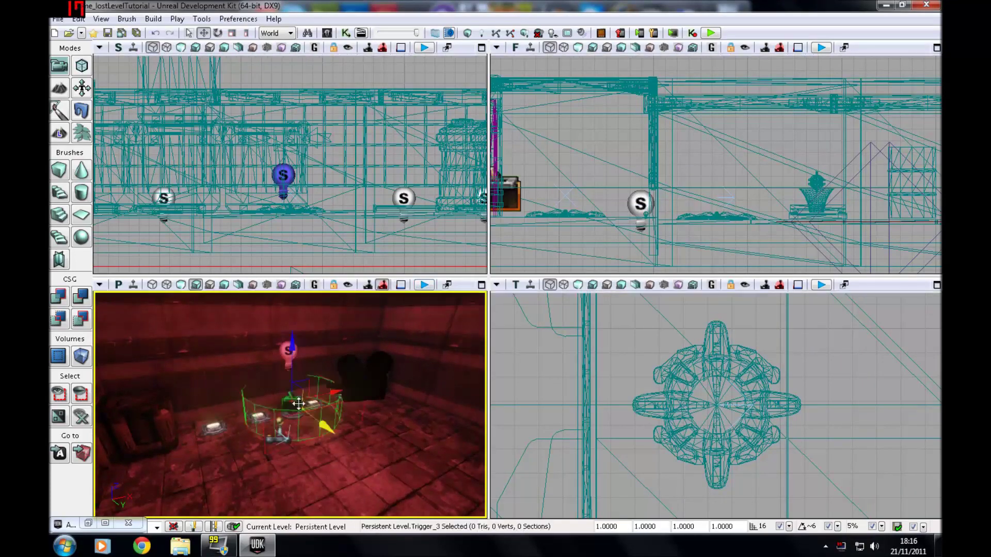
{"action": "left_click_drag", "start_coordinate": [310, 413], "coordinate": [362, 369]}
{"action": "left_click", "coordinate": [349, 383]}
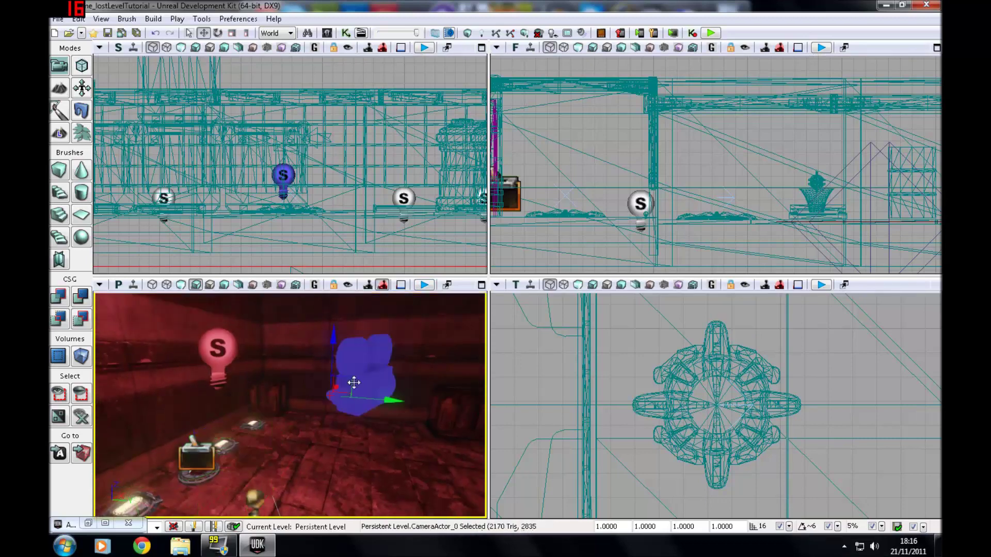
Step: Open Kismet and examine the Trigger_3 Touch, Matinee and Toggle Cinematic Mode nodes together with their linked variables
{"action": "left_click", "coordinate": [345, 32]}
{"action": "left_click", "coordinate": [576, 172]}
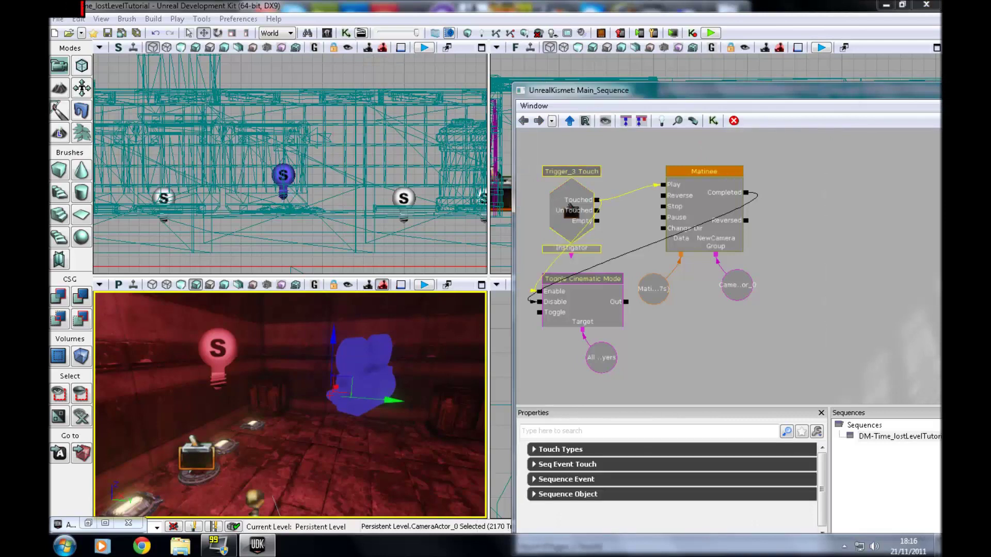
{"action": "left_click", "coordinate": [697, 166]}
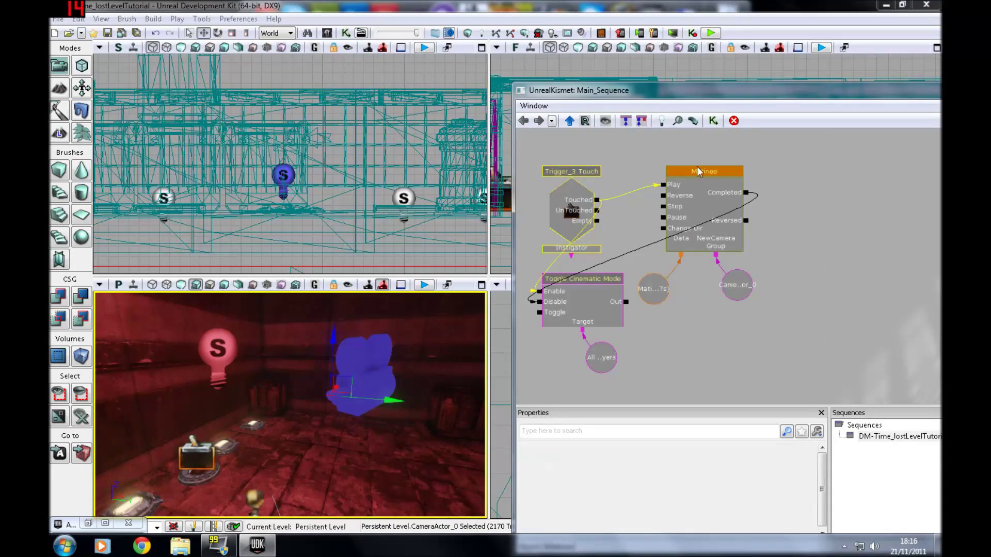
{"action": "left_click", "coordinate": [604, 279]}
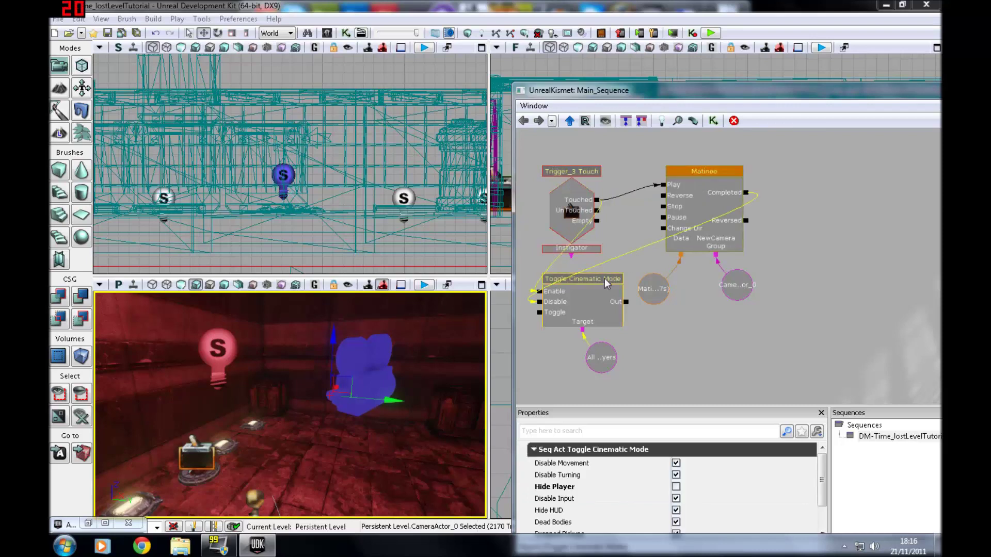
{"action": "left_click", "coordinate": [599, 354]}
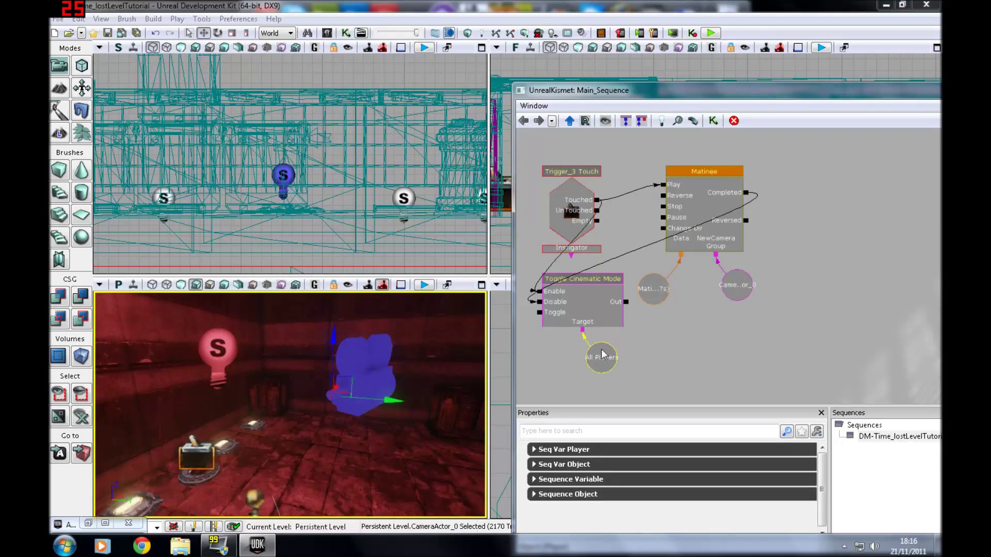
{"action": "left_click", "coordinate": [566, 450]}
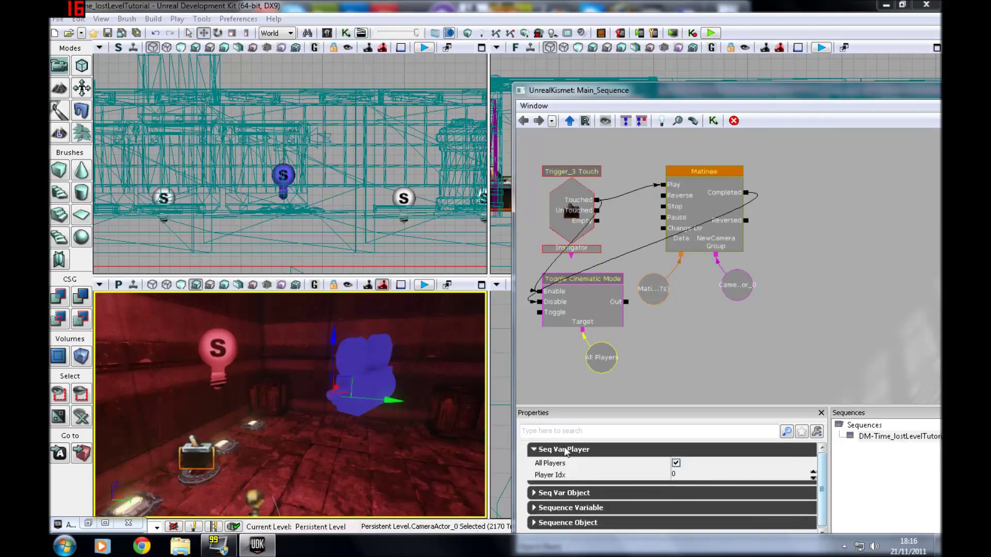
{"action": "left_click", "coordinate": [566, 450]}
{"action": "left_click", "coordinate": [668, 292]}
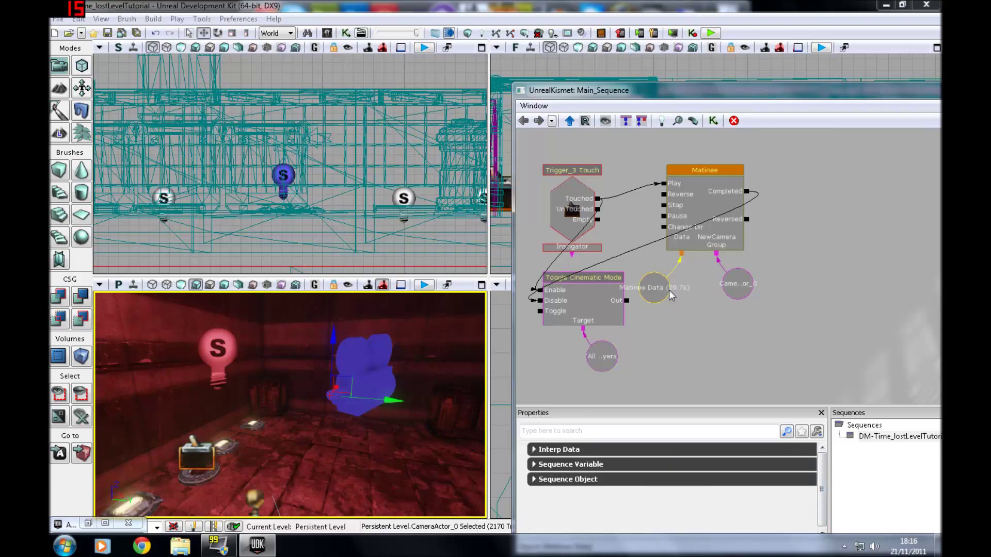
{"action": "left_click", "coordinate": [750, 288]}
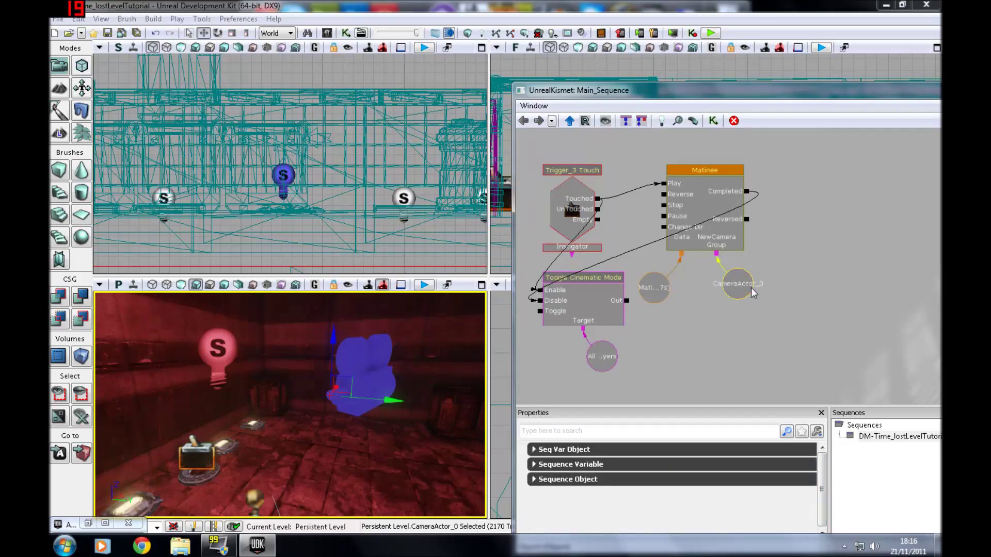
{"action": "left_click", "coordinate": [698, 179]}
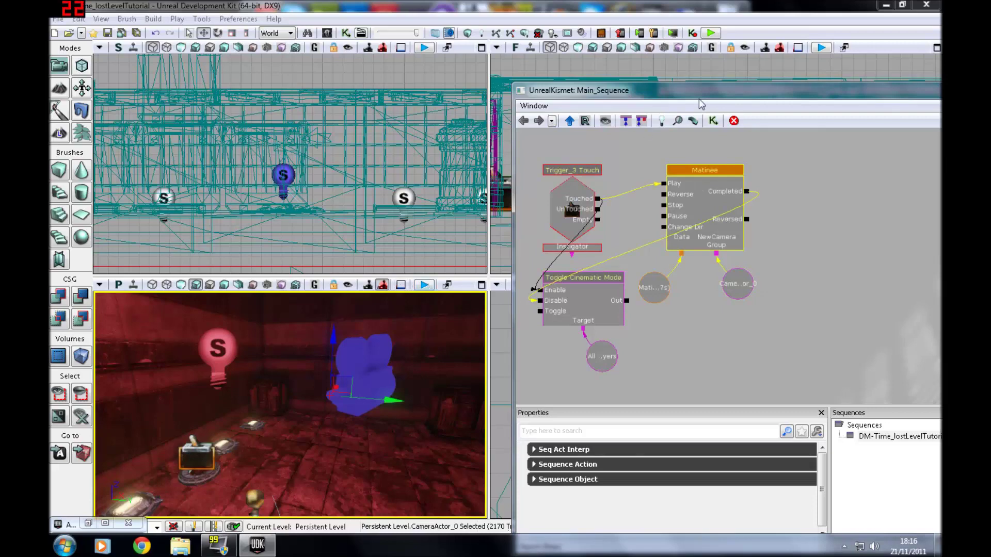
Step: Minimize Kismet and play the level in the perspective viewport to preview the cutscene
{"action": "left_click_drag", "start_coordinate": [725, 93], "coordinate": [469, 200]}
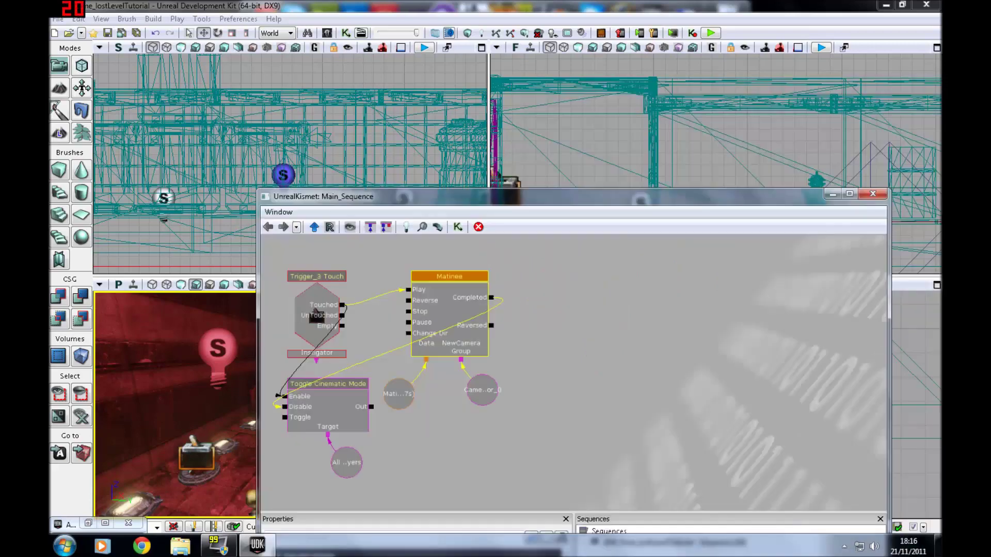
{"action": "left_click", "coordinate": [832, 194]}
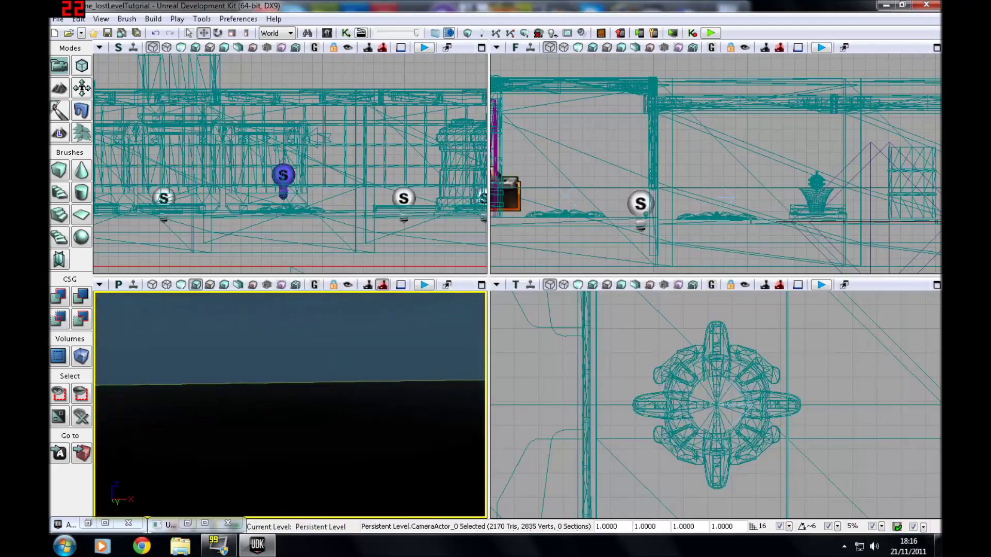
{"action": "left_click_drag", "start_coordinate": [289, 464], "coordinate": [279, 351]}
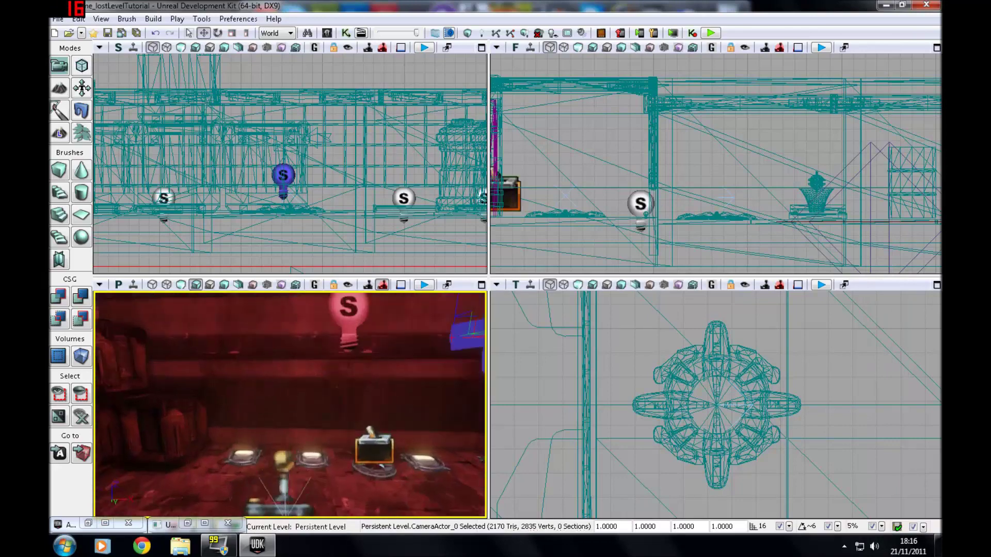
{"action": "right_click_drag", "start_coordinate": [279, 351], "coordinate": [310, 376]}
{"action": "left_click", "coordinate": [427, 284]}
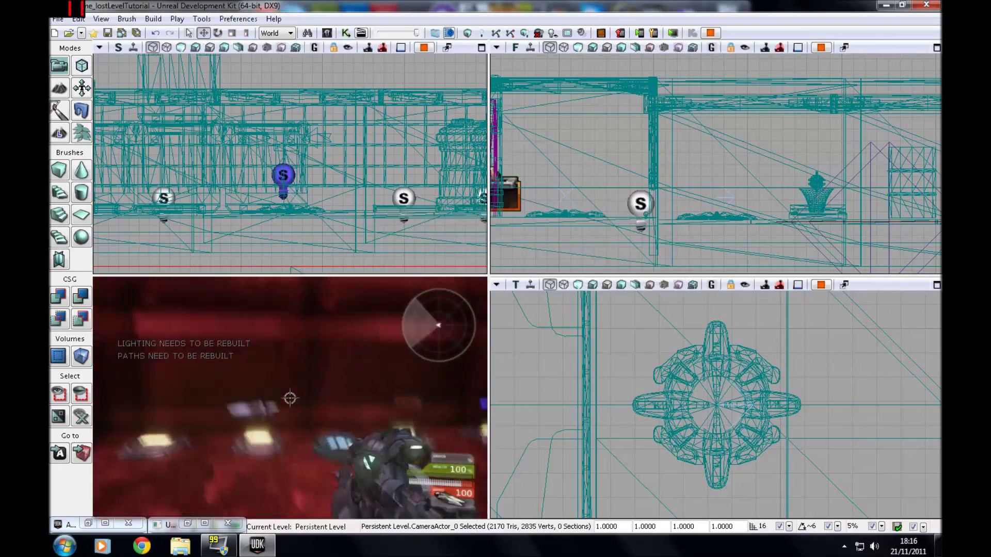
{"action": "key", "text": "Escape"}
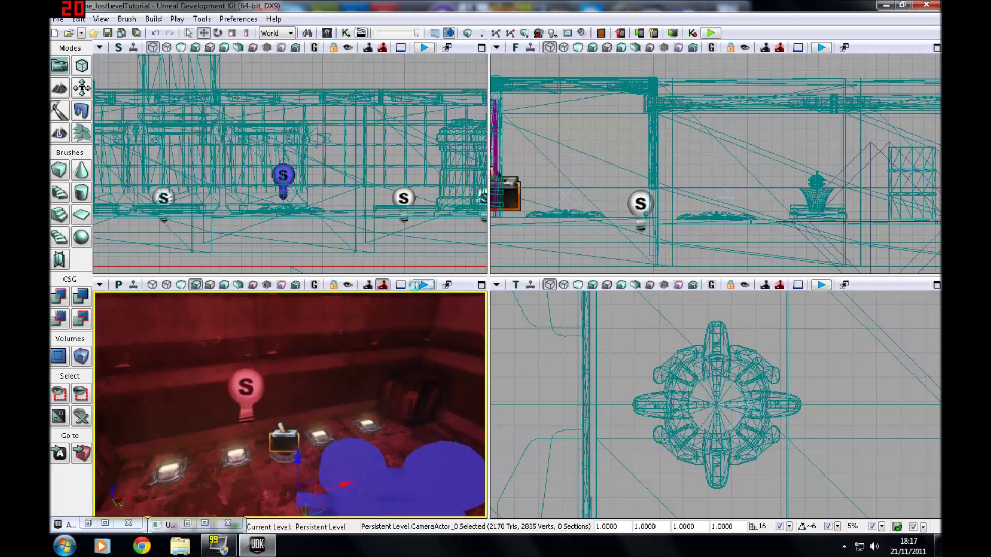
{"action": "left_click", "coordinate": [418, 285]}
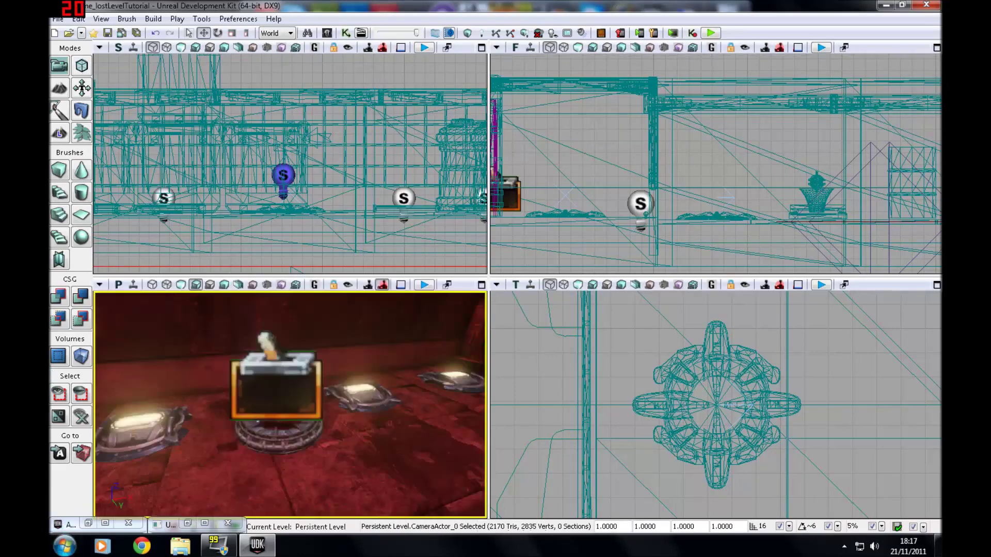
Step: Delete the existing camera actor and the floor trigger from the red room
{"action": "right_click_drag", "start_coordinate": [289, 405], "coordinate": [367, 435]}
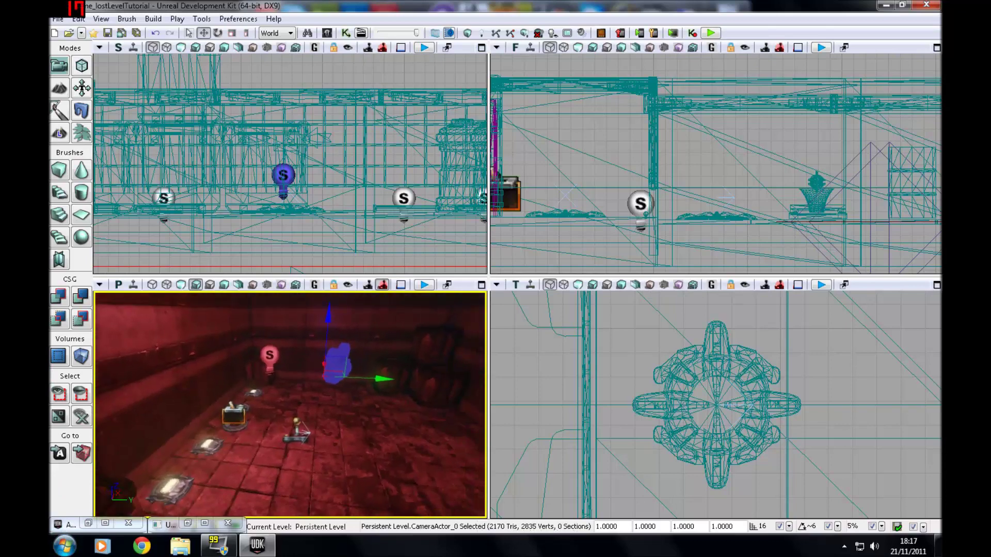
{"action": "key", "text": "Delete"}
{"action": "left_click", "coordinate": [402, 250]}
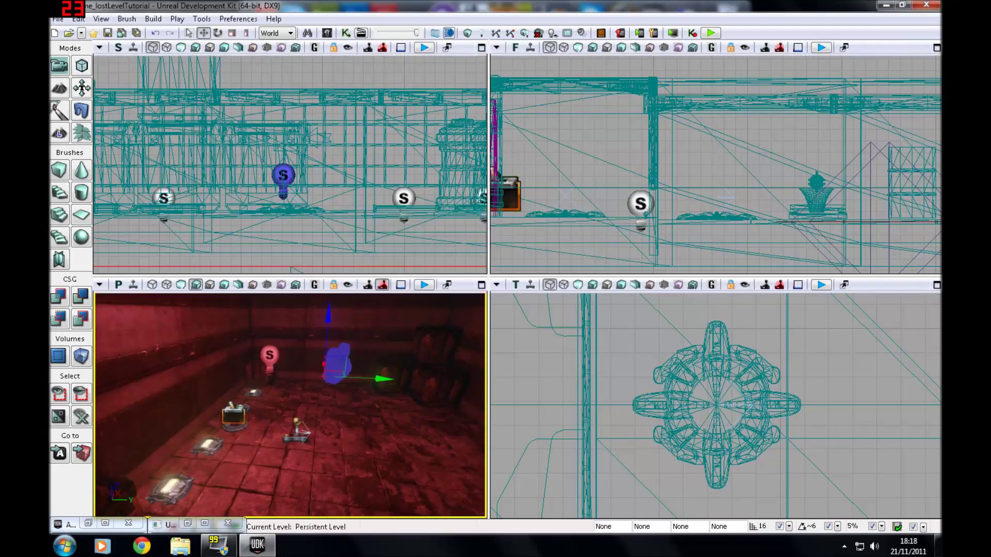
{"action": "left_click", "coordinate": [241, 411]}
{"action": "key", "text": "Delete"}
{"action": "key", "text": "Escape"}
Step: Delete the Matinee node from the Kismet sequence along with its Matinee Data and camera variables
{"action": "left_click", "coordinate": [345, 32]}
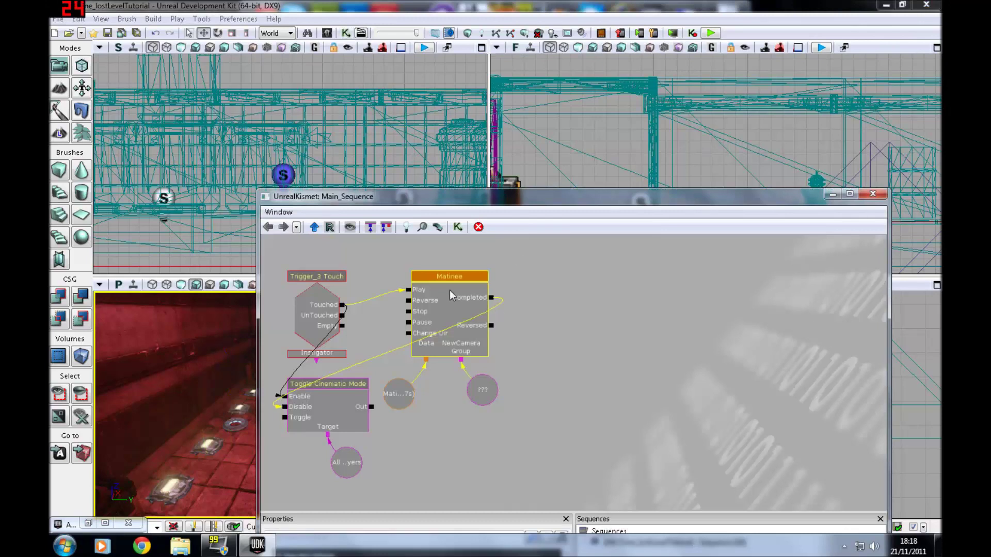
{"action": "left_click", "coordinate": [484, 389]}
{"action": "key", "text": "Delete"}
{"action": "left_click", "coordinate": [392, 395]}
{"action": "key", "text": "Delete"}
{"action": "left_click", "coordinate": [460, 277]}
{"action": "key", "text": "Delete"}
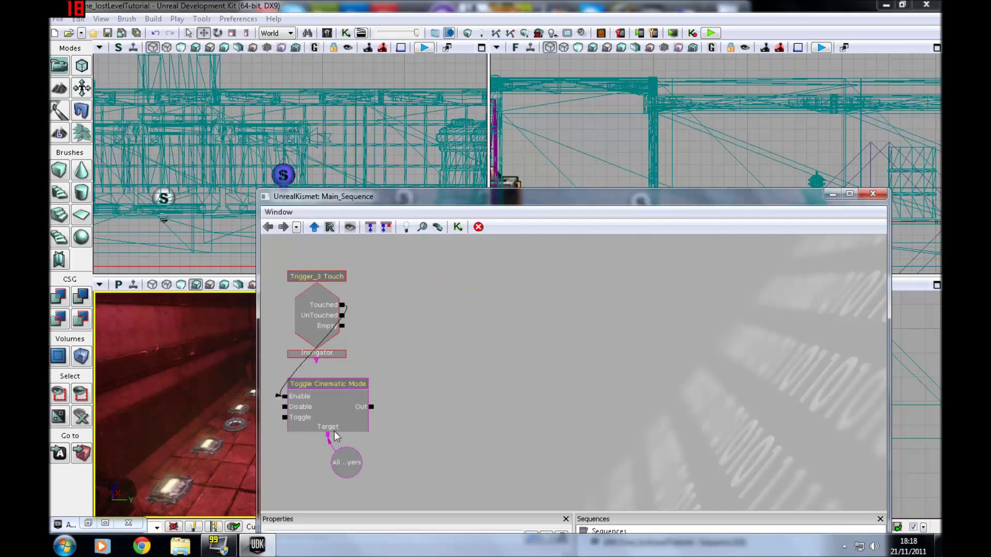
Step: Delete the Toggle Cinematic Mode, Trigger_3 Touch and All Players nodes, and close Kismet
{"action": "left_click", "coordinate": [333, 432]}
{"action": "key", "text": "Delete"}
{"action": "left_click", "coordinate": [323, 320]}
{"action": "key", "text": "Delete"}
{"action": "left_click", "coordinate": [337, 451]}
{"action": "key", "text": "Delete"}
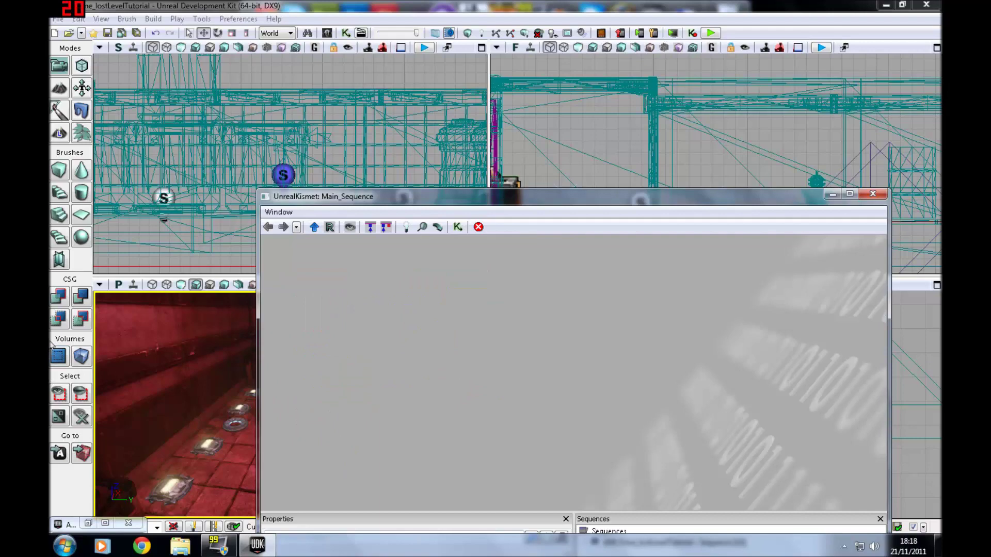
{"action": "left_click", "coordinate": [873, 195]}
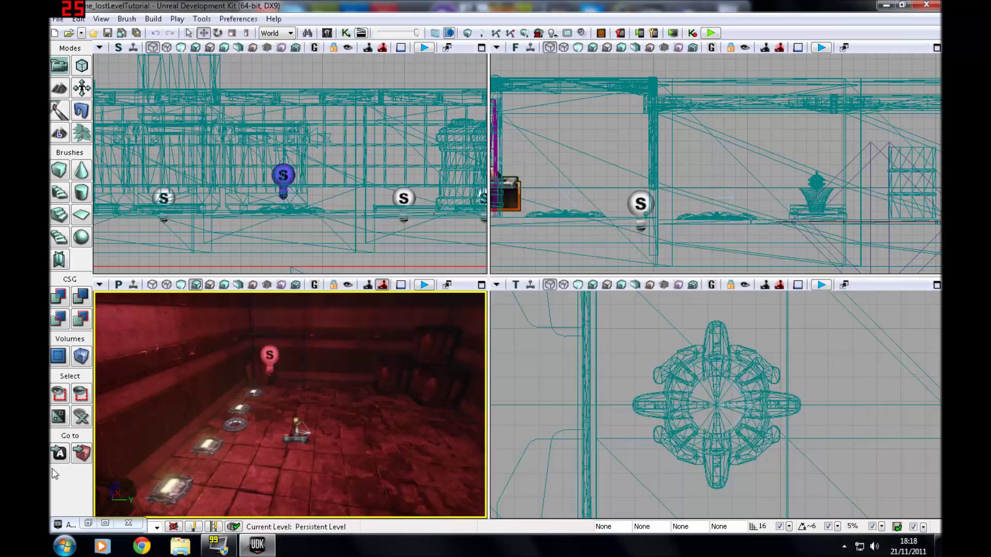
Step: Choose the CameraActor class from the Common category and add a camera on the red room's floor
{"action": "left_click", "coordinate": [87, 524]}
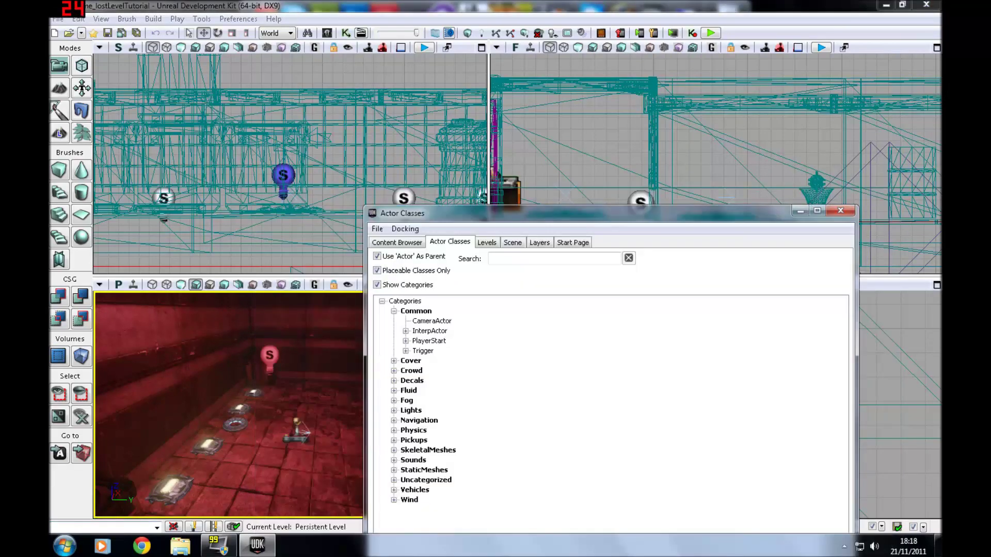
{"action": "left_click", "coordinate": [432, 321]}
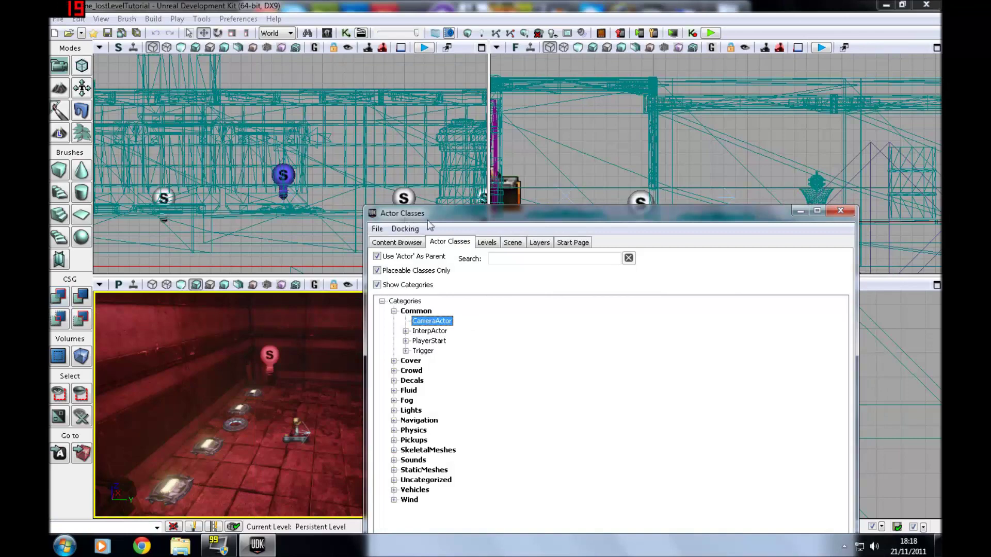
{"action": "left_click_drag", "start_coordinate": [428, 222], "coordinate": [585, 221]}
{"action": "right_click", "coordinate": [266, 428]}
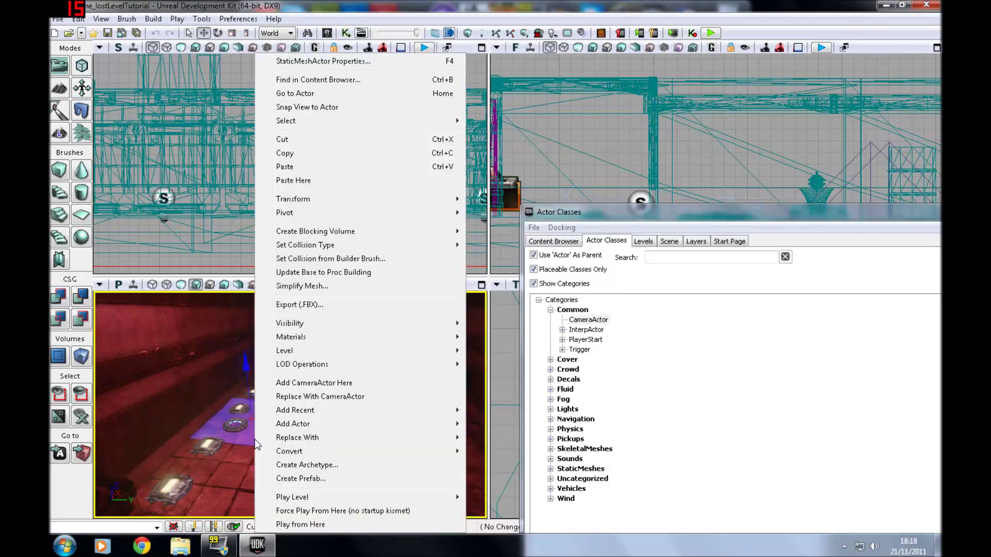
{"action": "left_click", "coordinate": [320, 380]}
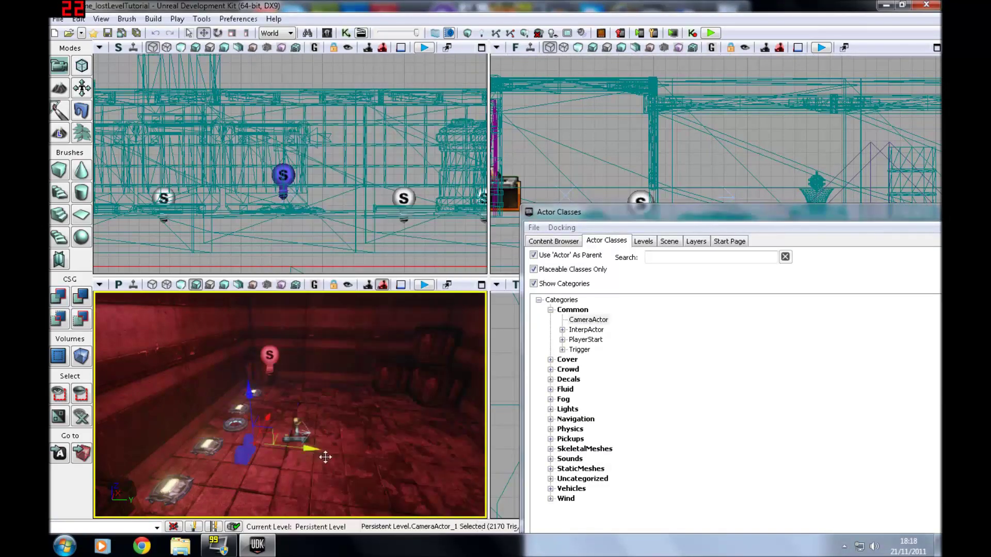
Step: Move the new camera out into the middle of the red room and close the Actor Classes browser
{"action": "left_click_drag", "start_coordinate": [323, 460], "coordinate": [380, 456]}
{"action": "left_click_drag", "start_coordinate": [321, 399], "coordinate": [312, 363]}
{"action": "right_click_drag", "start_coordinate": [312, 363], "coordinate": [217, 367]}
{"action": "left_click", "coordinate": [355, 431]}
{"action": "left_click", "coordinate": [308, 433]}
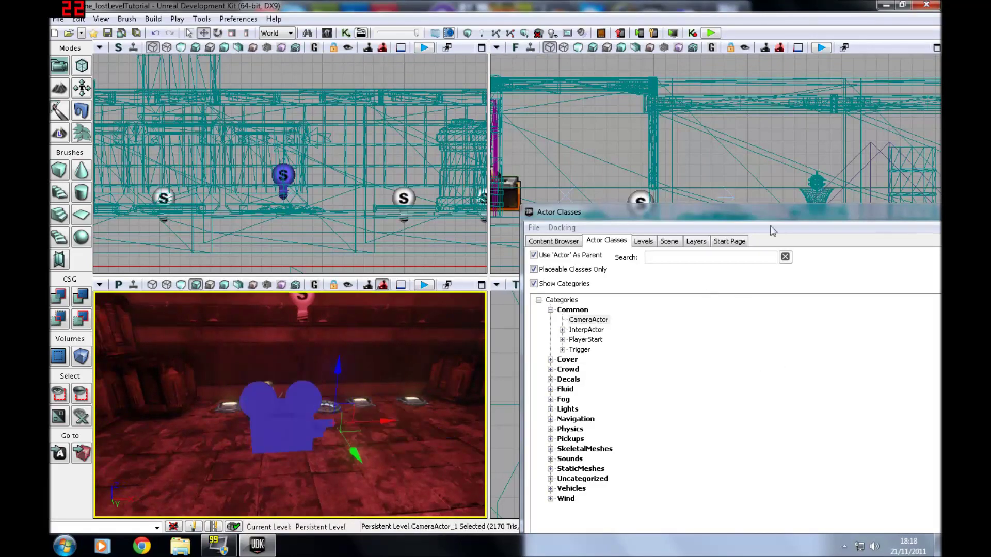
{"action": "left_click_drag", "start_coordinate": [769, 216], "coordinate": [583, 259]}
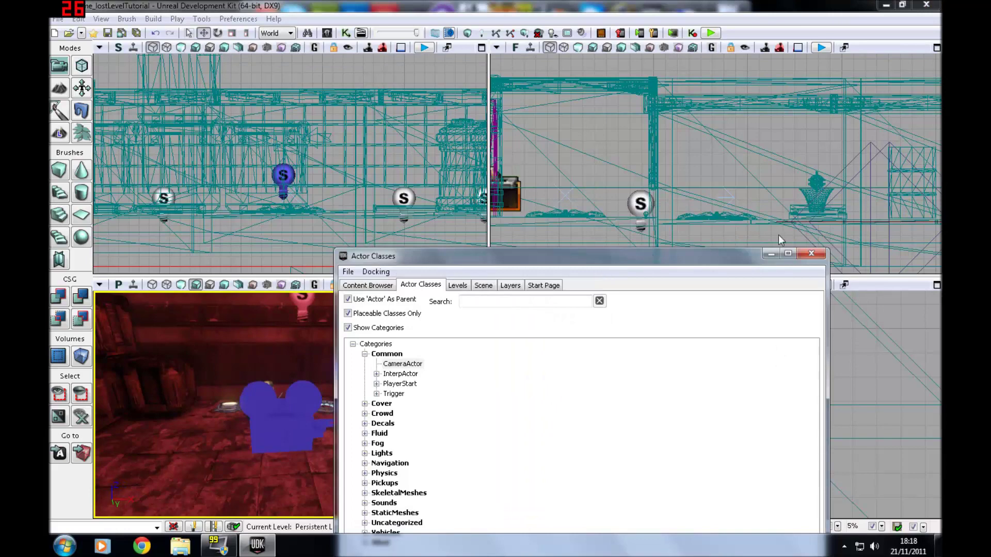
{"action": "left_click", "coordinate": [810, 255]}
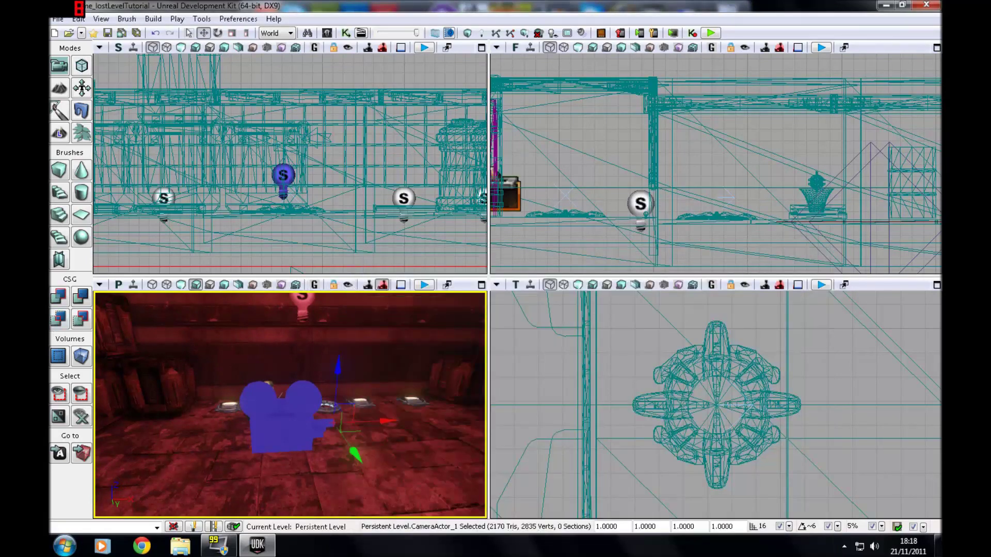
Step: Lock the perspective view to the selected camera and aim it at the stacked crates in the room's corner
{"action": "left_click", "coordinate": [347, 285]}
{"action": "mouse_move", "coordinate": [290, 405]}
{"action": "right_mouse_down"}
{"action": "mouse_move", "coordinate": [263, 402]}
{"action": "mouse_move", "coordinate": [274, 387]}
{"action": "mouse_move", "coordinate": [274, 310]}
{"action": "mouse_move", "coordinate": [279, 400]}
{"action": "mouse_move", "coordinate": [305, 407]}
{"action": "mouse_move", "coordinate": [268, 410]}
{"action": "mouse_move", "coordinate": [281, 417]}
{"action": "mouse_move", "coordinate": [268, 423]}
{"action": "mouse_move", "coordinate": [287, 424]}
{"action": "mouse_move", "coordinate": [276, 405]}
{"action": "right_mouse_up"}
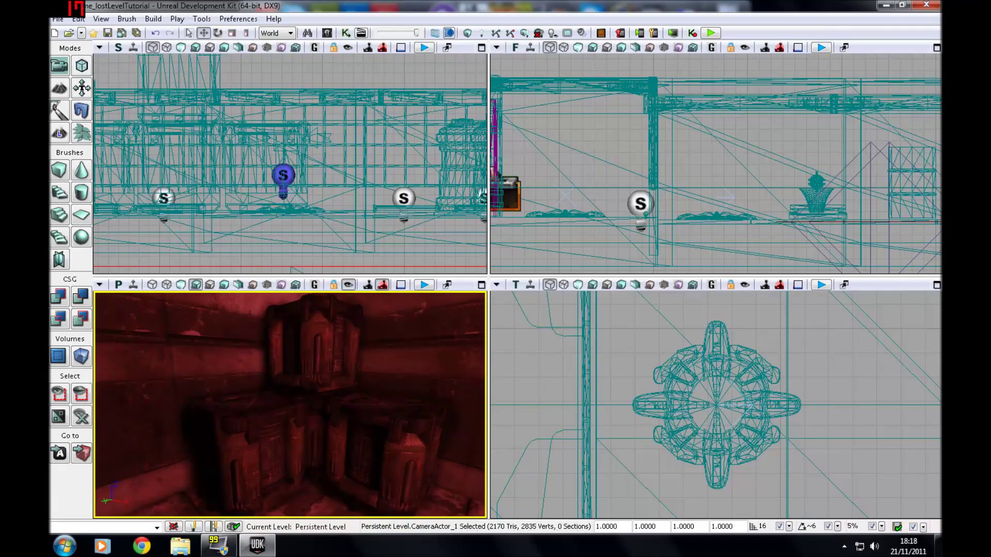
{"action": "right_click_drag", "start_coordinate": [351, 299], "coordinate": [320, 356]}
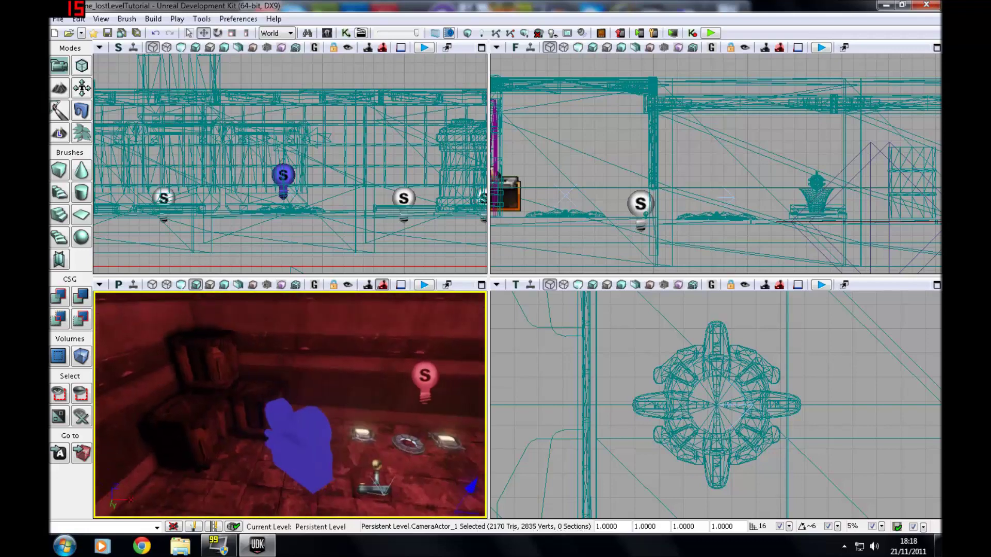
Step: Open Kismet, add a new Matinee, and position its node and data variable toward the far side of the graph
{"action": "left_click", "coordinate": [345, 33]}
{"action": "right_click", "coordinate": [355, 286]}
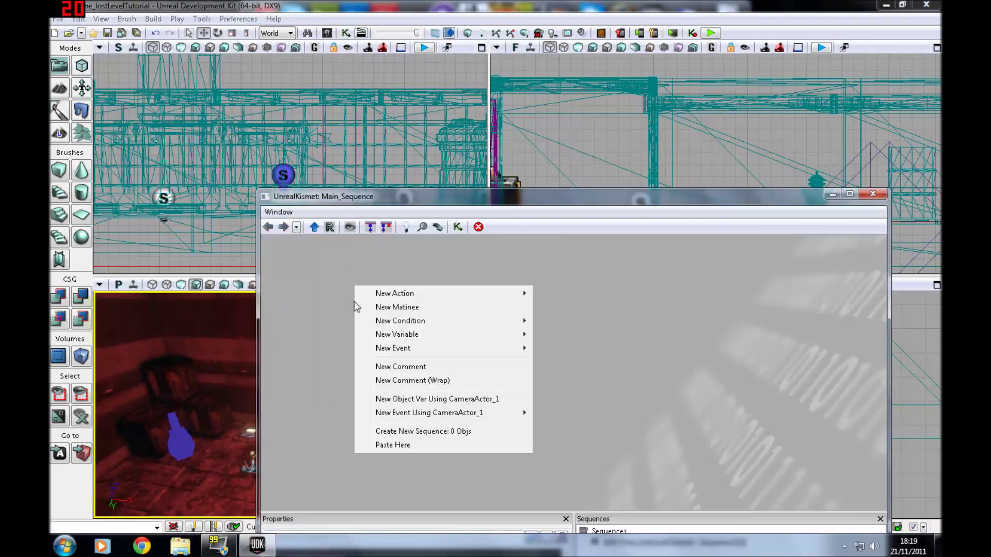
{"action": "left_click", "coordinate": [414, 312]}
{"action": "left_click_drag", "start_coordinate": [393, 304], "coordinate": [735, 257]}
{"action": "left_click_drag", "start_coordinate": [377, 412], "coordinate": [703, 356]}
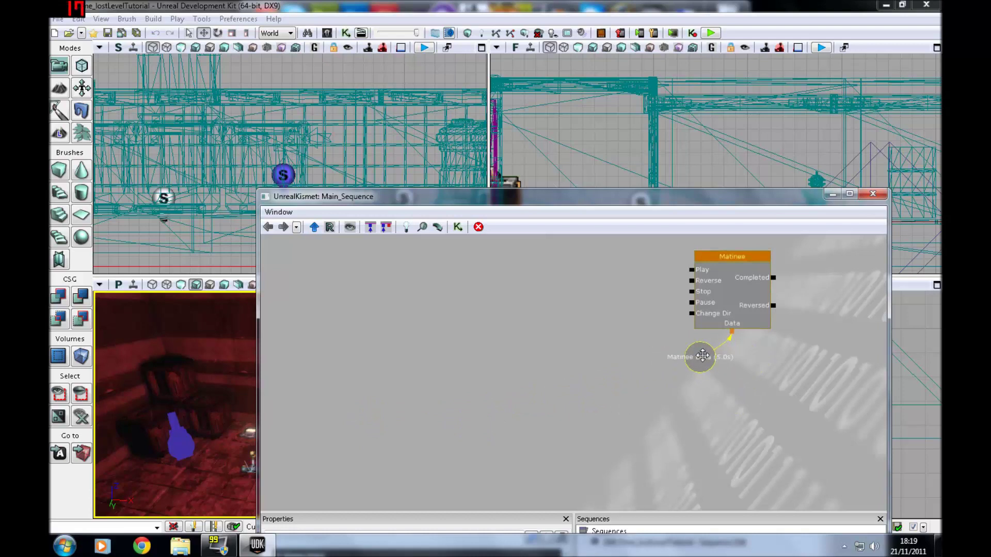
Step: Open the new Matinee for editing and add a camera group named camera1
{"action": "double_click", "coordinate": [733, 256]}
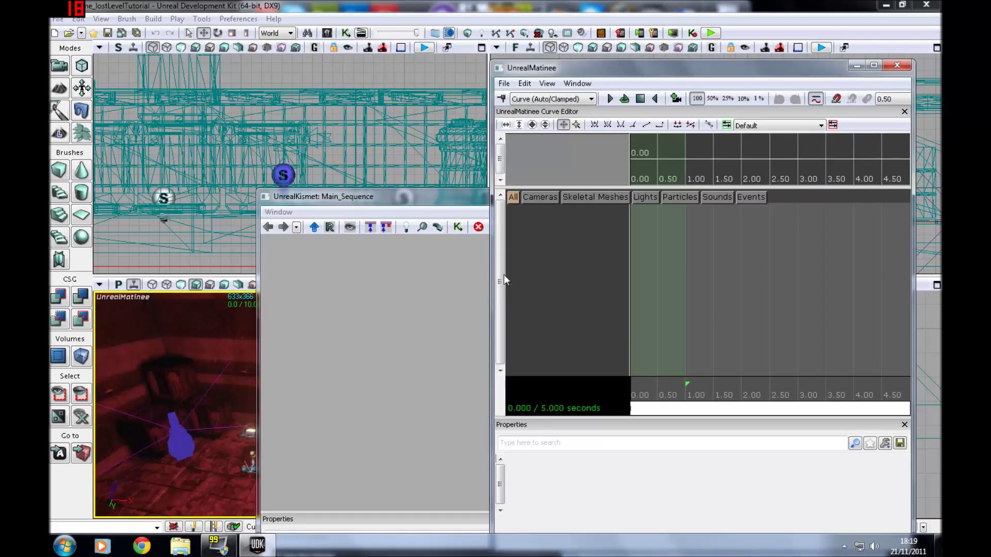
{"action": "right_click", "coordinate": [531, 246]}
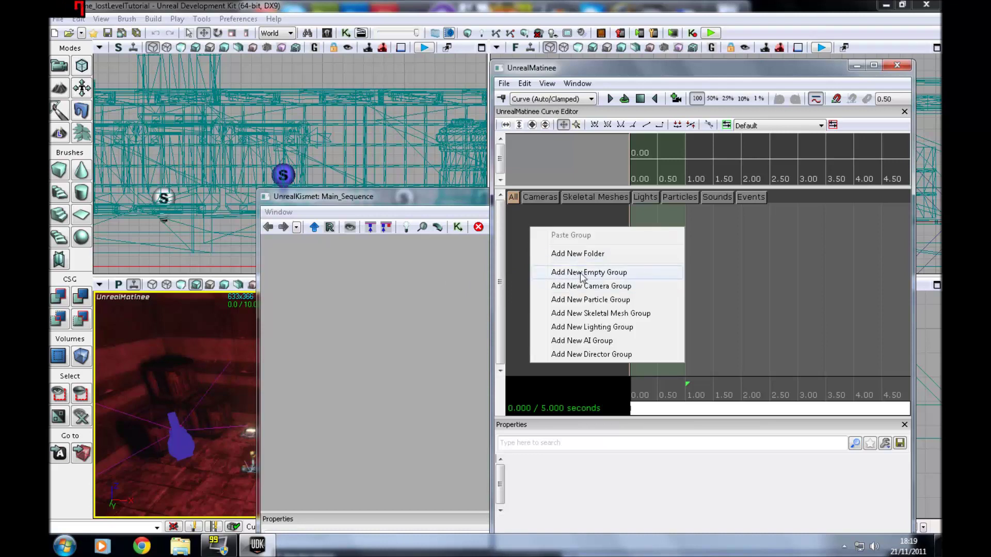
{"action": "left_click", "coordinate": [608, 292]}
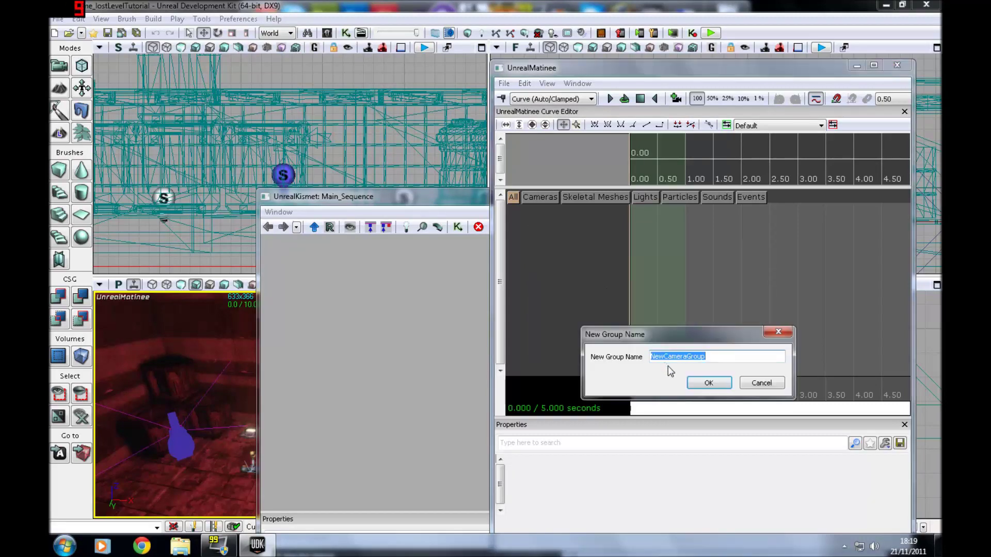
{"action": "type", "text": "camera1"}
{"action": "key", "text": "Return"}
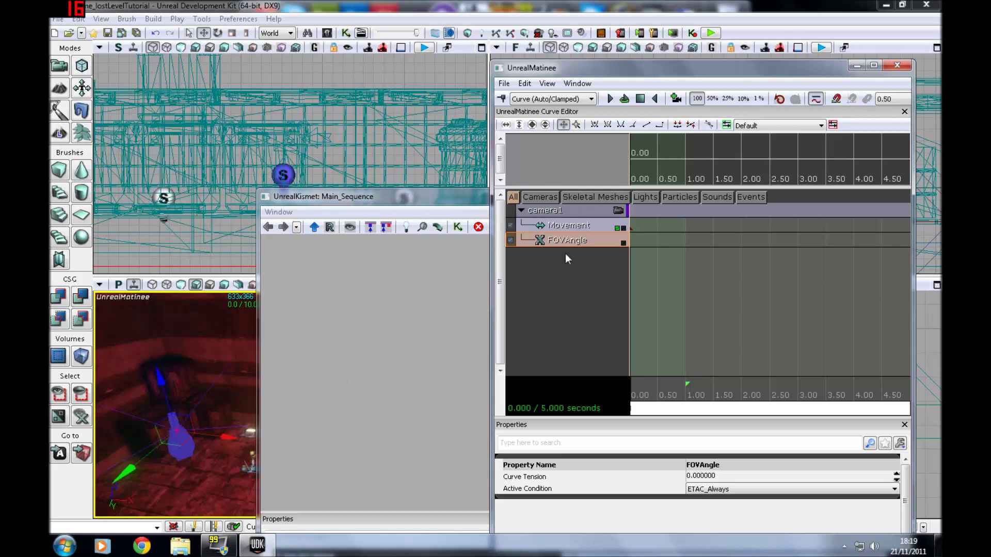
Step: Add a Movement key at 1.00 s on the camera1 group and make it the current key
{"action": "left_click", "coordinate": [577, 227]}
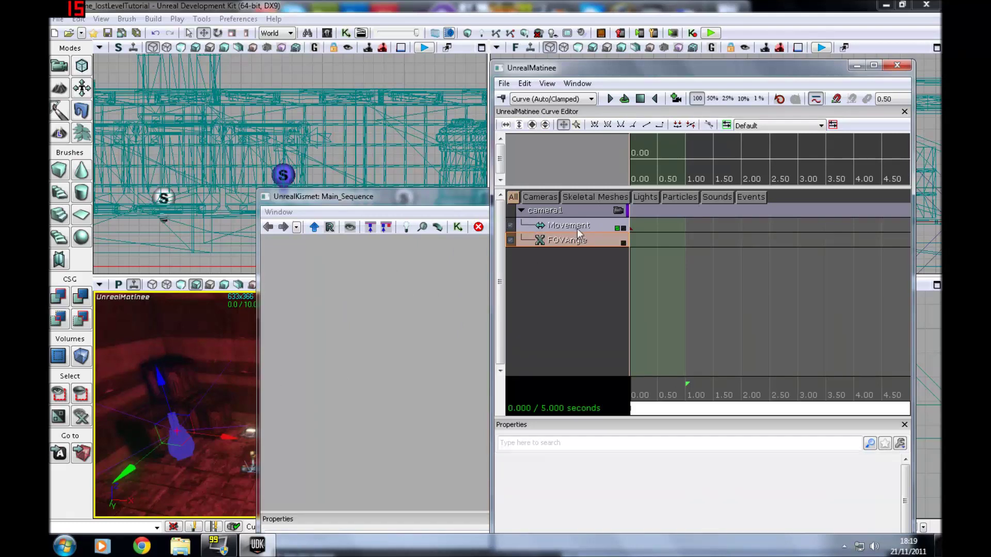
{"action": "key", "text": "Return"}
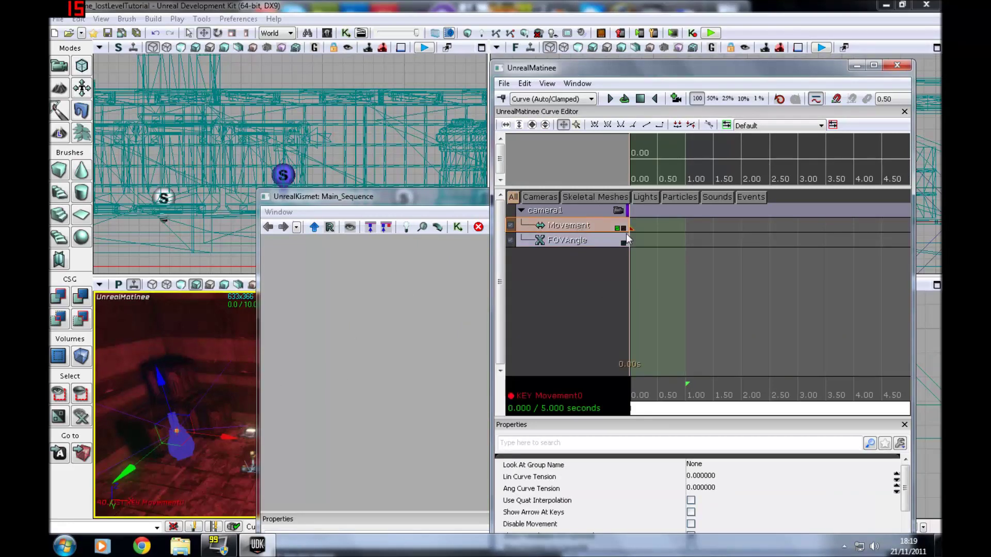
{"action": "left_click_drag", "start_coordinate": [630, 228], "coordinate": [683, 228], "text": "ctrl"}
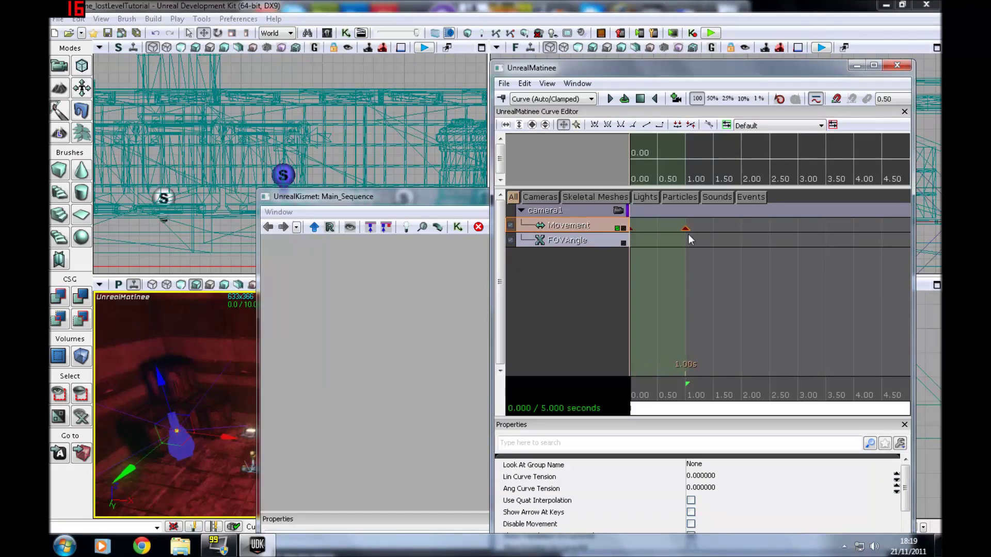
{"action": "key", "text": "Right"}
Step: Minimize Matinee and Kismet, and move the camera for the 1.00 s key across the room, facing the single crate's corner
{"action": "left_click", "coordinate": [859, 66]}
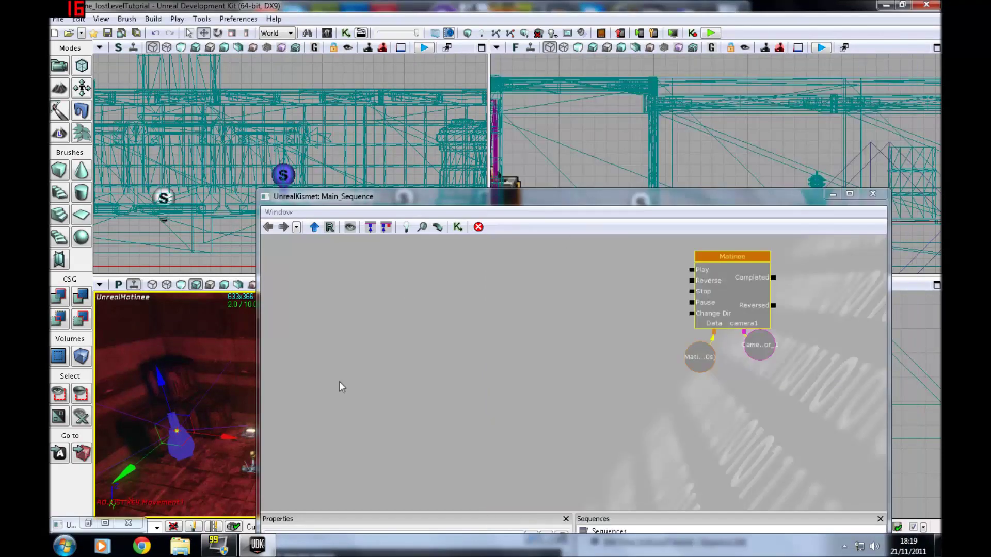
{"action": "left_click", "coordinate": [857, 195]}
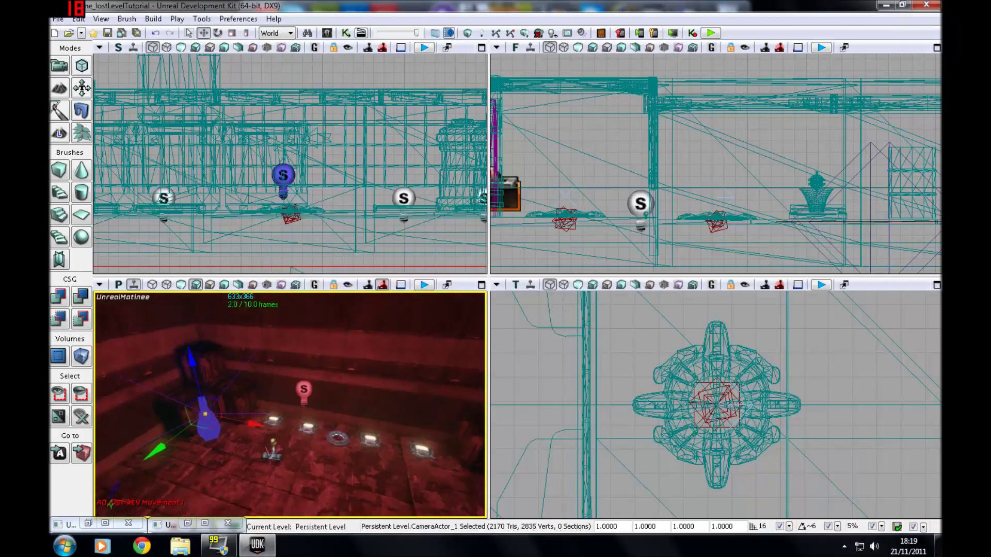
{"action": "scroll", "coordinate": [290, 404], "scroll_direction": "up", "scroll_amount": 1}
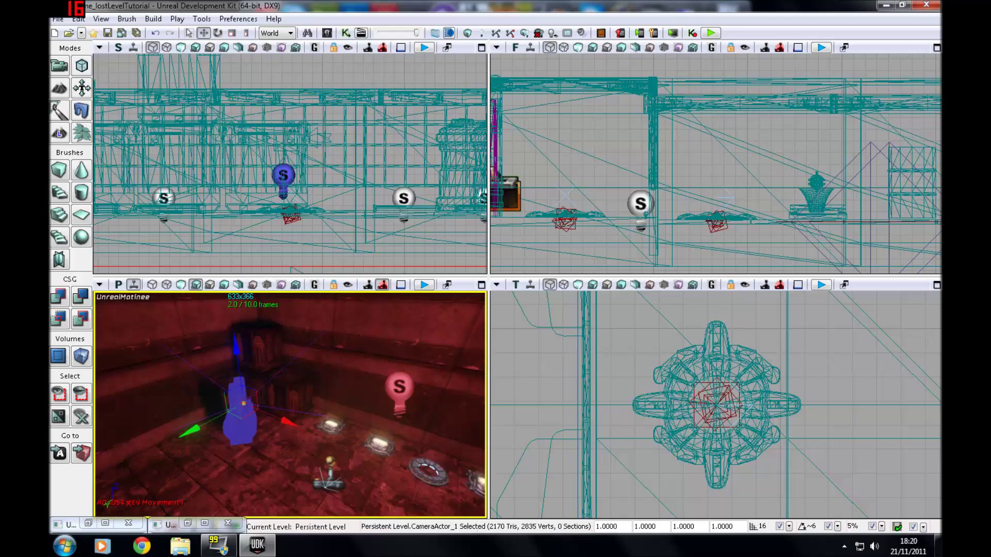
{"action": "left_click", "coordinate": [348, 286]}
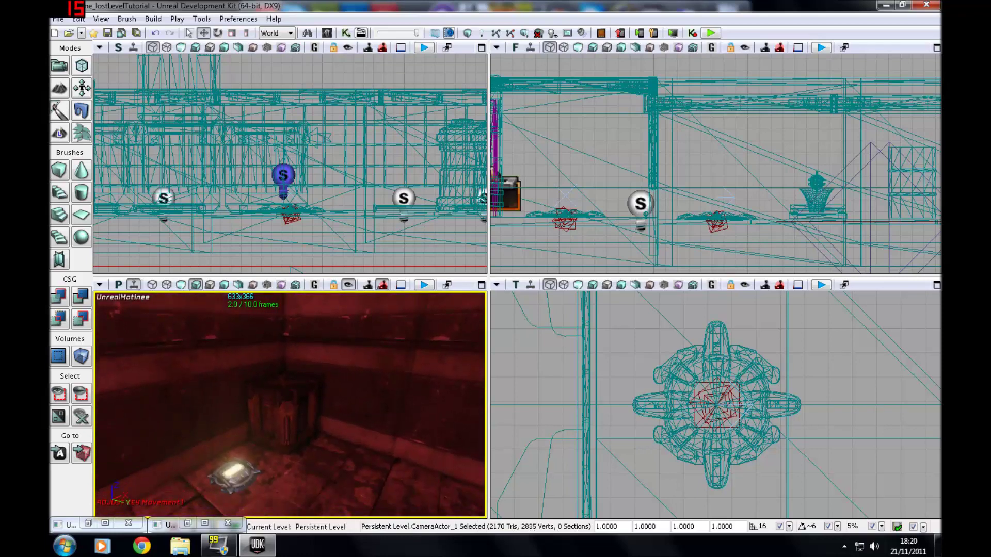
{"action": "left_click", "coordinate": [348, 286]}
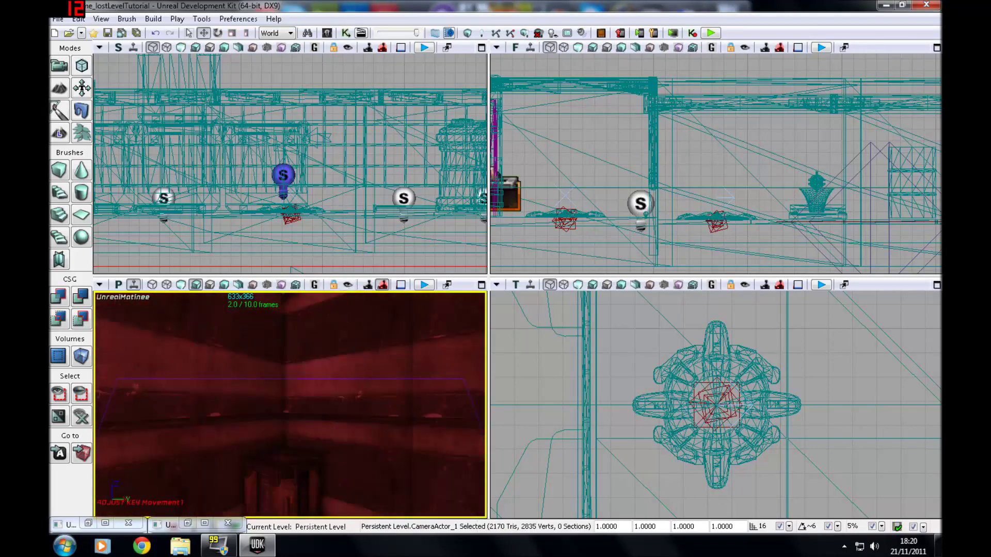
{"action": "right_click_drag", "start_coordinate": [290, 405], "coordinate": [290, 428]}
{"action": "left_click_drag", "start_coordinate": [290, 428], "coordinate": [289, 480]}
{"action": "left_click_drag", "start_coordinate": [290, 405], "coordinate": [300, 439]}
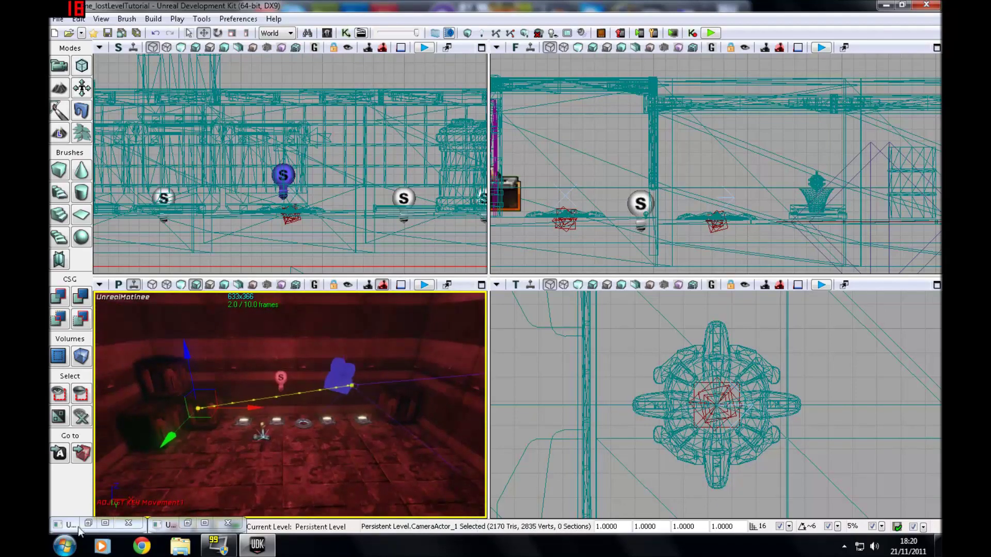
Step: Close Kismet, restore the Matinee editor, and play the sequence from the start to check the camera's path
{"action": "left_click", "coordinate": [188, 523]}
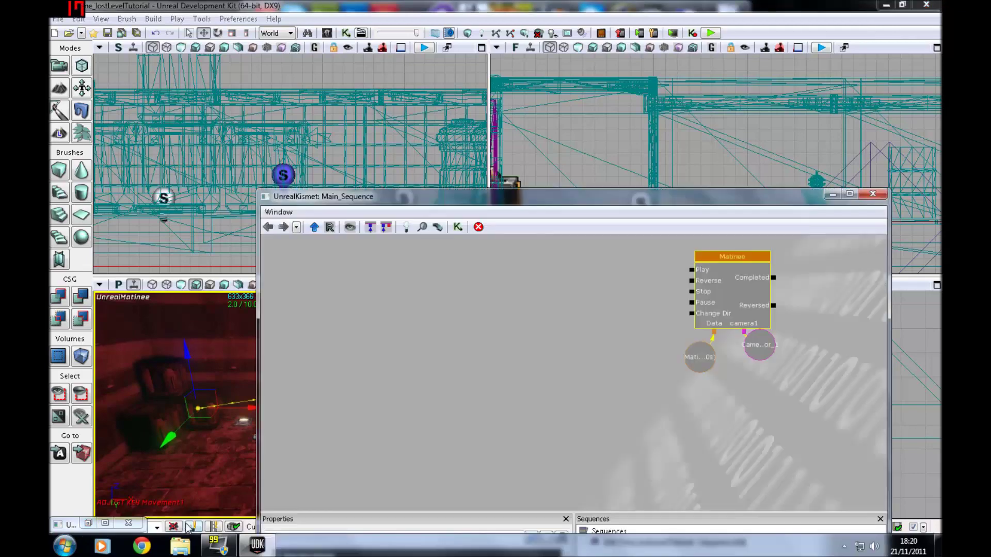
{"action": "left_click", "coordinate": [872, 194]}
{"action": "left_click", "coordinate": [88, 523]}
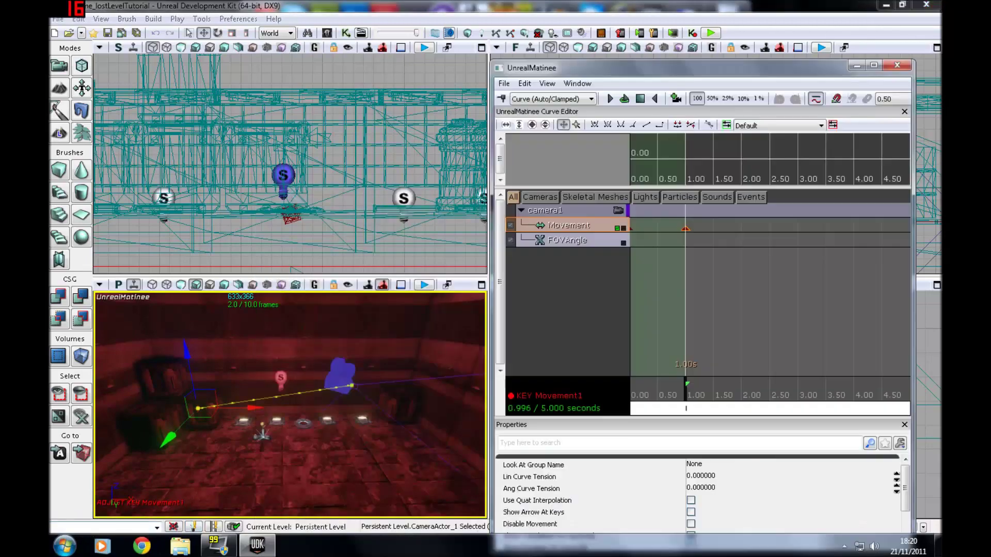
{"action": "left_click", "coordinate": [654, 99]}
{"action": "left_click", "coordinate": [644, 101]}
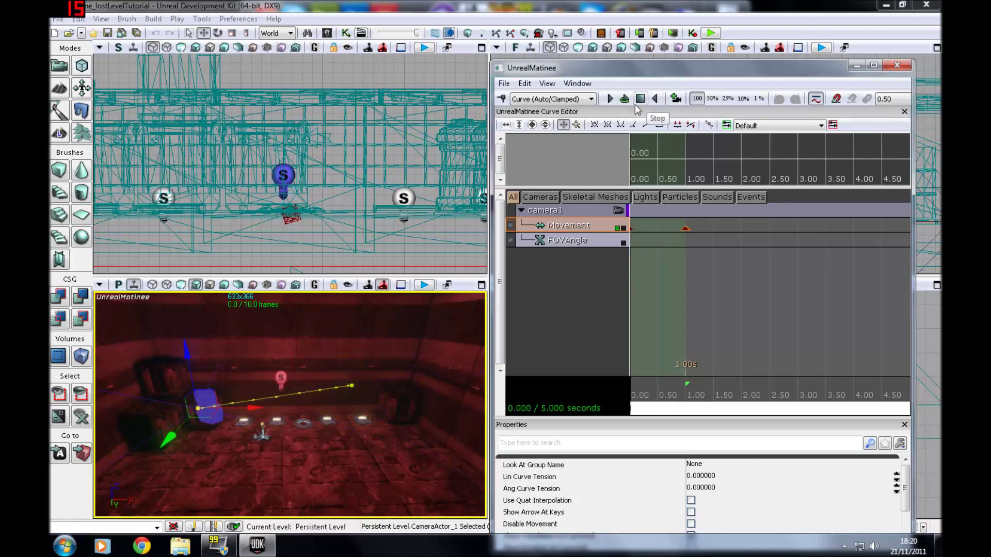
{"action": "left_click", "coordinate": [608, 99]}
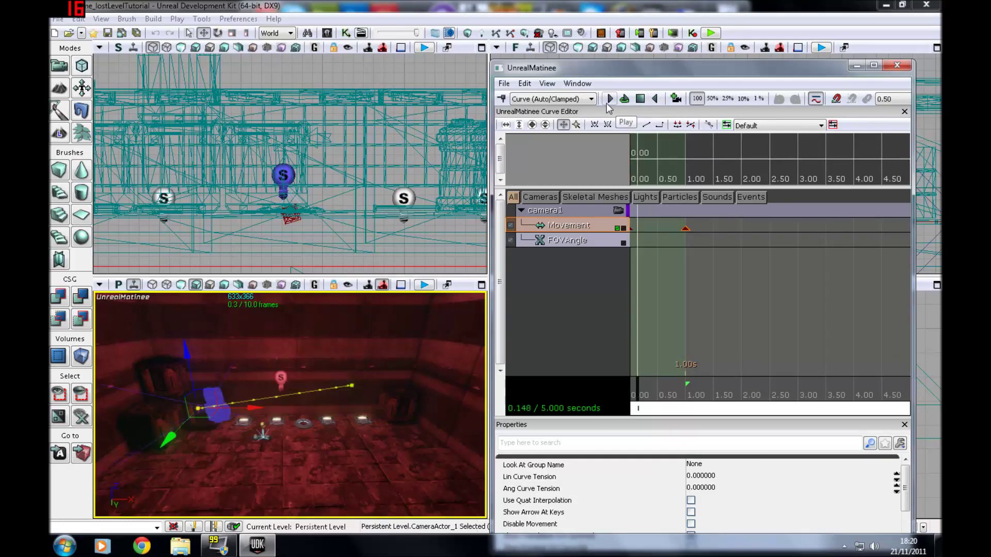
{"action": "left_click", "coordinate": [638, 102]}
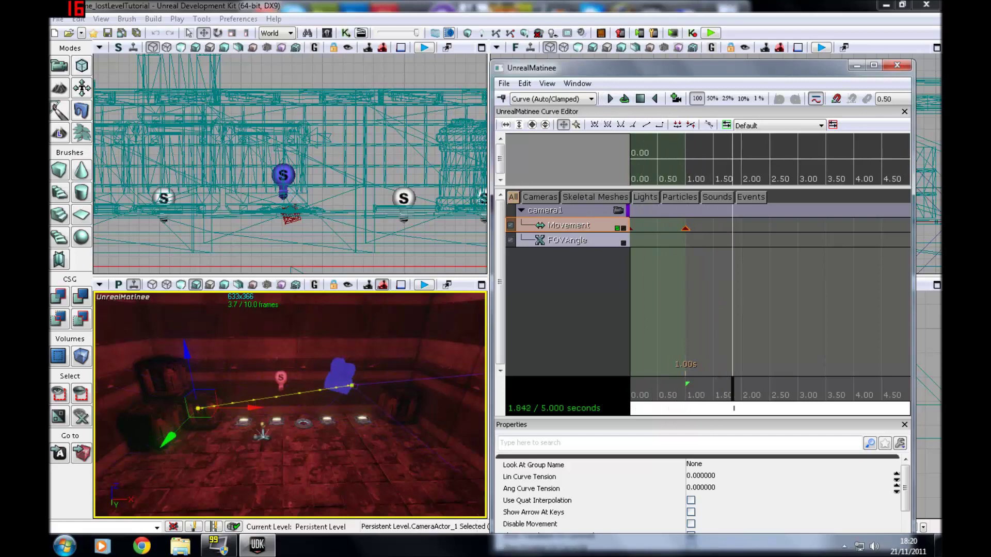
Step: Switch the perspective view to the camera1 group's camera and play the sequence from the start
{"action": "left_click_drag", "start_coordinate": [289, 413], "coordinate": [320, 421]}
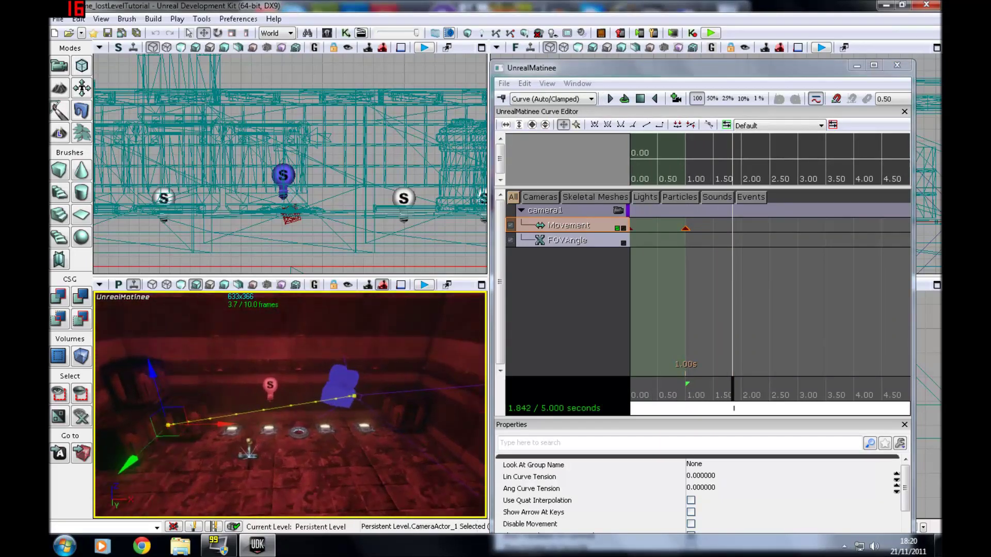
{"action": "left_click", "coordinate": [619, 212]}
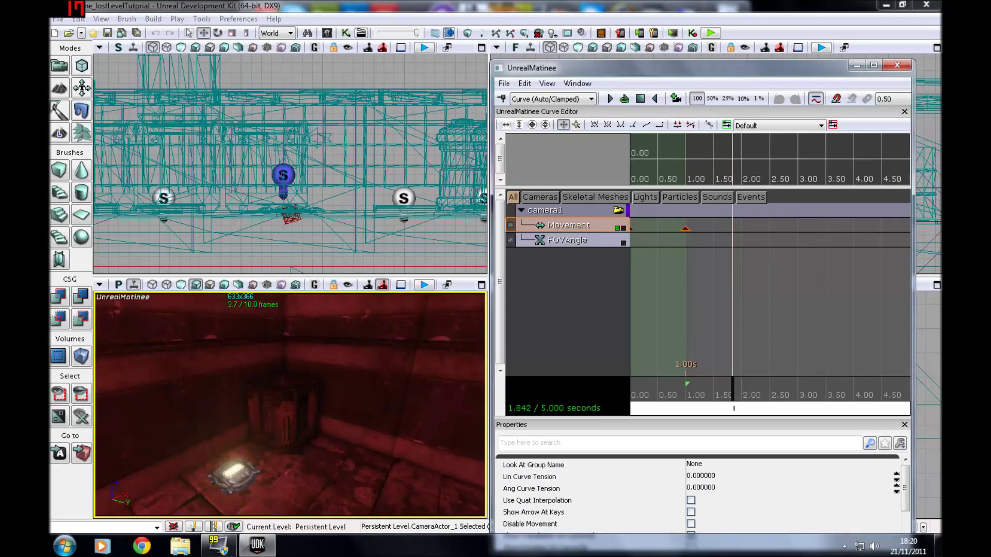
{"action": "left_click", "coordinate": [640, 99]}
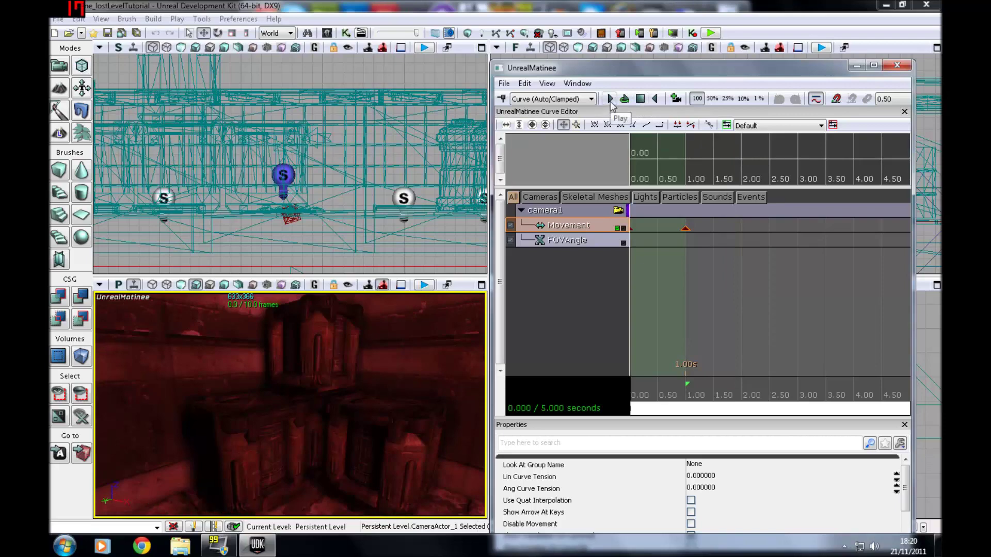
{"action": "left_click", "coordinate": [610, 103]}
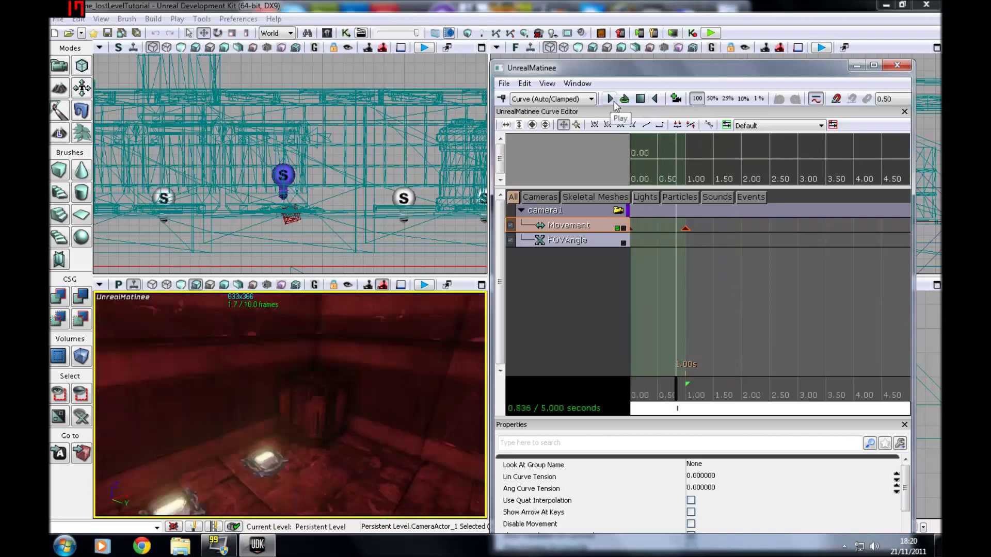
{"action": "left_click", "coordinate": [641, 99]}
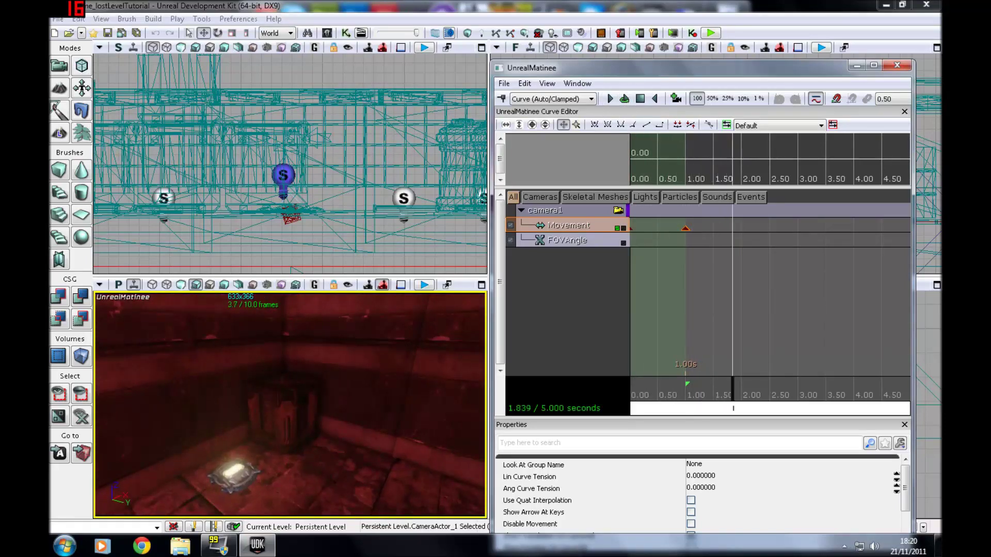
Step: Duplicate the 1.00 s Movement key and place the copy at about 2.04 s
{"action": "left_click", "coordinate": [685, 229]}
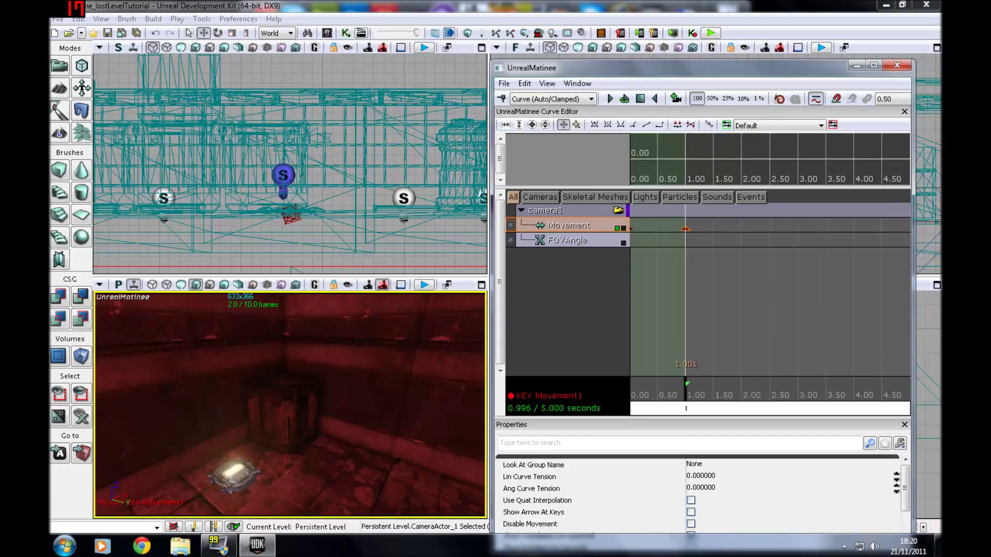
{"action": "key", "text": "ctrl+w"}
{"action": "left_click_drag", "start_coordinate": [686, 229], "coordinate": [746, 229], "text": "ctrl"}
{"action": "left_click", "coordinate": [743, 228]}
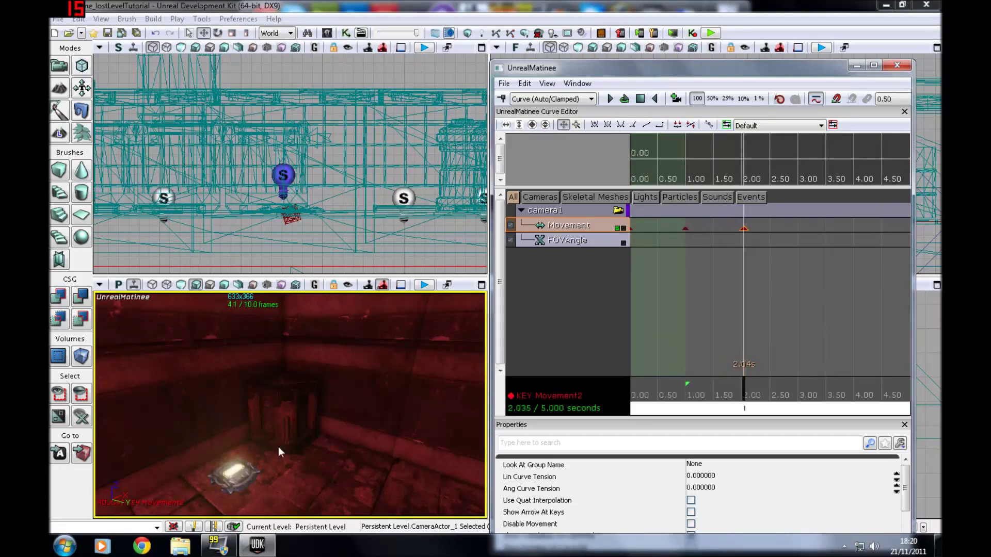
Step: Reposition the camera for the 2.04 s key so it faces the three stacked crates in another corner
{"action": "right_click_drag", "start_coordinate": [278, 452], "coordinate": [330, 453]}
{"action": "left_click_drag", "start_coordinate": [330, 452], "coordinate": [382, 490]}
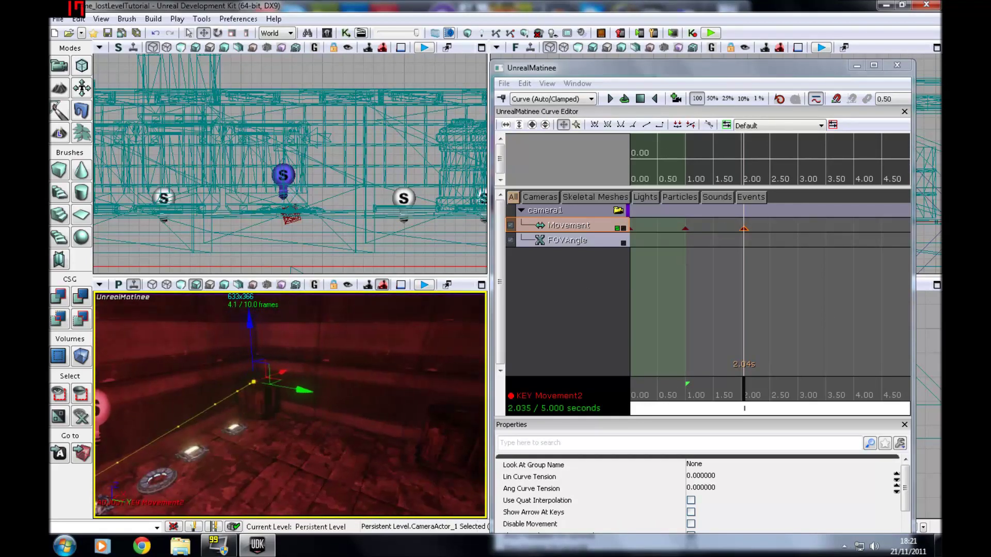
{"action": "left_click", "coordinate": [349, 285]}
{"action": "left_click_drag", "start_coordinate": [289, 402], "coordinate": [351, 341]}
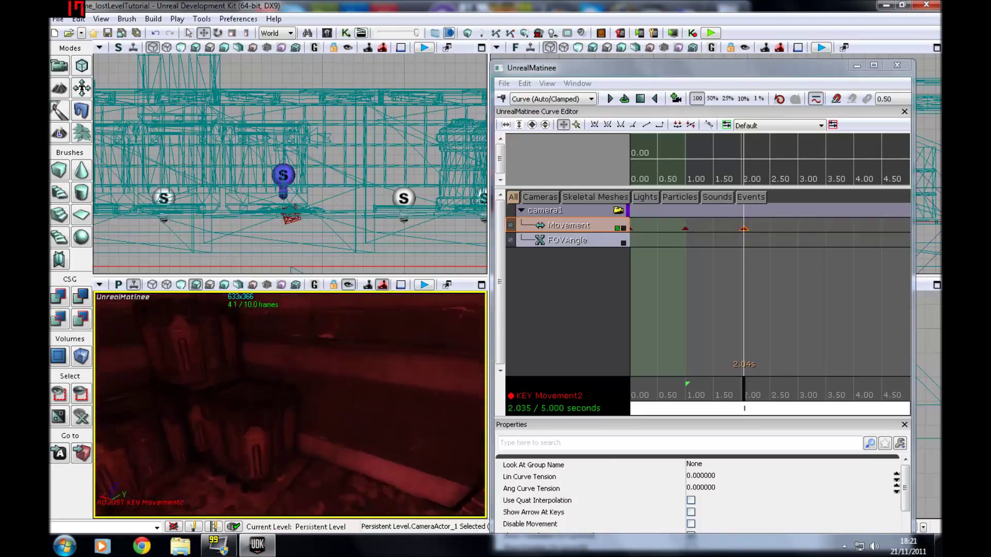
{"action": "right_click_drag", "start_coordinate": [289, 405], "coordinate": [237, 382]}
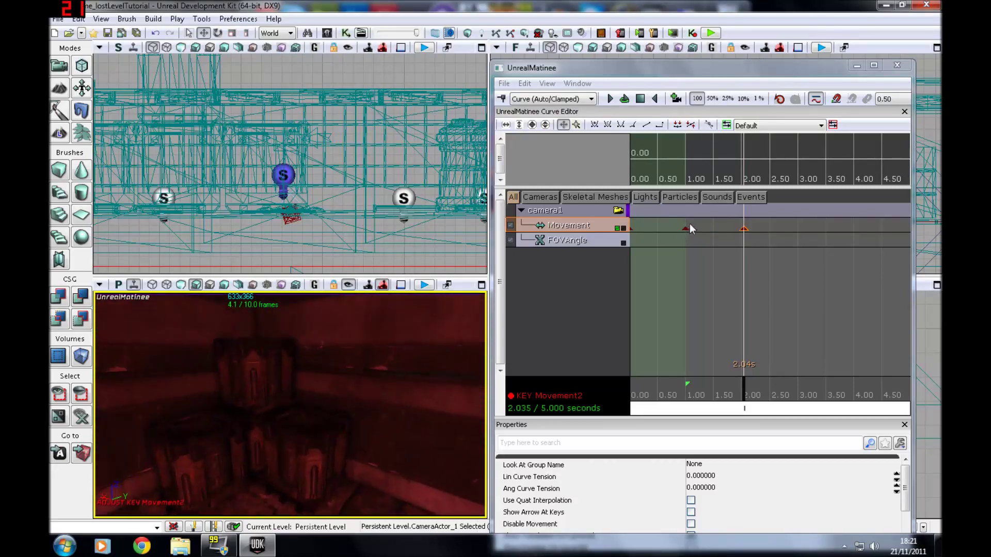
Step: Play the sequence from the start through the 2.04 s key to check the extended camera move
{"action": "left_click", "coordinate": [640, 99]}
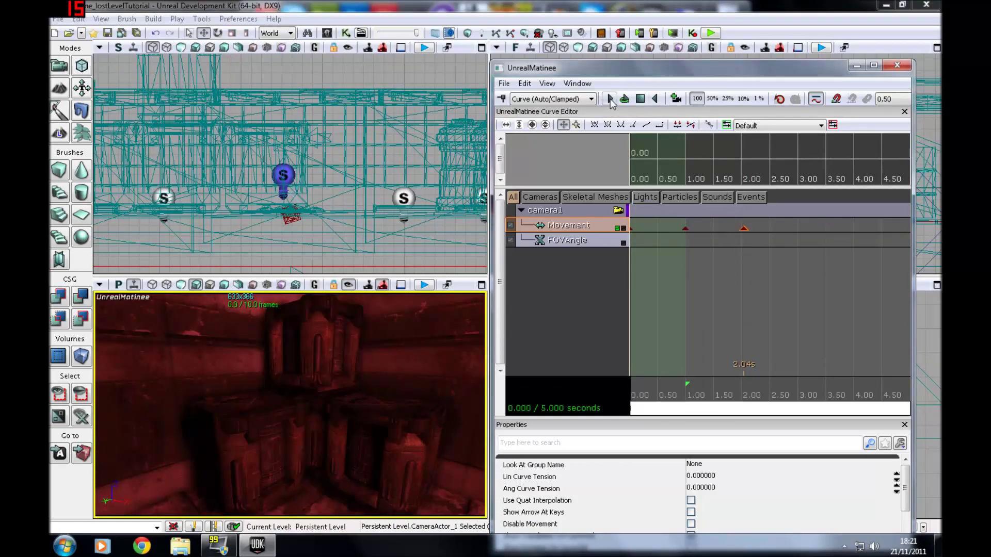
{"action": "left_click", "coordinate": [611, 98]}
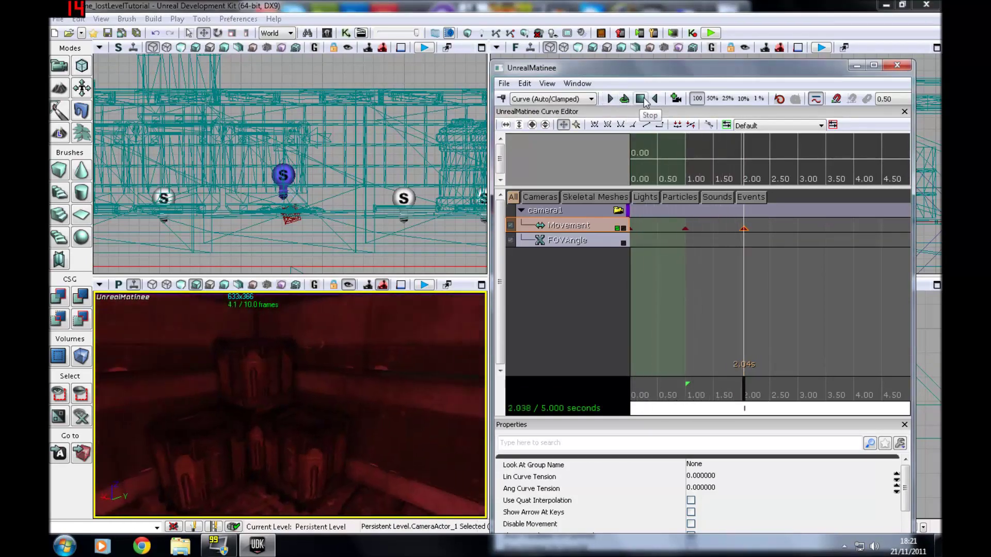
{"action": "left_click", "coordinate": [639, 98]}
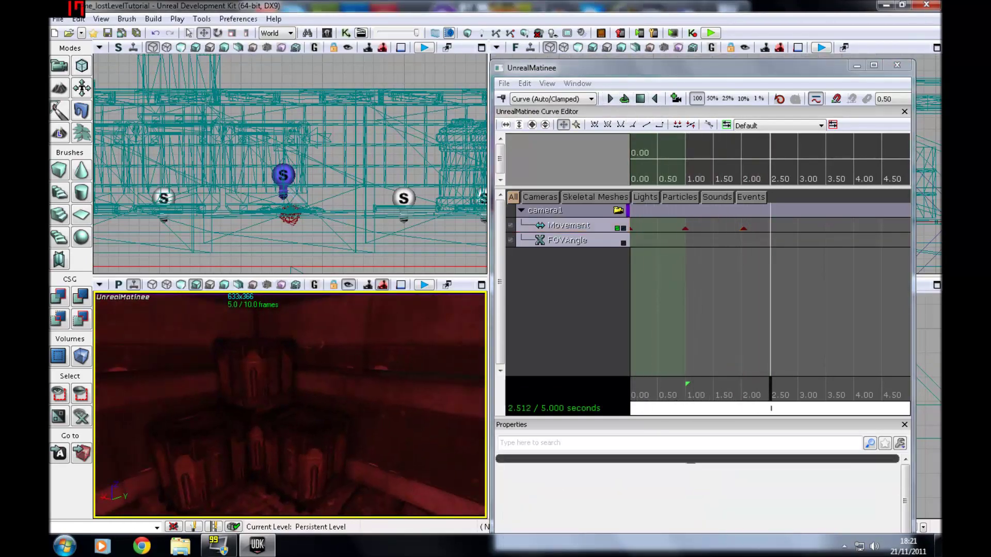
Step: Duplicate the 2.04 s Movement key and place the copy at about 3.55 s
{"action": "right_click_drag", "start_coordinate": [290, 405], "coordinate": [342, 431]}
{"action": "left_click", "coordinate": [744, 228]}
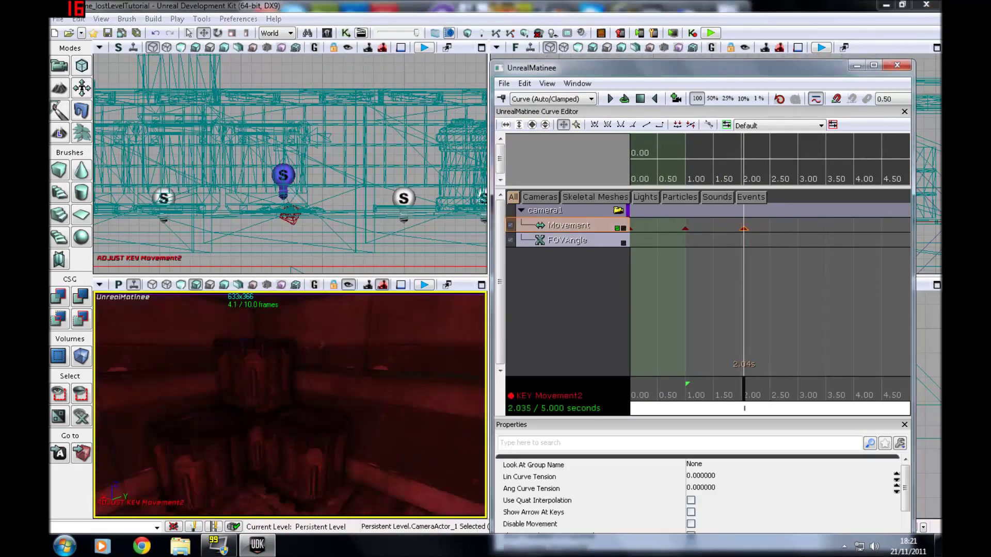
{"action": "key", "text": "ctrl+w"}
{"action": "left_click_drag", "start_coordinate": [743, 228], "coordinate": [828, 229], "text": "ctrl"}
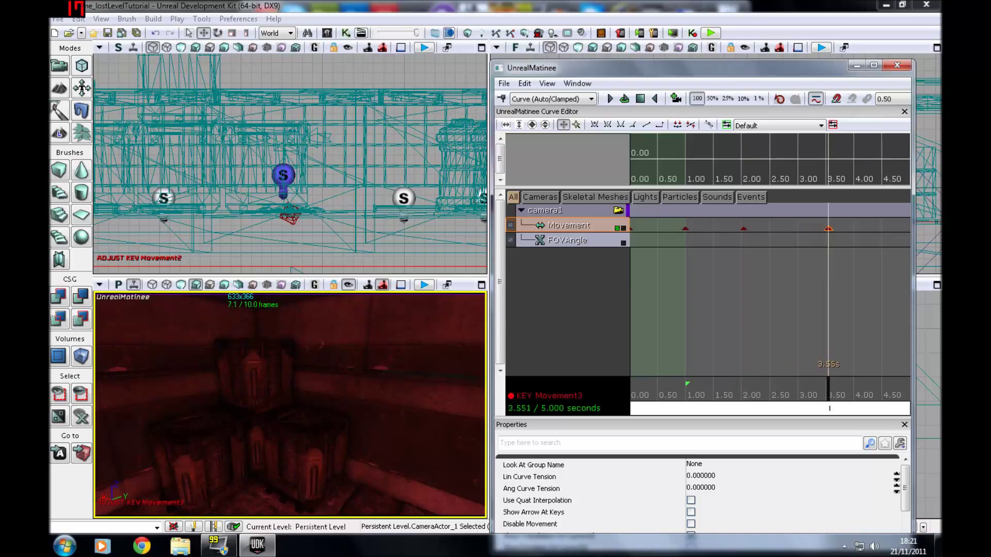
Step: Reposition the camera for the 3.55 s key so it faces the V-marked door
{"action": "right_click_drag", "start_coordinate": [310, 403], "coordinate": [372, 377]}
{"action": "left_click_drag", "start_coordinate": [290, 405], "coordinate": [290, 405]}
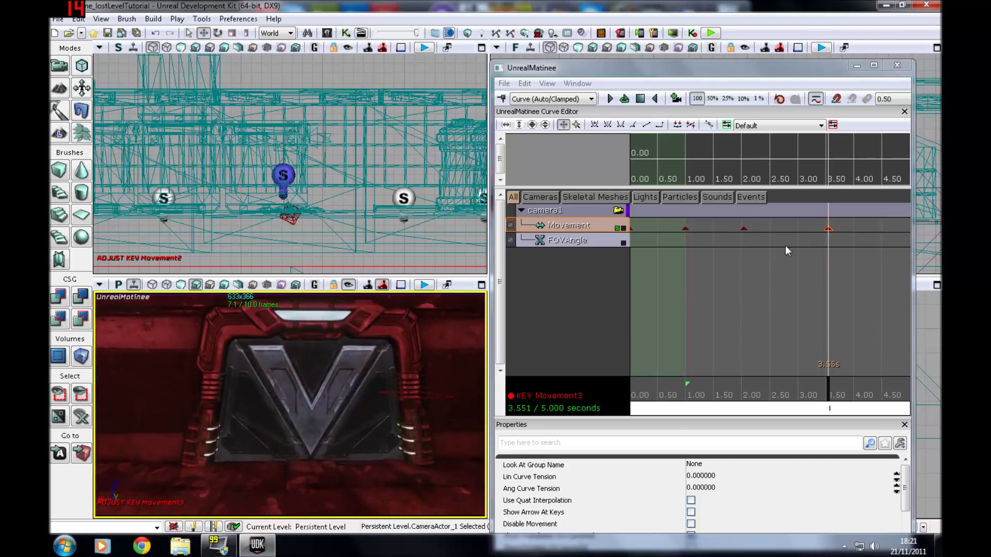
Step: Retime the door-view key to about 2.94 s and place a copy at about 4.00 s looking into the yellow hall beyond the door
{"action": "mouse_move", "coordinate": [828, 228]}
{"action": "left_mouse_down", "text": "ctrl"}
{"action": "mouse_move", "coordinate": [794, 228]}
{"action": "mouse_move", "coordinate": [854, 228]}
{"action": "left_mouse_up", "text": "ctrl"}
{"action": "left_click", "coordinate": [854, 228]}
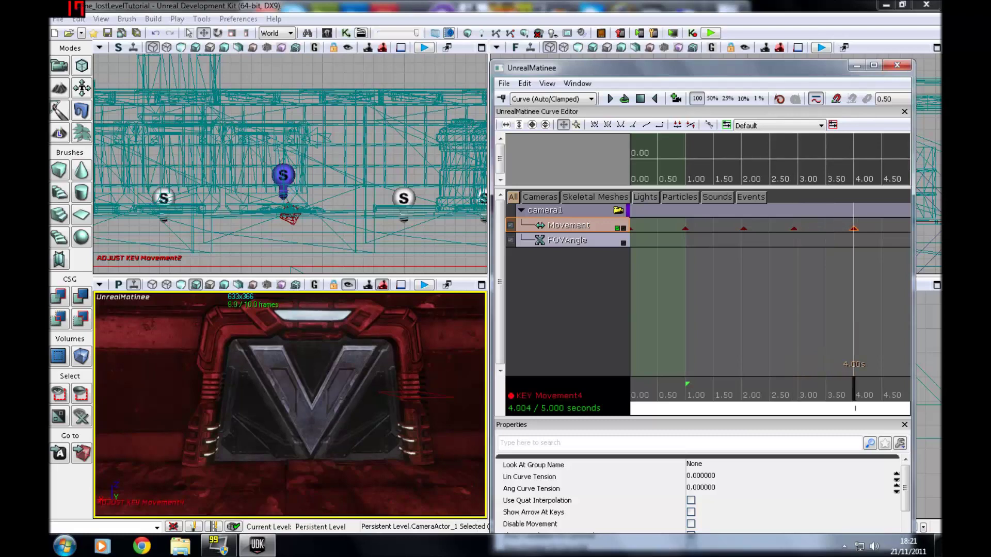
{"action": "left_click_drag", "start_coordinate": [290, 405], "coordinate": [294, 325]}
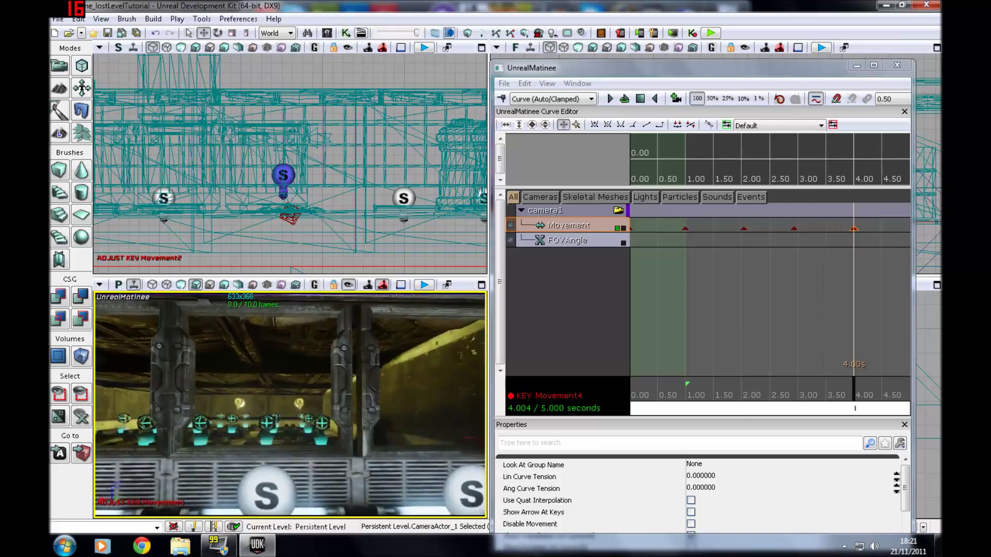
{"action": "right_click_drag", "start_coordinate": [290, 405], "coordinate": [291, 412]}
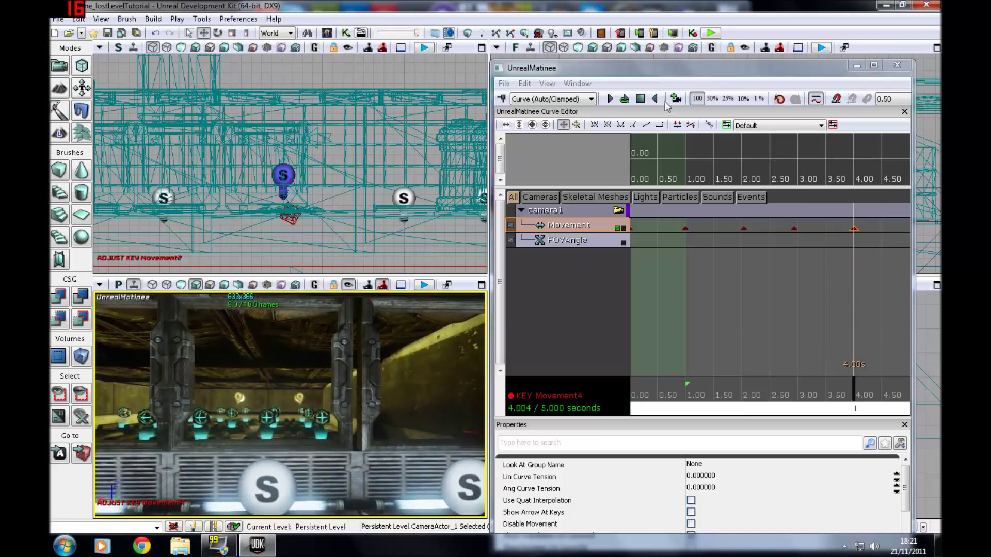
Step: Play the sequence from the start through the 4.00 s key, and reset it to 0.00 s
{"action": "left_click", "coordinate": [640, 100]}
{"action": "left_click", "coordinate": [611, 102]}
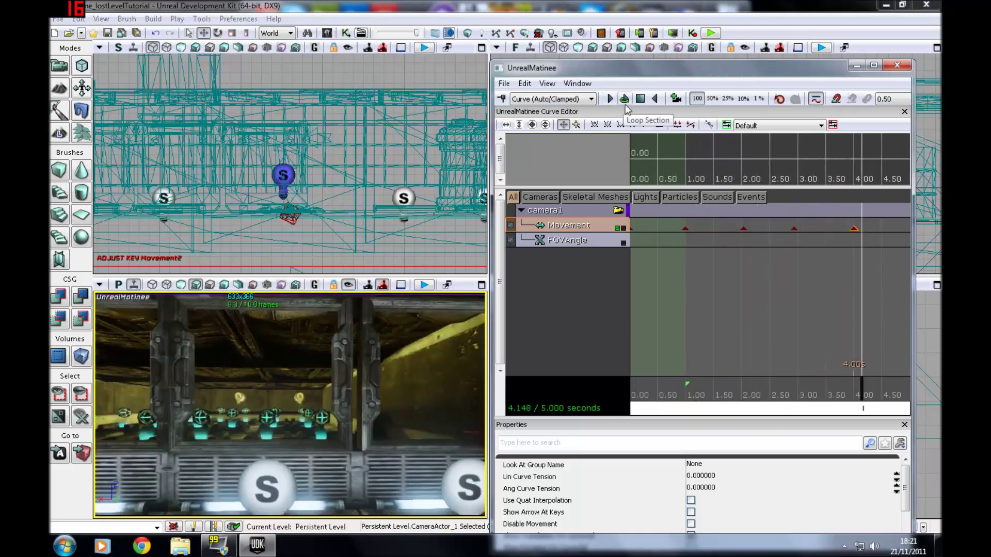
{"action": "left_click", "coordinate": [640, 101]}
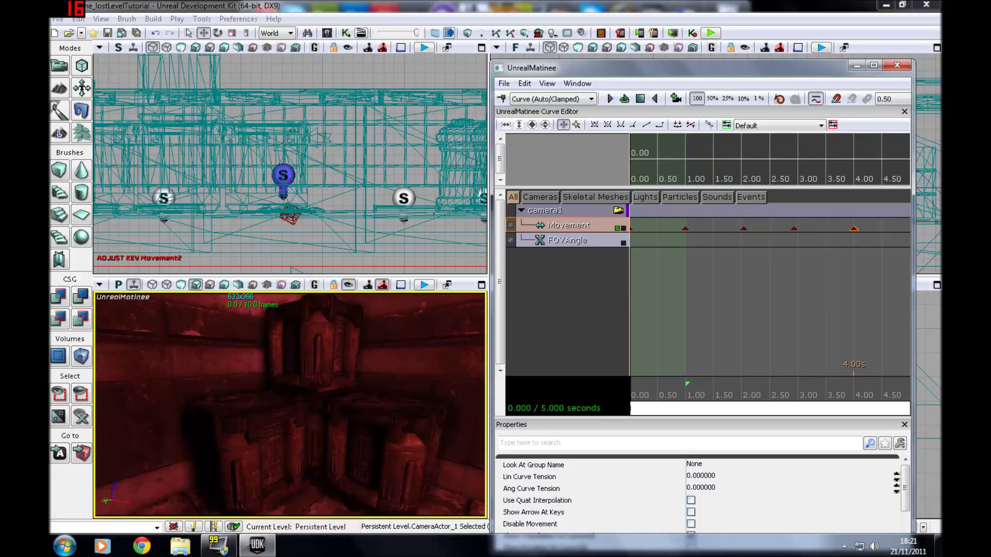
Step: Select the V-marked door mesh in the perspective view
{"action": "right_click_drag", "start_coordinate": [289, 406], "coordinate": [444, 405]}
{"action": "left_click_drag", "start_coordinate": [281, 397], "coordinate": [286, 408]}
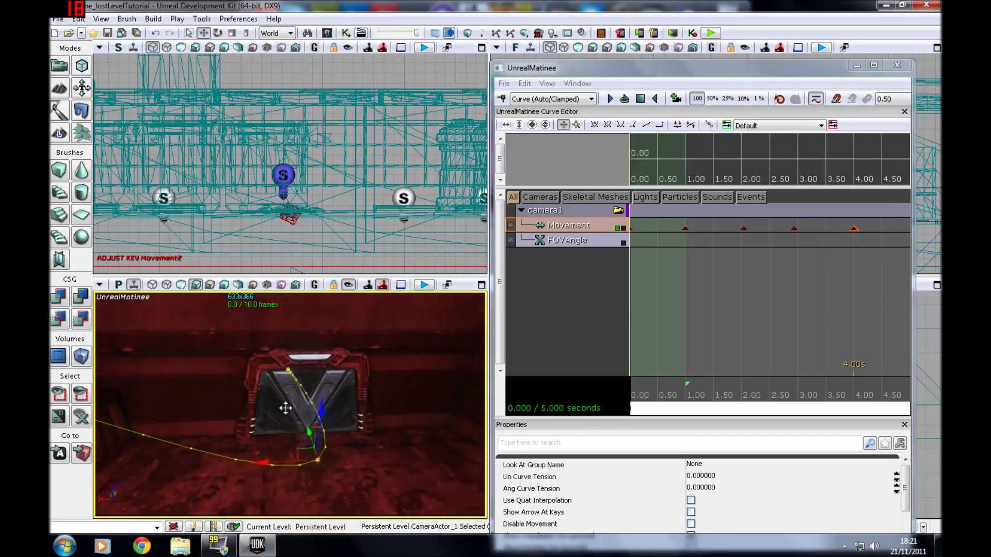
{"action": "left_click", "coordinate": [348, 286]}
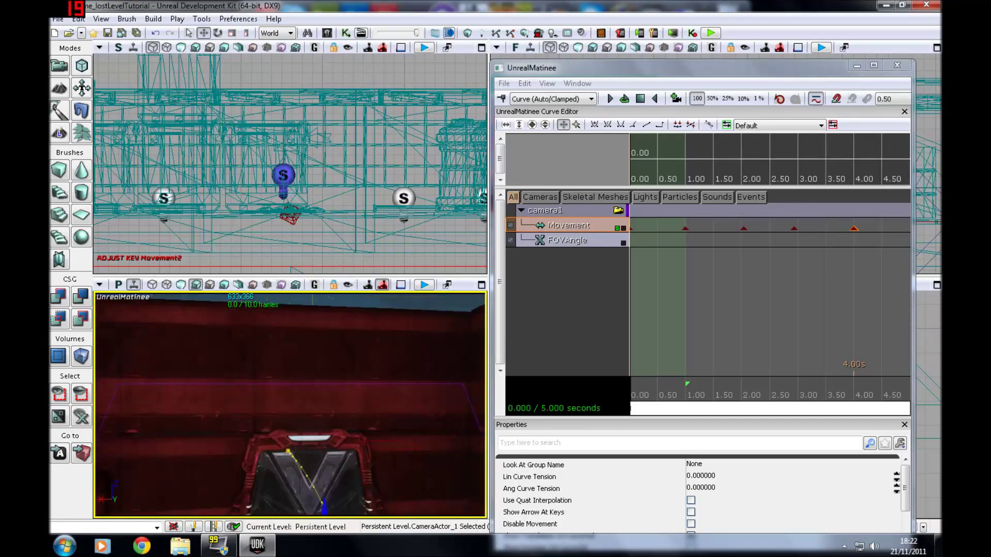
{"action": "left_click_drag", "start_coordinate": [289, 402], "coordinate": [309, 372]}
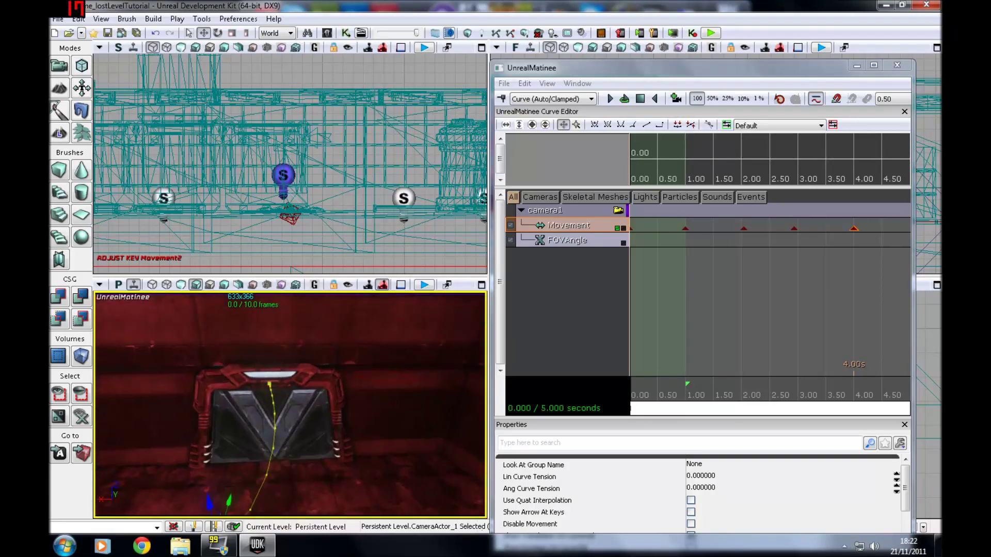
{"action": "key", "text": "Escape"}
{"action": "left_click", "coordinate": [273, 424]}
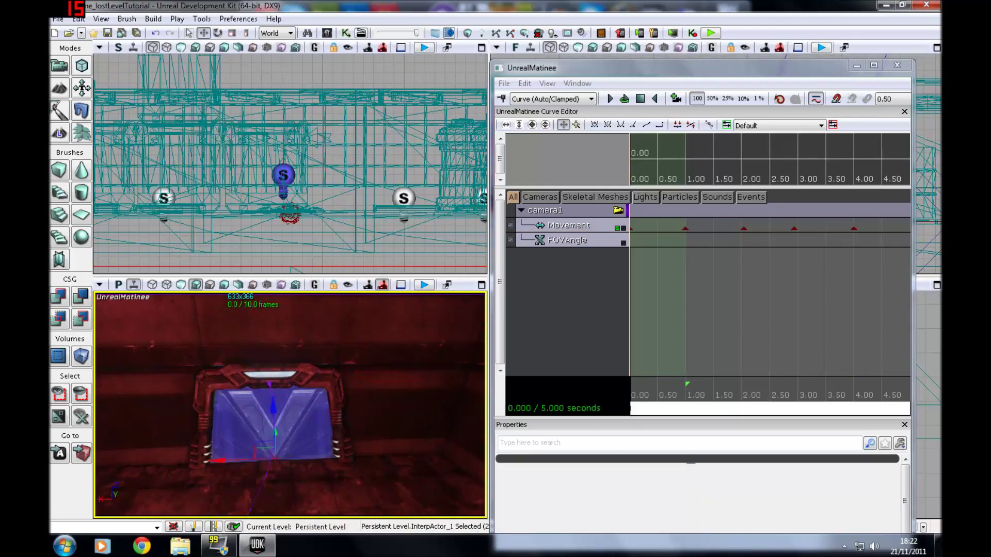
Step: Add a new folder named Door1 to the Matinee track list
{"action": "right_click", "coordinate": [545, 248]}
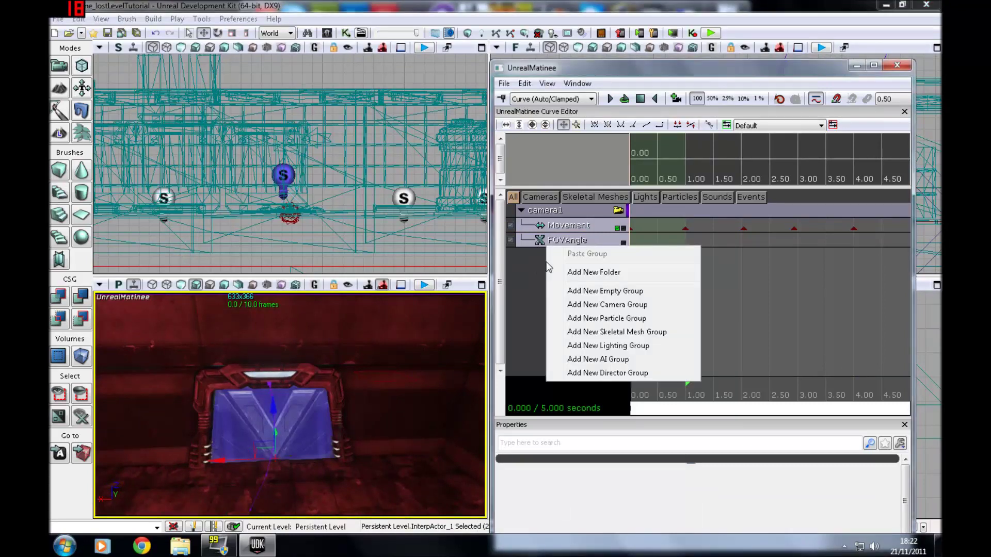
{"action": "left_click", "coordinate": [571, 274]}
{"action": "type", "text": "D"}
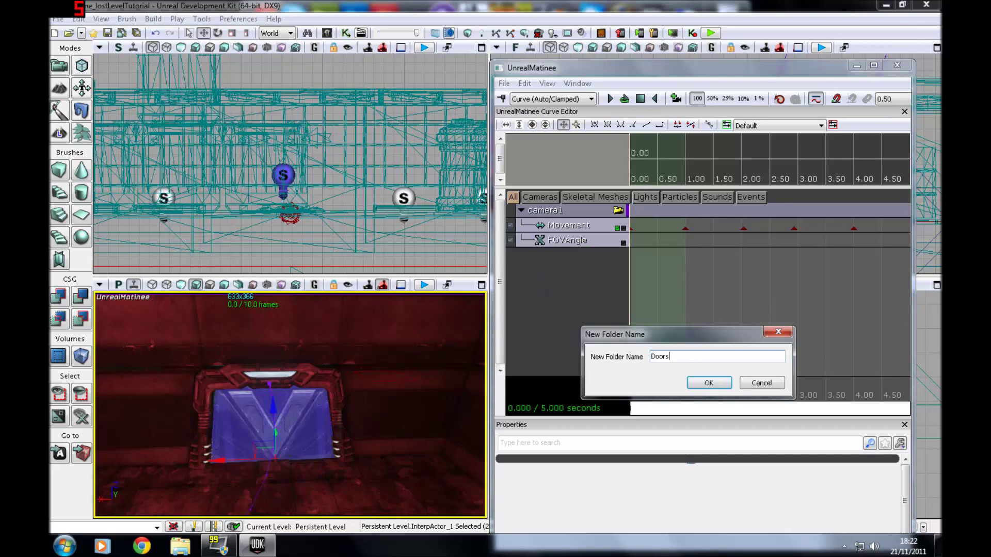
{"action": "type", "text": "oor1"}
{"action": "key", "text": "Return"}
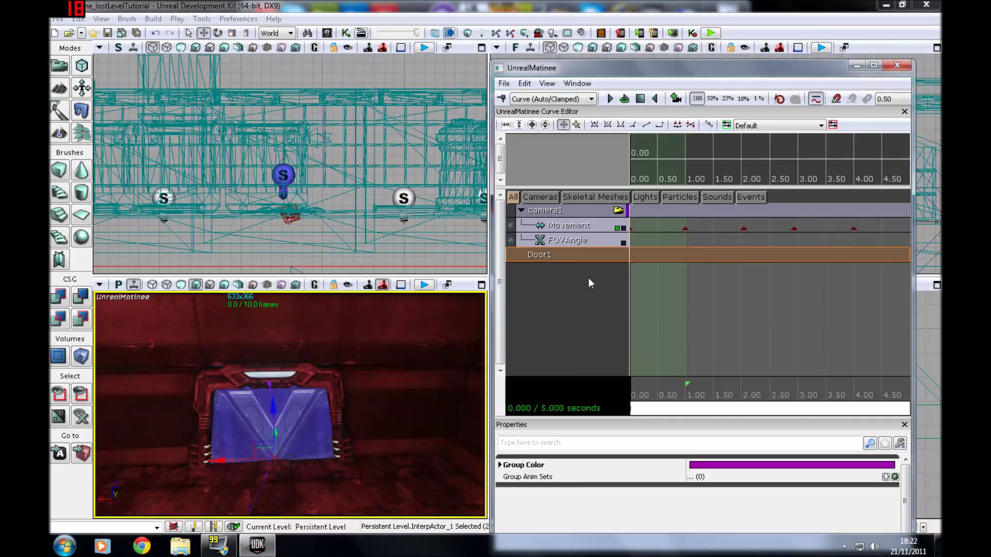
Step: Delete the Door1 folder from the track list
{"action": "right_click", "coordinate": [550, 255]}
{"action": "right_click", "coordinate": [524, 262]}
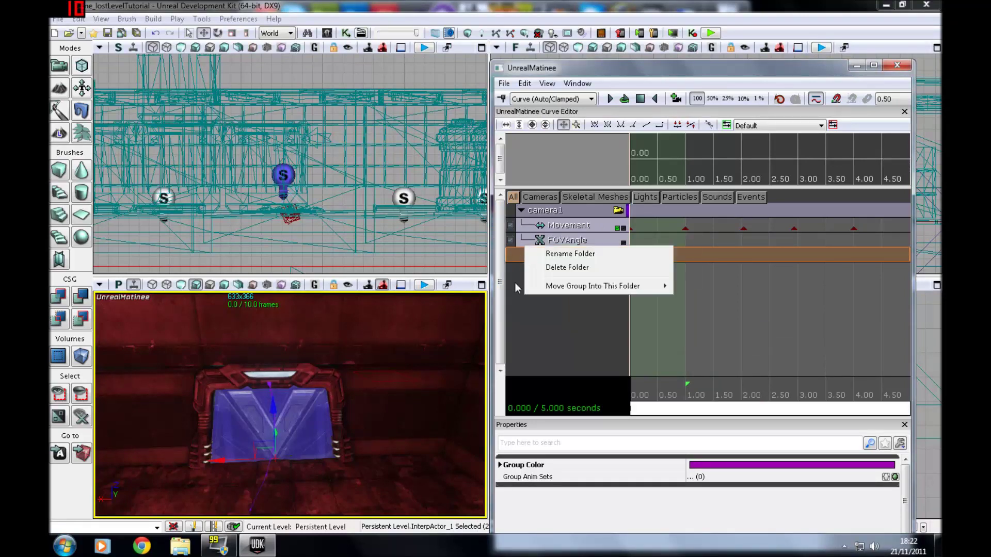
{"action": "left_click", "coordinate": [515, 283]}
{"action": "left_click", "coordinate": [549, 257]}
{"action": "right_click", "coordinate": [549, 257]}
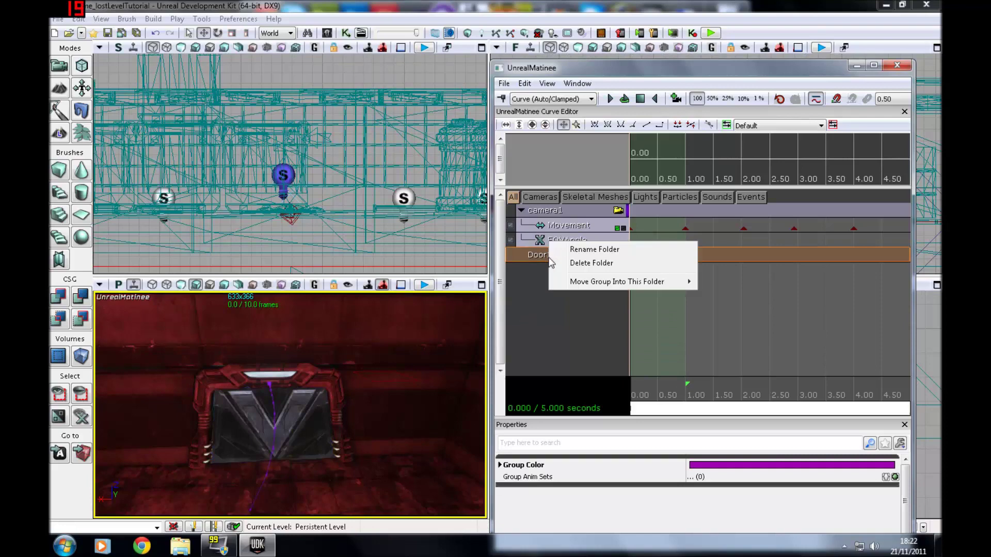
{"action": "left_click", "coordinate": [583, 263]}
{"action": "left_click", "coordinate": [567, 296]}
Step: Add a new empty group named Door1 without a selected actor and give it a Movement track
{"action": "right_click", "coordinate": [553, 285]}
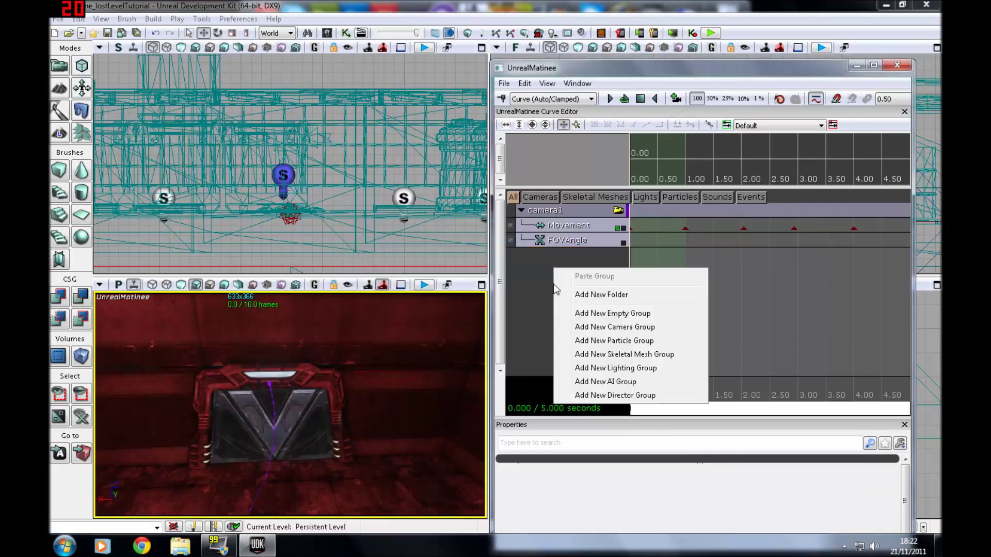
{"action": "left_click", "coordinate": [614, 313]}
{"action": "type", "text": "Door1"}
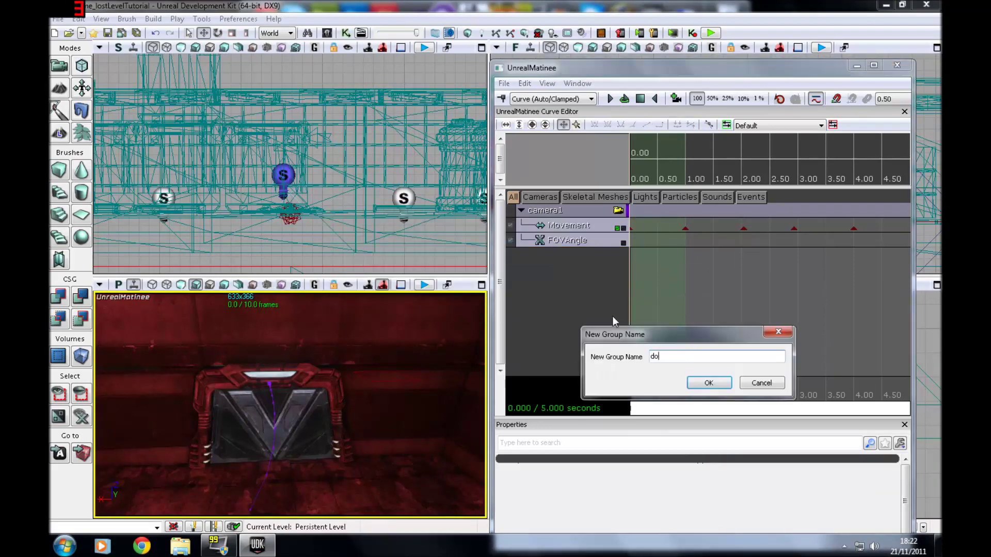
{"action": "key", "text": "Return"}
{"action": "right_click", "coordinate": [546, 262]}
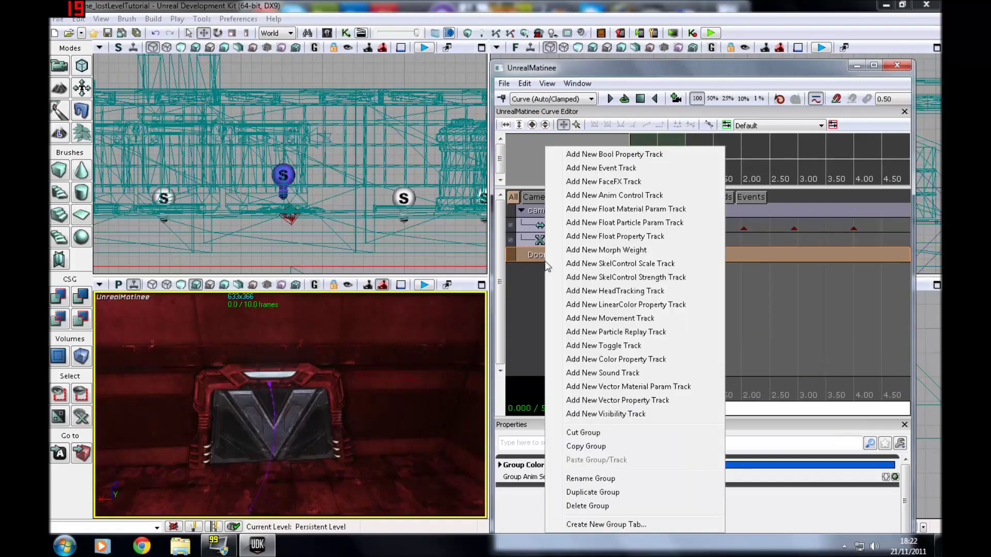
{"action": "left_click", "coordinate": [623, 319]}
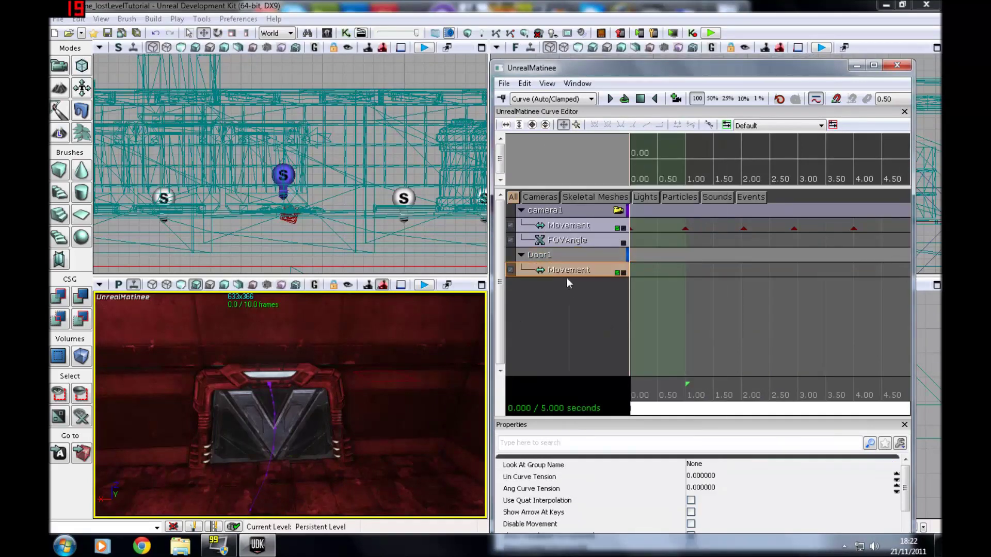
Step: Delete the Door1 group's Movement track and the group itself
{"action": "left_click_drag", "start_coordinate": [289, 405], "coordinate": [413, 405]}
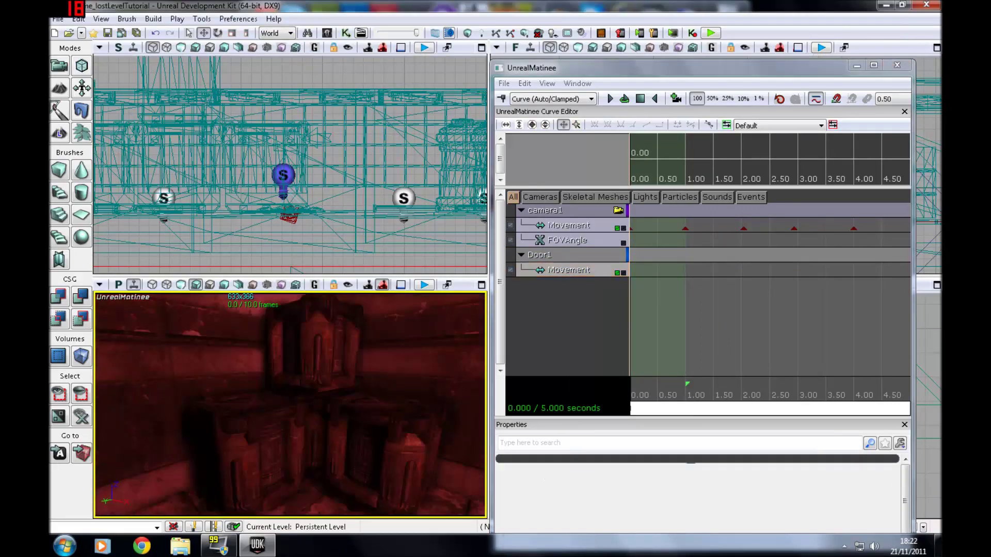
{"action": "left_click", "coordinate": [558, 274]}
{"action": "key", "text": "Delete"}
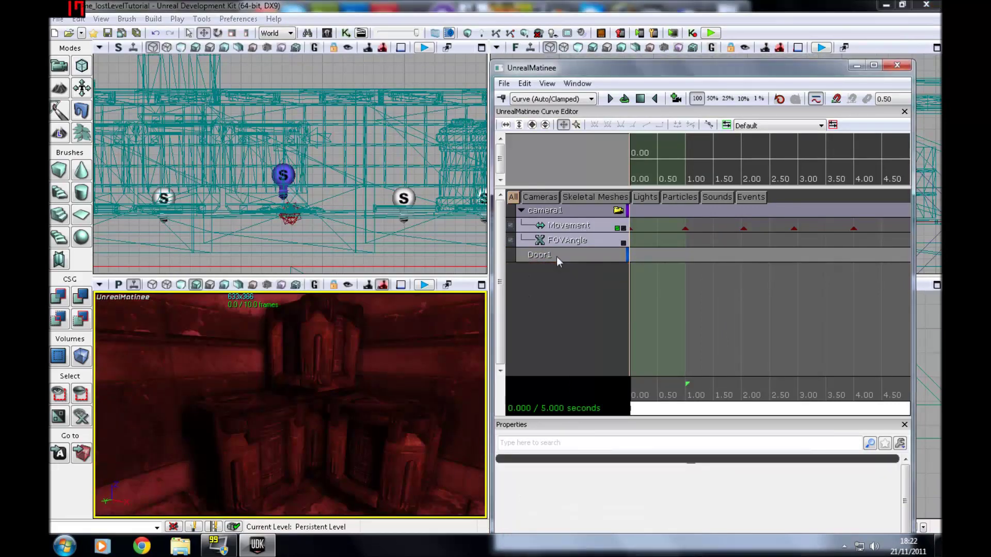
{"action": "left_click", "coordinate": [557, 255]}
{"action": "key", "text": "Delete"}
Step: Select the V-marked door and add an empty group named Door1 with a Movement track for it
{"action": "left_click_drag", "start_coordinate": [289, 405], "coordinate": [222, 398]}
{"action": "left_click", "coordinate": [300, 408]}
{"action": "right_click", "coordinate": [556, 286]}
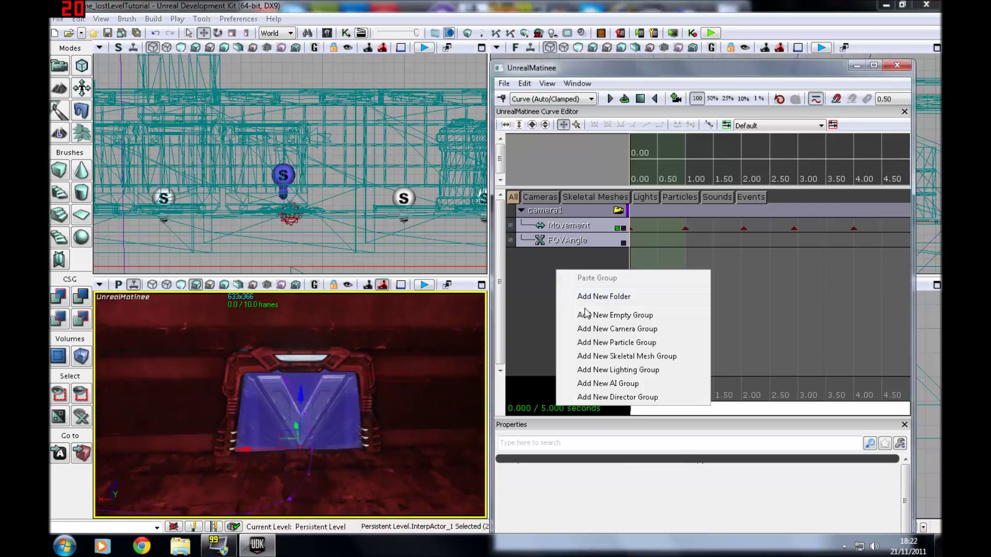
{"action": "left_click", "coordinate": [599, 318]}
{"action": "type", "text": "doors"}
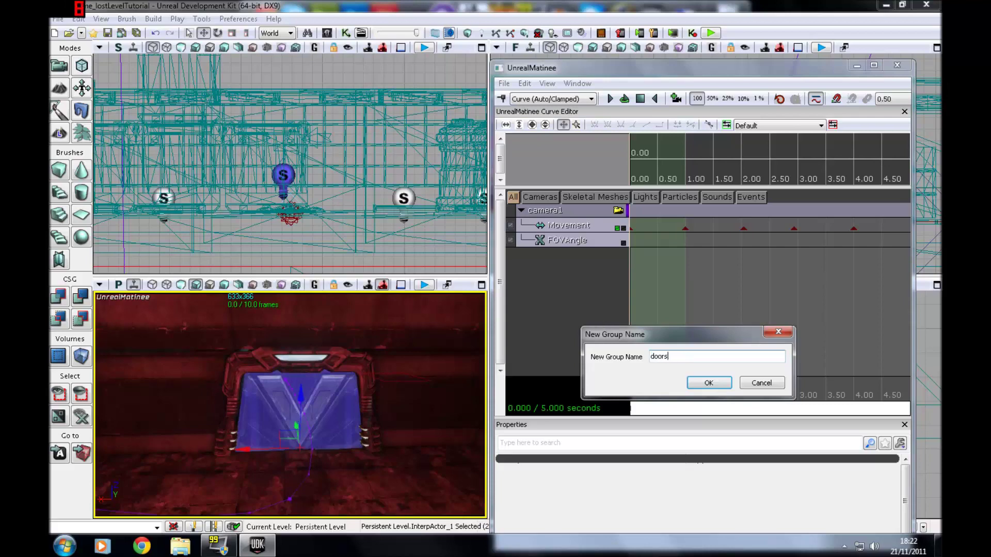
{"action": "key", "text": "Return"}
{"action": "right_click", "coordinate": [541, 260]}
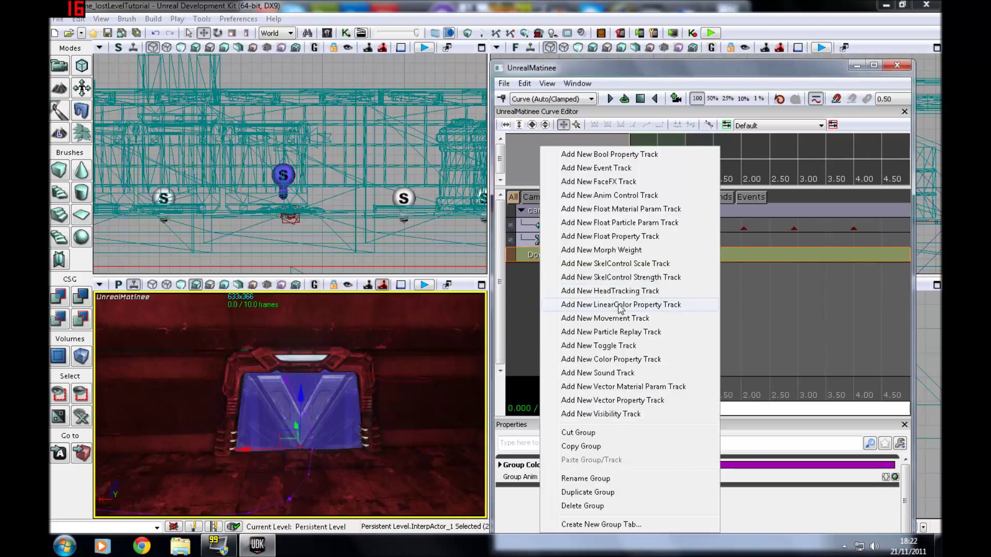
{"action": "left_click", "coordinate": [612, 317]}
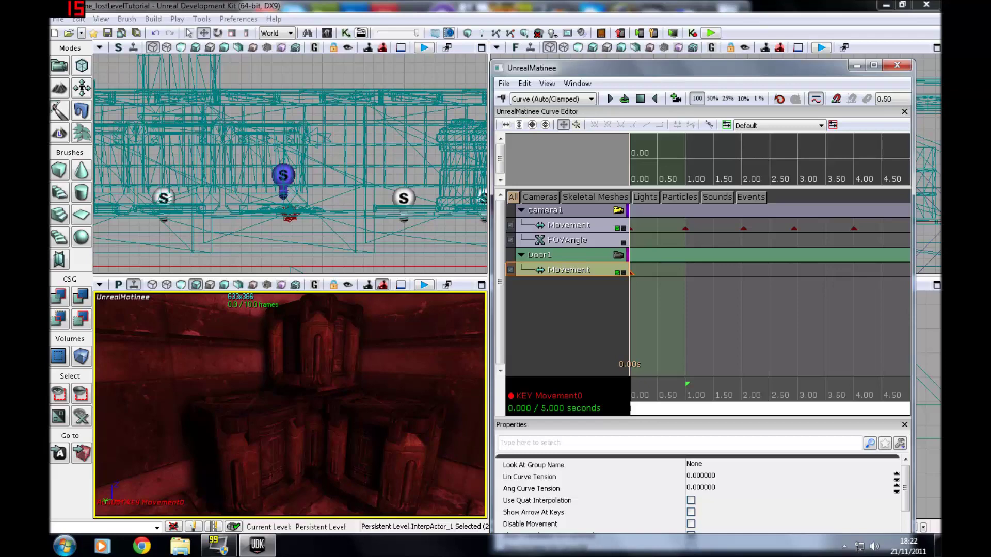
Step: Move the Door1 Movement key from the start of the timeline to about 1.64 s
{"action": "left_click_drag", "start_coordinate": [630, 272], "coordinate": [635, 273], "text": "ctrl"}
{"action": "left_click_drag", "start_coordinate": [717, 273], "coordinate": [721, 273], "text": "ctrl"}
{"action": "left_click", "coordinate": [721, 273]}
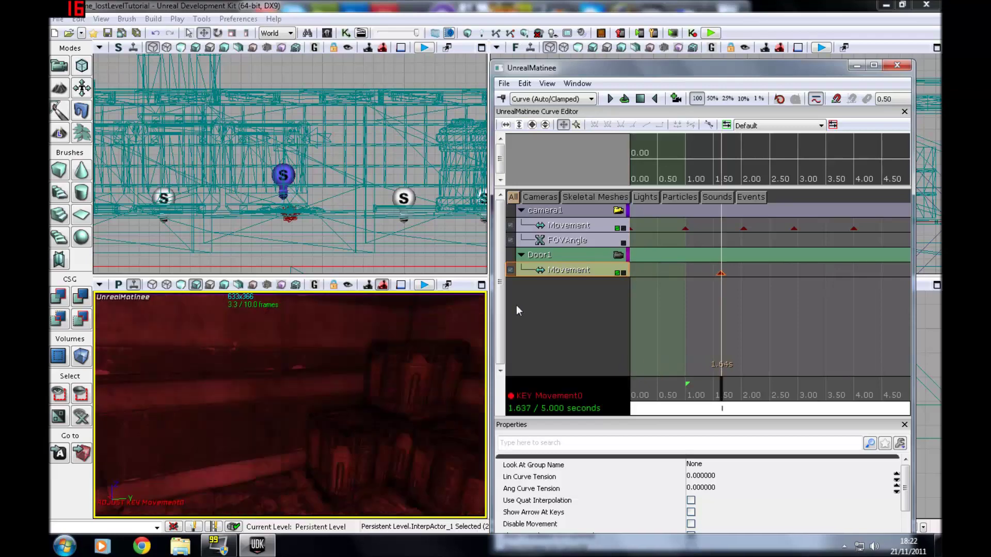
{"action": "right_click_drag", "start_coordinate": [290, 404], "coordinate": [249, 404]}
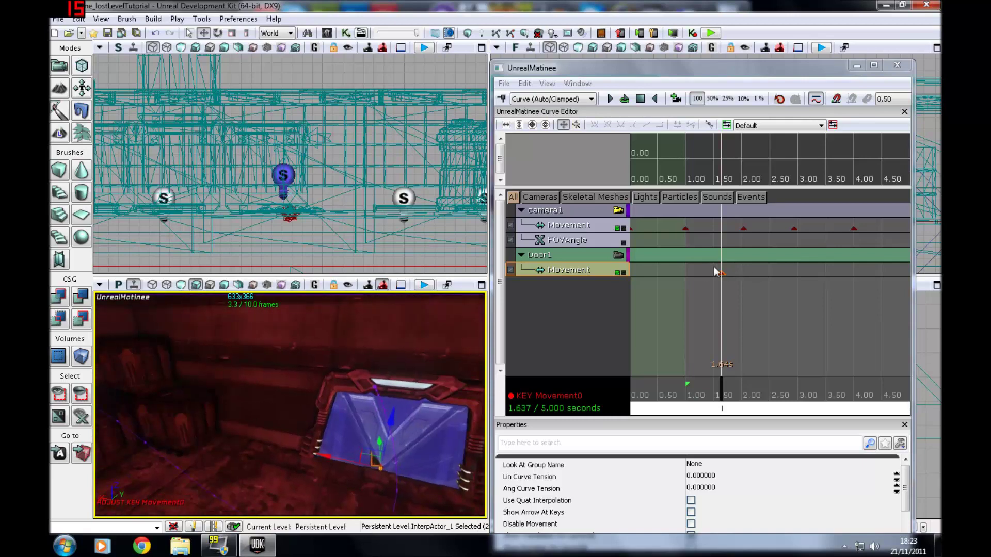
Step: Move the Door1 Movement key to about 2.78 s, just before the camera's door-view key
{"action": "left_click_drag", "start_coordinate": [721, 273], "coordinate": [728, 273], "text": "ctrl"}
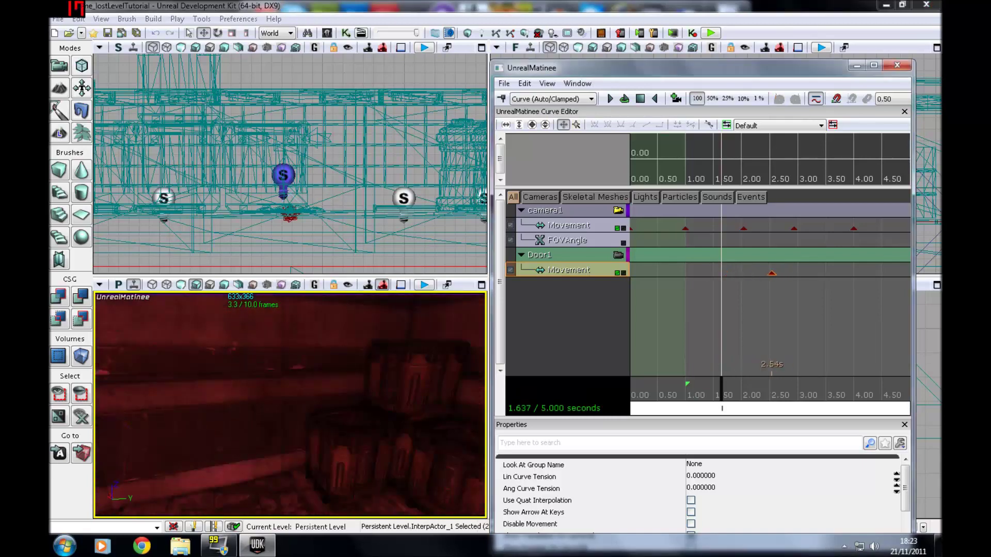
{"action": "left_click", "coordinate": [794, 228]}
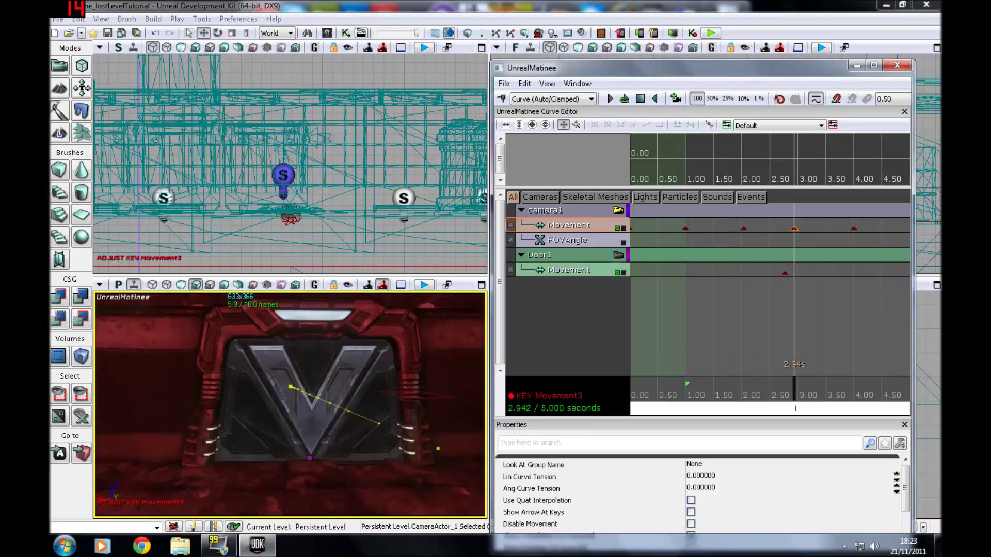
{"action": "left_click", "coordinate": [854, 228]}
{"action": "left_click", "coordinate": [785, 273]}
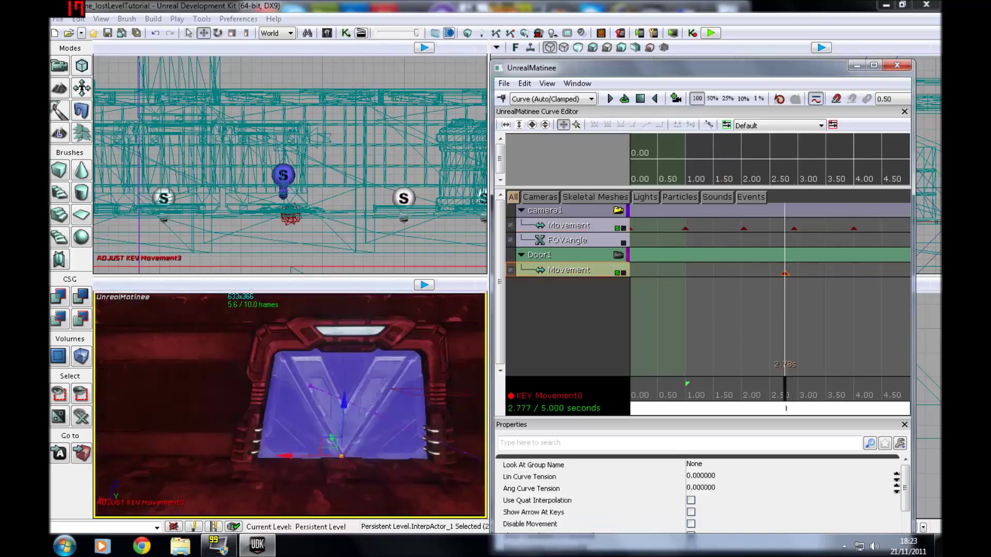
Step: Compare the Door1 key with the camera's 2.94 s key and move the Door1 key to about 3.02 s
{"action": "left_click", "coordinate": [567, 240]}
{"action": "left_click", "coordinate": [795, 228]}
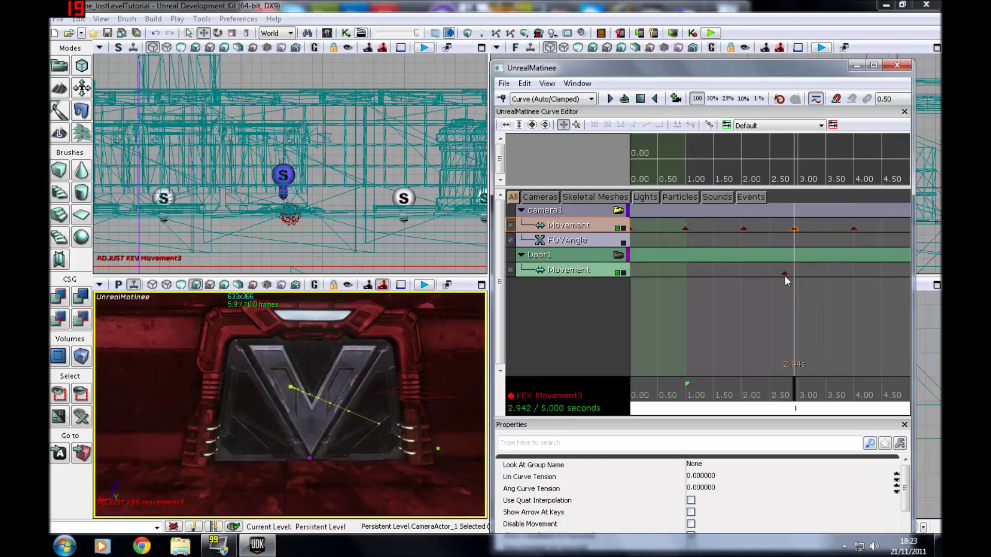
{"action": "left_click", "coordinate": [785, 274]}
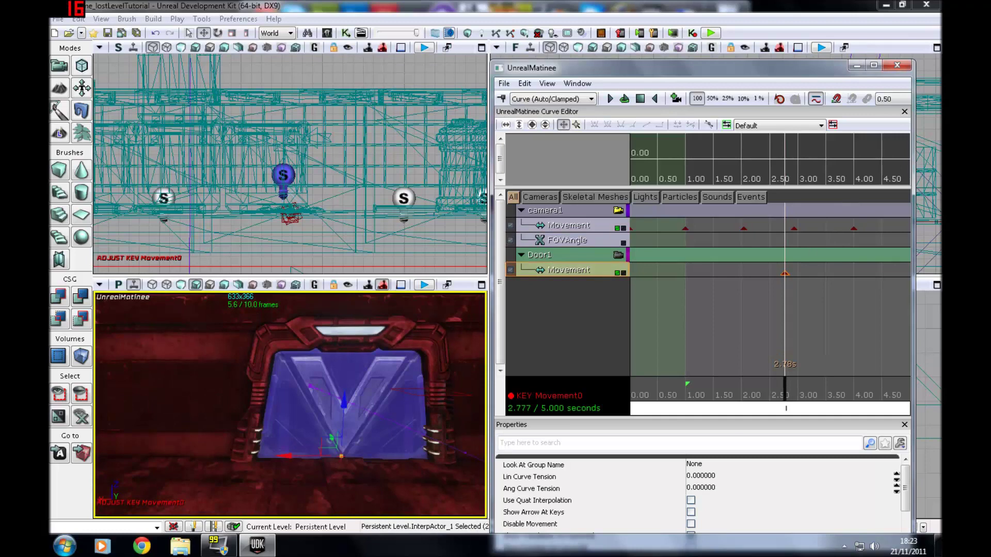
{"action": "left_click_drag", "start_coordinate": [784, 273], "coordinate": [794, 273], "text": "ctrl"}
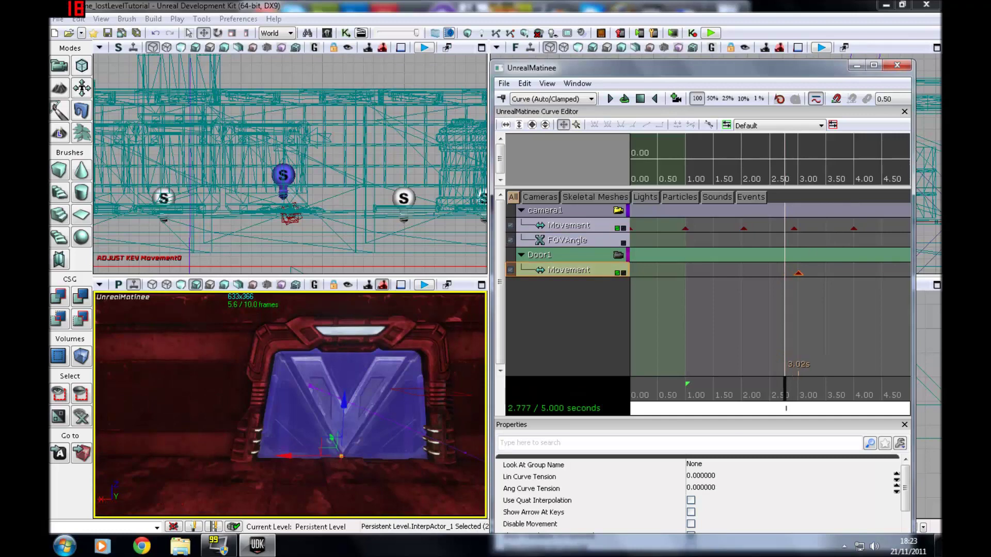
{"action": "left_click", "coordinate": [799, 274]}
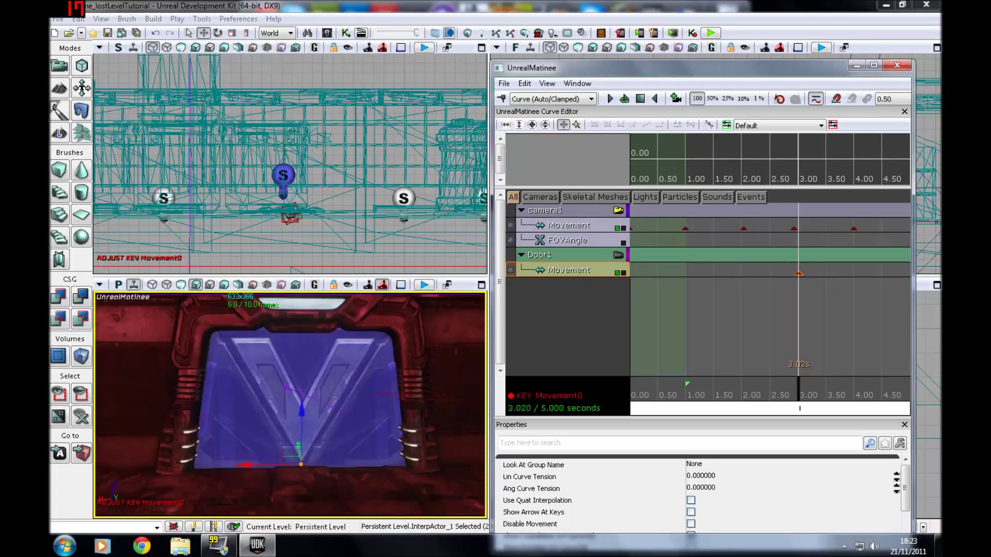
Step: Duplicate the Door1 key to about 3.66 s and move the door vertically to its open position for that key
{"action": "left_click_drag", "start_coordinate": [831, 275], "coordinate": [855, 275], "text": "ctrl"}
{"action": "left_click", "coordinate": [835, 273]}
{"action": "left_click_drag", "start_coordinate": [295, 396], "coordinate": [294, 472]}
{"action": "left_click_drag", "start_coordinate": [294, 397], "coordinate": [295, 316]}
Step: Play the sequence from the start through the camera1 view to check the door's opening timing
{"action": "left_click", "coordinate": [640, 99]}
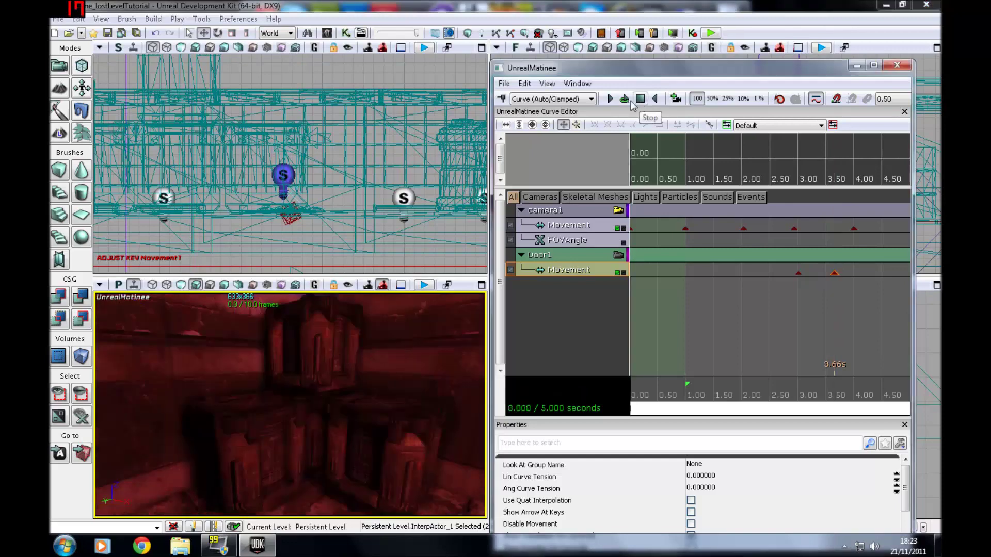
{"action": "left_click", "coordinate": [619, 209]}
{"action": "left_click", "coordinate": [619, 210]}
{"action": "left_click", "coordinate": [612, 101]}
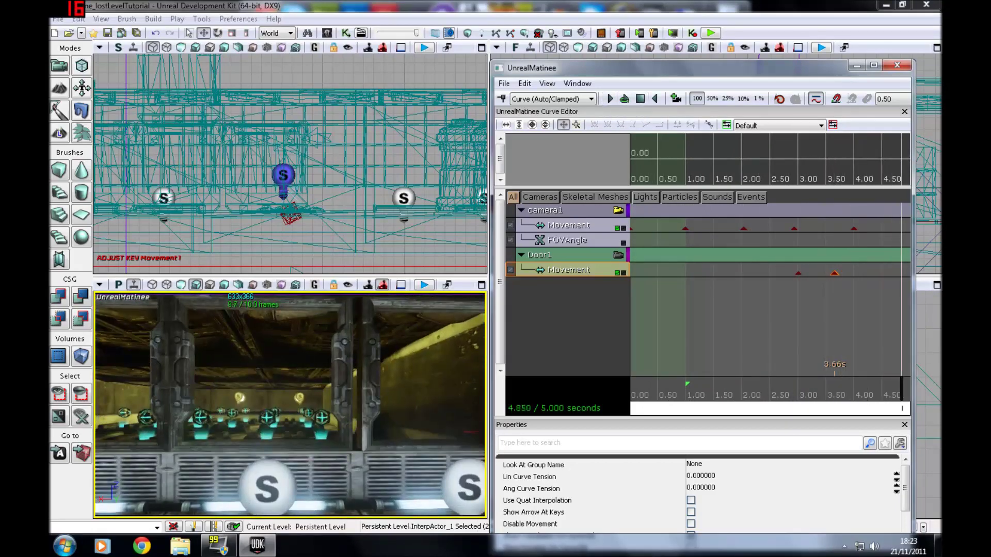
{"action": "left_click_drag", "start_coordinate": [290, 405], "coordinate": [289, 428]}
Step: Shift both Door1 Movement keys earlier, to about 2.48 s and 3.19 s
{"action": "left_click", "coordinate": [798, 273]}
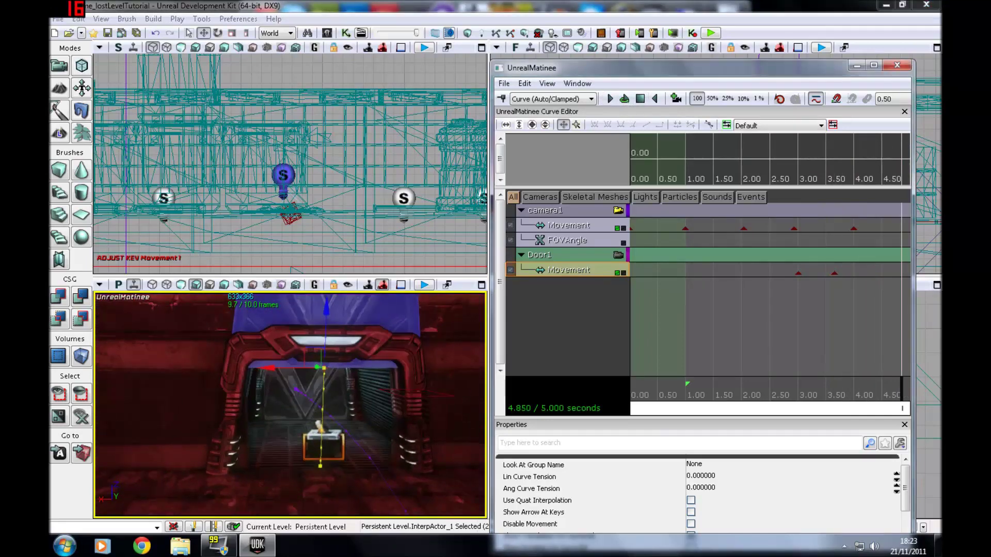
{"action": "left_click", "coordinate": [798, 273]}
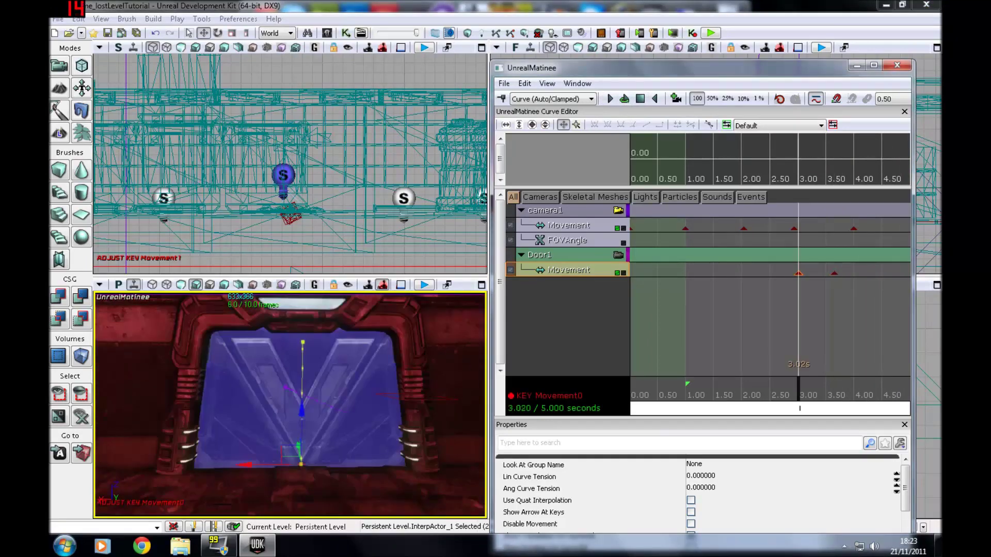
{"action": "left_click_drag", "start_coordinate": [798, 273], "coordinate": [819, 273], "text": "ctrl"}
{"action": "left_click", "coordinate": [834, 273]}
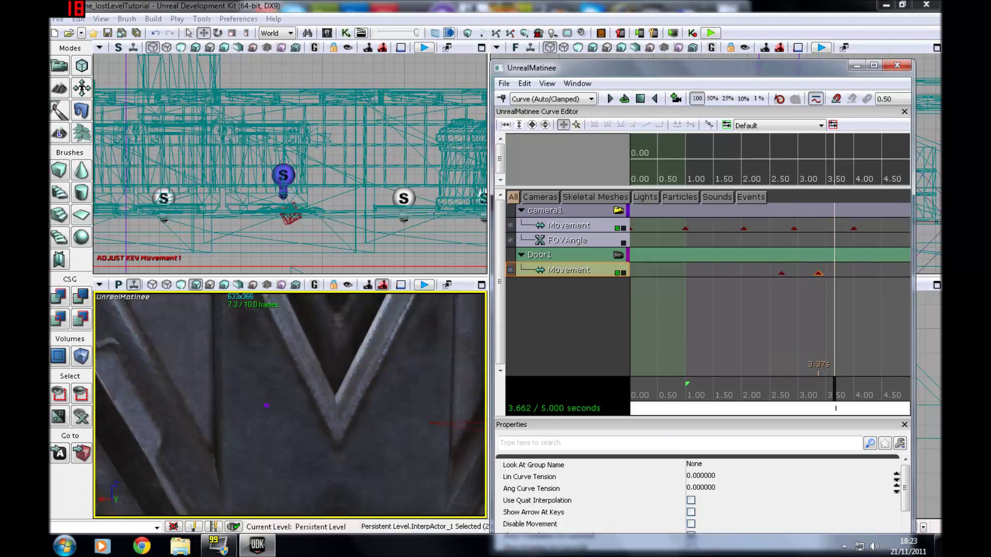
{"action": "left_click", "coordinate": [781, 273]}
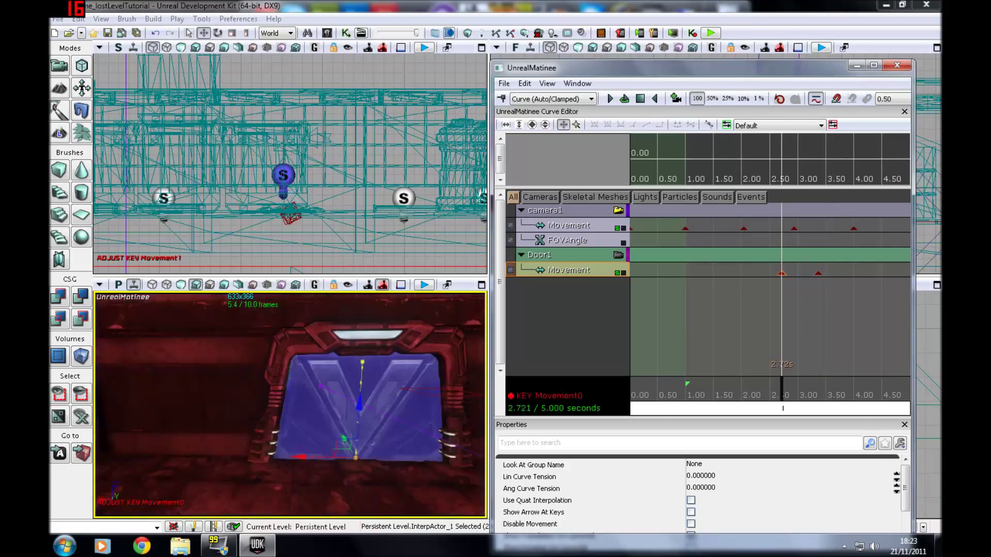
{"action": "left_click_drag", "start_coordinate": [782, 273], "coordinate": [807, 273]}
{"action": "left_click", "coordinate": [819, 273]}
Step: Replay the sequence from the start to check the earlier door opening, and leave the camera1 view
{"action": "left_click", "coordinate": [638, 103]}
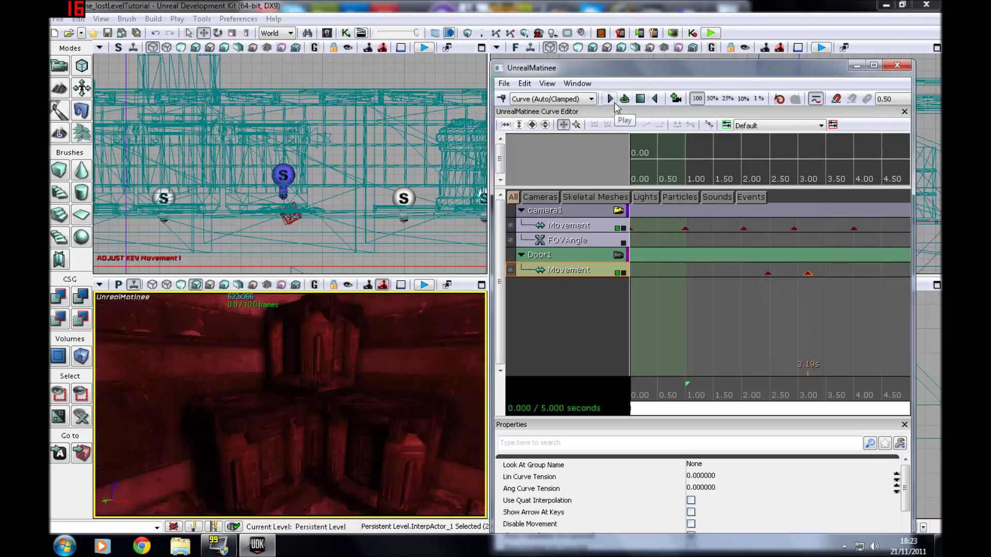
{"action": "left_click", "coordinate": [611, 99]}
{"action": "right_click_drag", "start_coordinate": [289, 404], "coordinate": [160, 405]}
{"action": "left_click", "coordinate": [580, 314]}
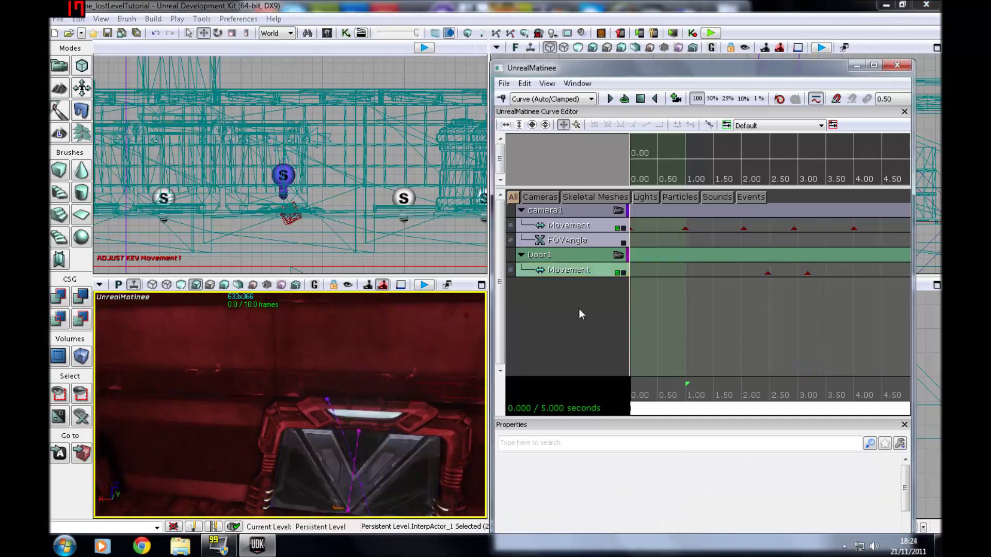
Step: Select the second door at the end of the corridor and add a new empty group named Door2 for it
{"action": "right_click_drag", "start_coordinate": [290, 405], "coordinate": [305, 385]}
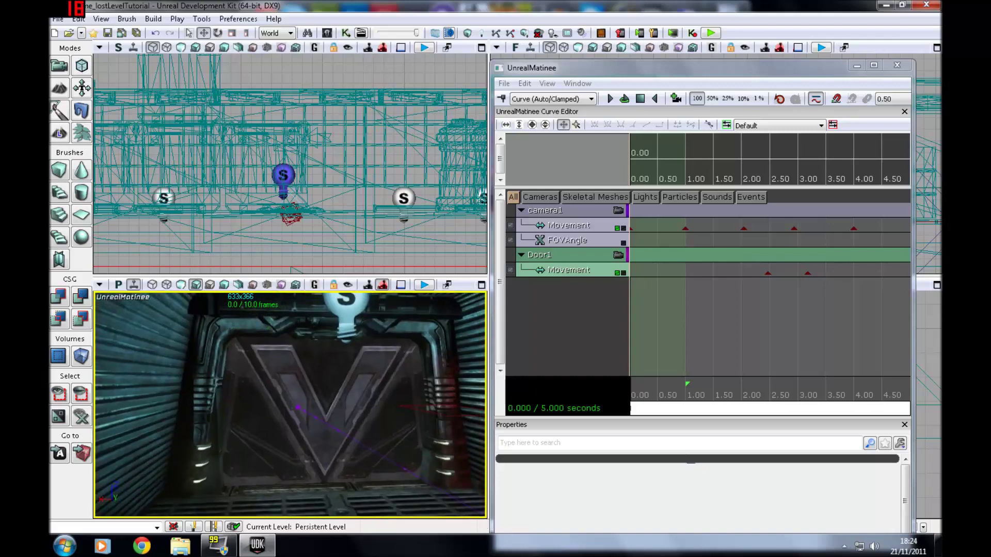
{"action": "left_click", "coordinate": [323, 405]}
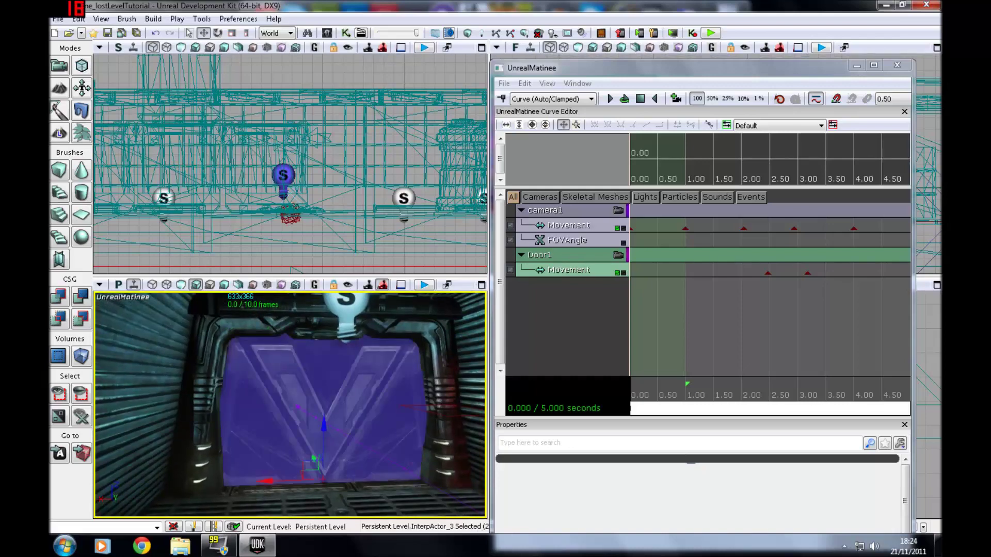
{"action": "right_click", "coordinate": [559, 270]}
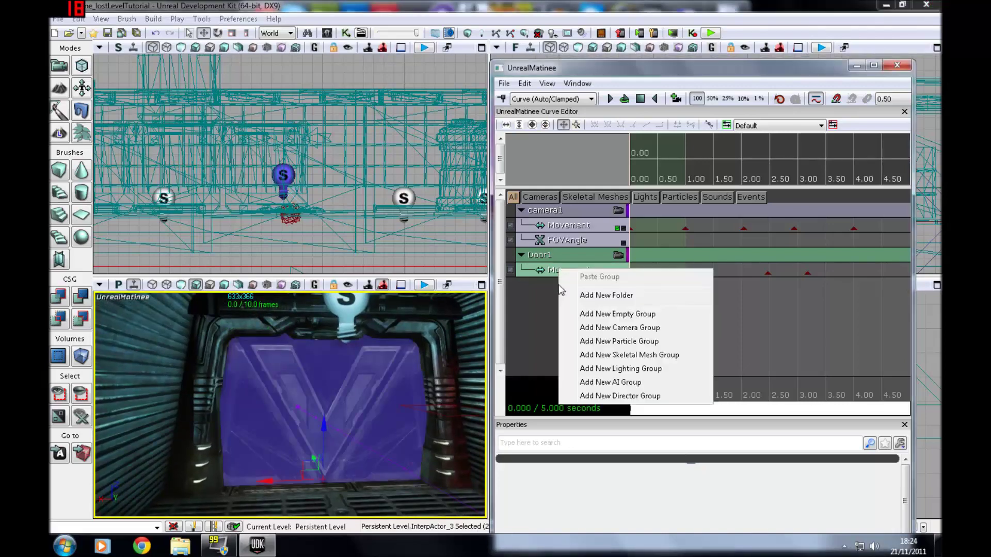
{"action": "left_click", "coordinate": [624, 315]}
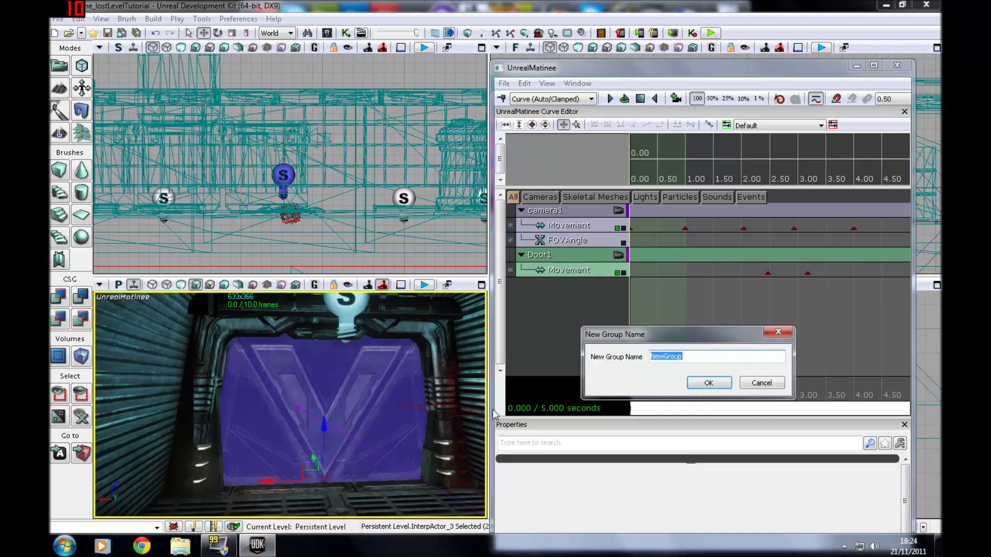
{"action": "type", "text": "Door2"}
{"action": "key", "text": "Return"}
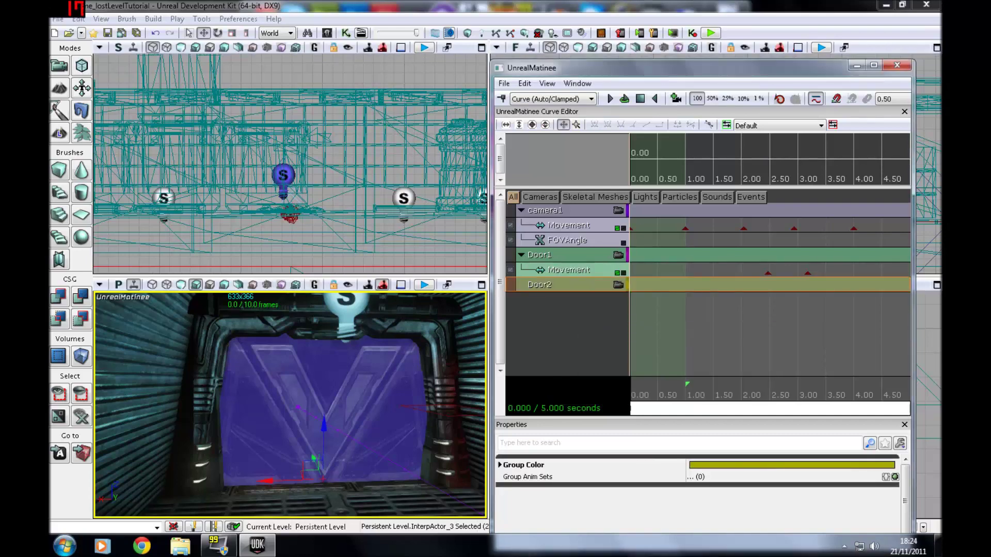
Step: Add a Movement track to the Door2 group and move its initial key to about 2.65 s
{"action": "right_click", "coordinate": [604, 285]}
{"action": "left_click", "coordinate": [630, 317]}
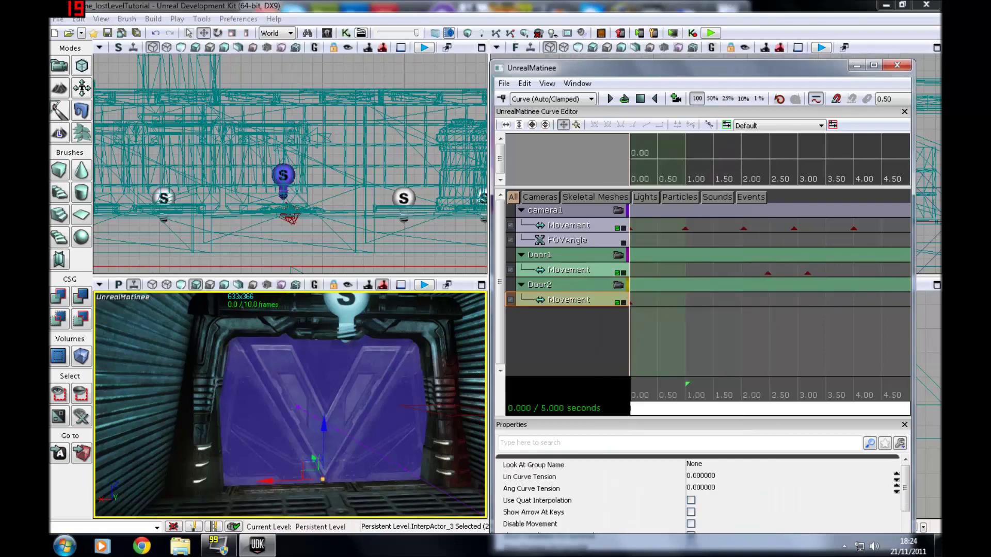
{"action": "left_click", "coordinate": [632, 303]}
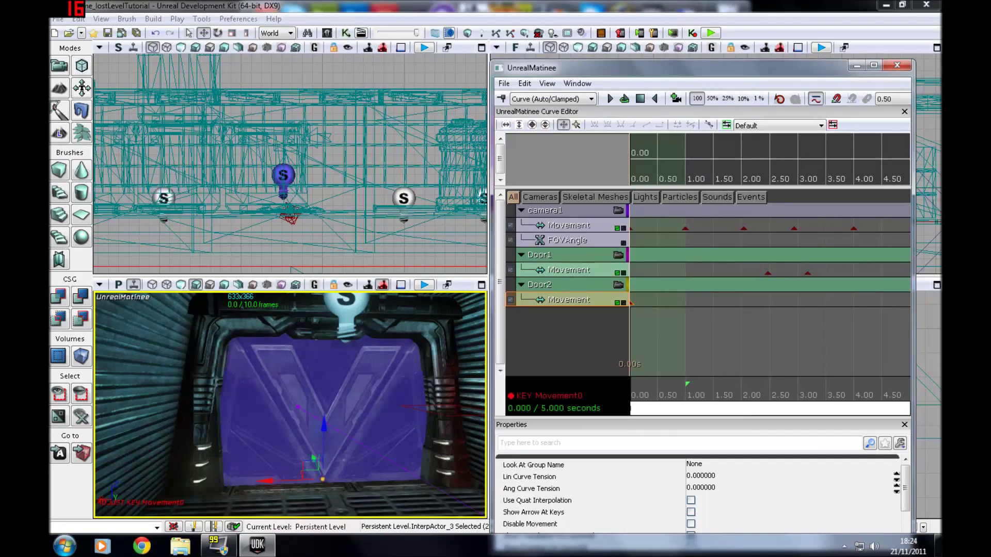
{"action": "left_click_drag", "start_coordinate": [631, 303], "coordinate": [766, 304], "text": "ctrl"}
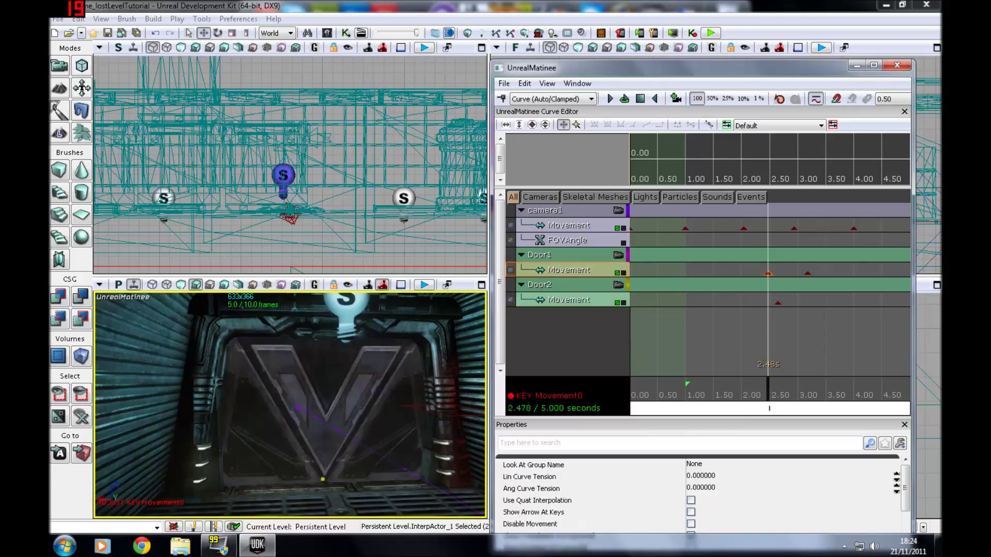
{"action": "left_click", "coordinate": [777, 304]}
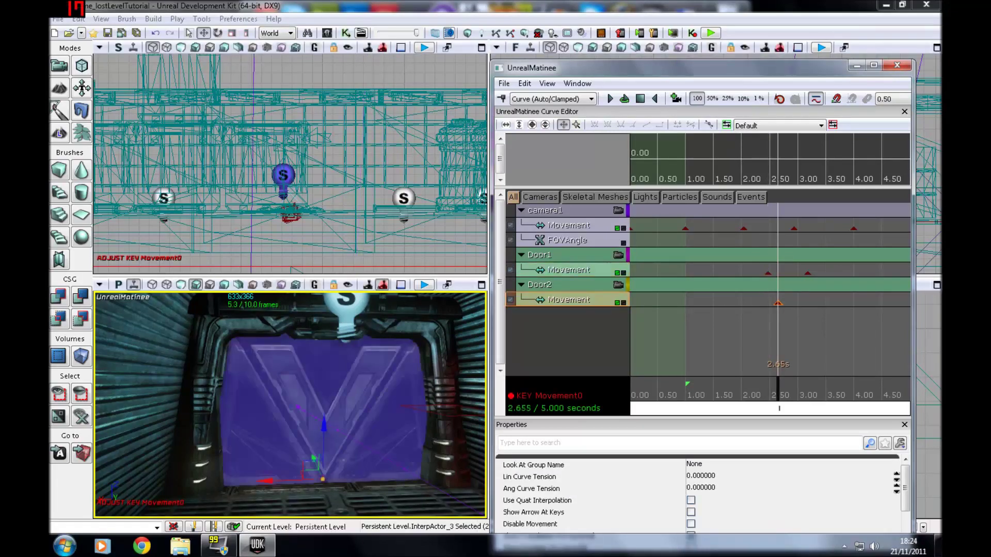
Step: Duplicate the Door2 key to about 3.33 s and raise the second door to its open position for that key
{"action": "left_click_drag", "start_coordinate": [777, 304], "coordinate": [807, 304], "text": "ctrl"}
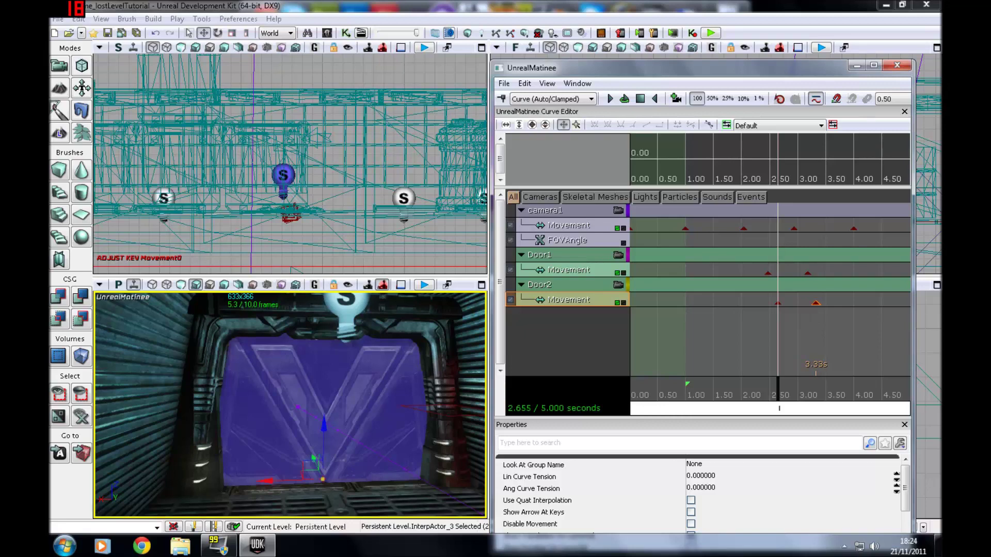
{"action": "left_click", "coordinate": [816, 303]}
{"action": "left_click_drag", "start_coordinate": [324, 429], "coordinate": [361, 304]}
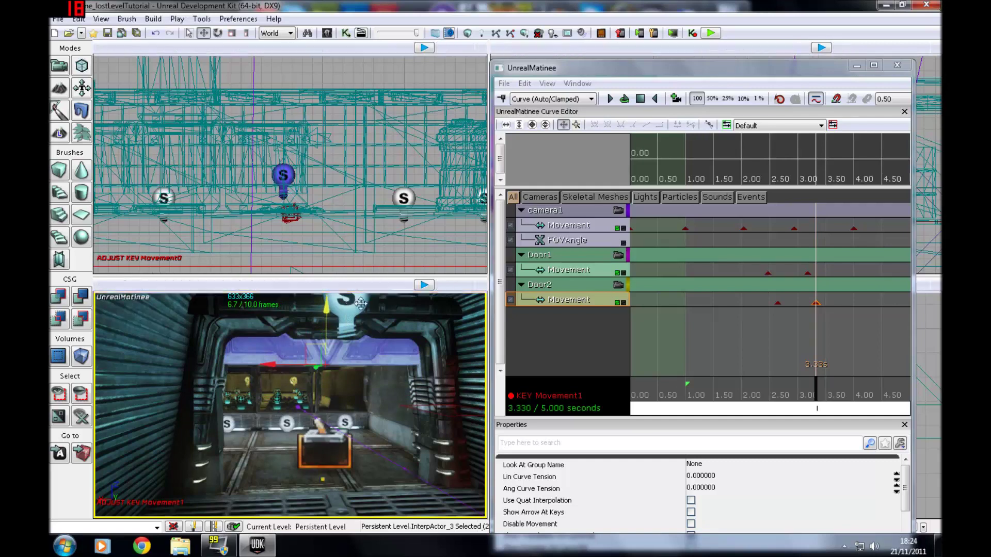
Step: Play the sequence from the start through the camera1 view to check both doors opening
{"action": "left_click", "coordinate": [612, 99]}
{"action": "left_click", "coordinate": [618, 212]}
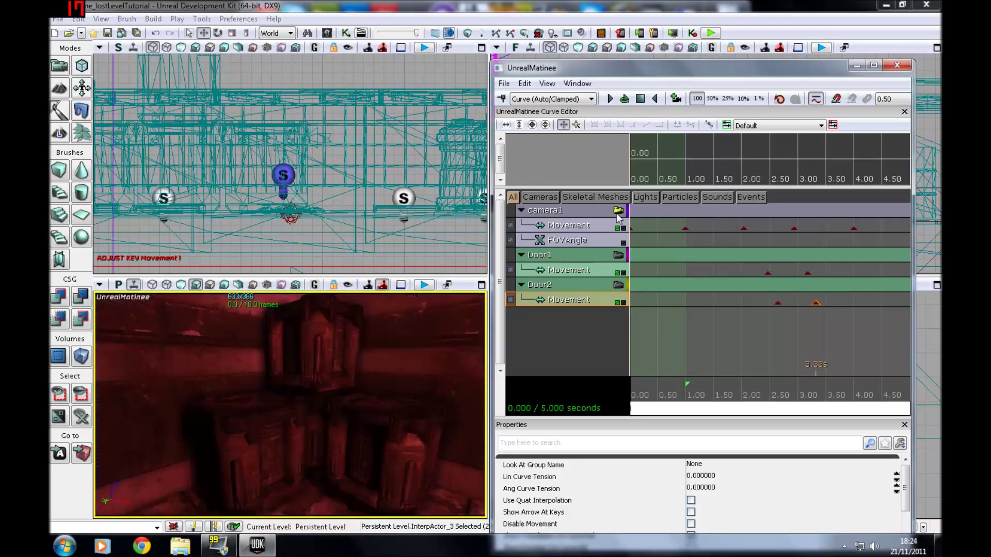
{"action": "left_click", "coordinate": [610, 99]}
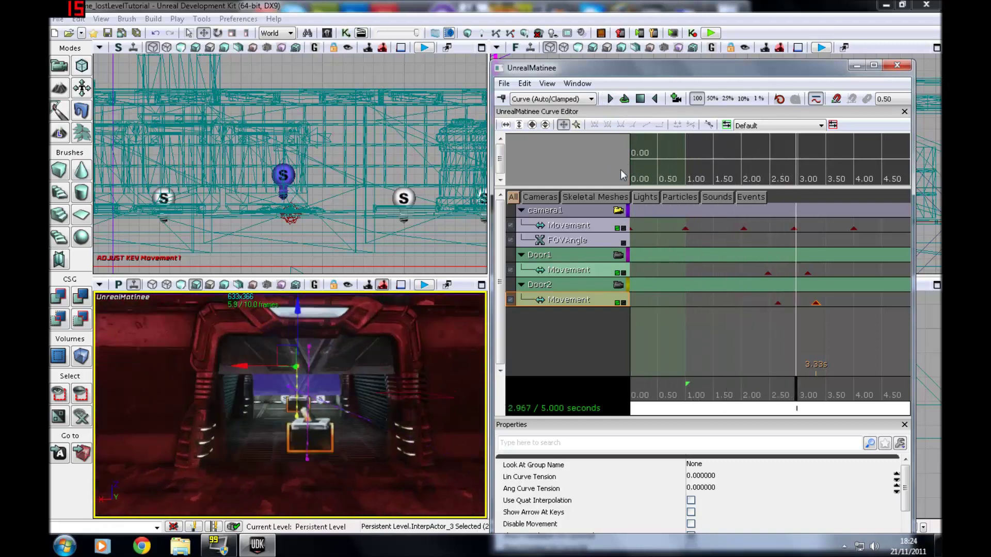
{"action": "left_click", "coordinate": [640, 98]}
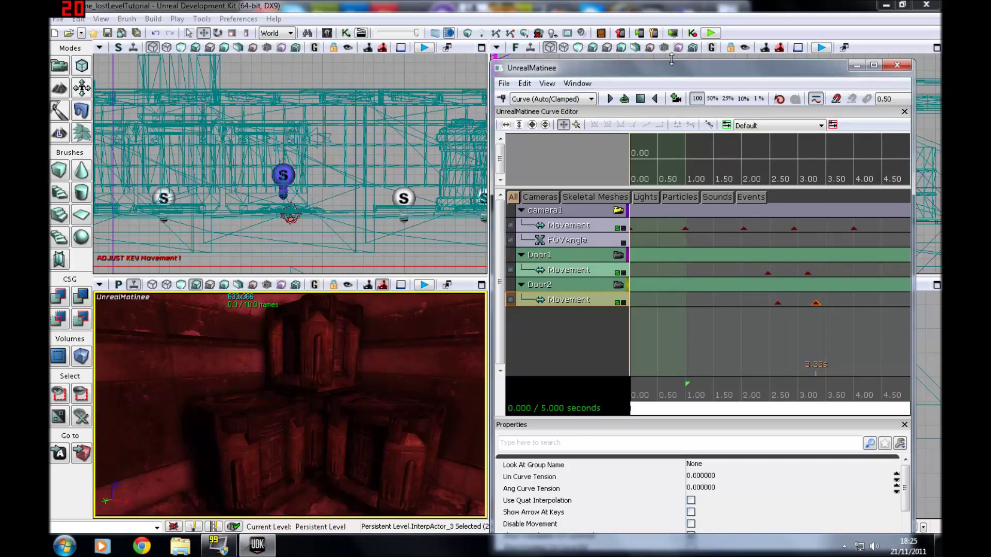
Step: Extend the Matinee sequence's length to about 11.78 seconds to make room for more camera movement
{"action": "left_click_drag", "start_coordinate": [280, 428], "coordinate": [580, 406]}
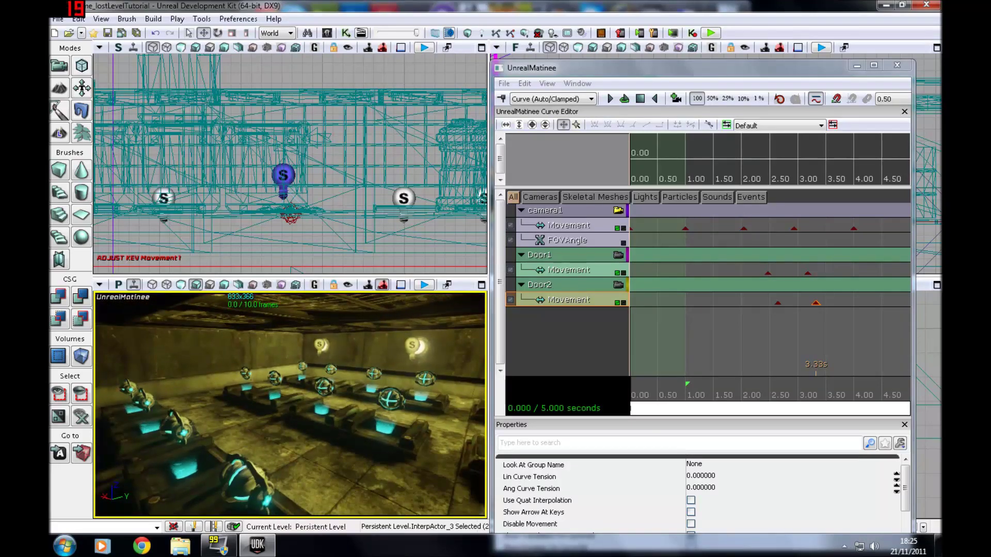
{"action": "left_click_drag", "start_coordinate": [290, 405], "coordinate": [403, 405]}
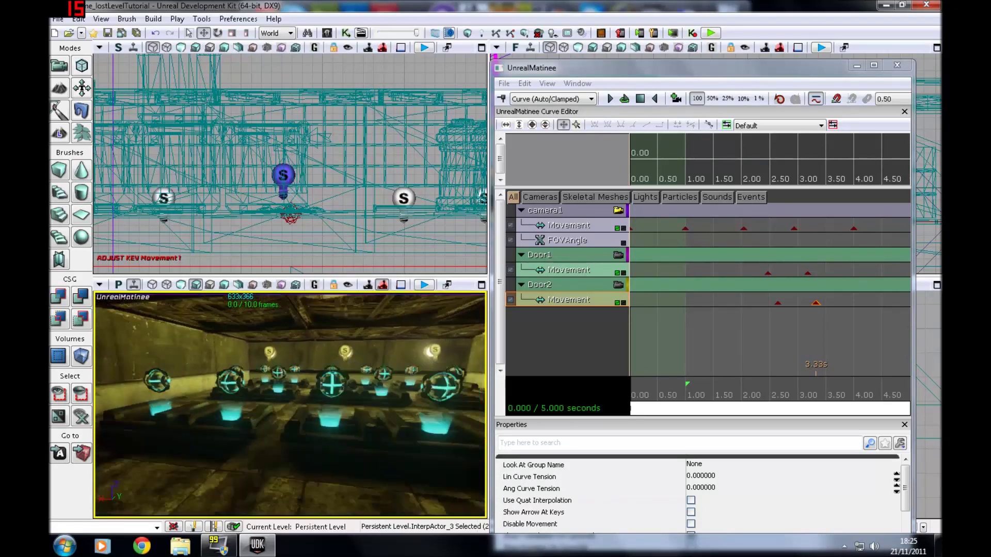
{"action": "mouse_move", "coordinate": [668, 411]}
{"action": "left_mouse_down"}
{"action": "mouse_move", "coordinate": [797, 408]}
{"action": "mouse_move", "coordinate": [909, 379]}
{"action": "left_mouse_up"}
{"action": "left_click_drag", "start_coordinate": [873, 411], "coordinate": [909, 410]}
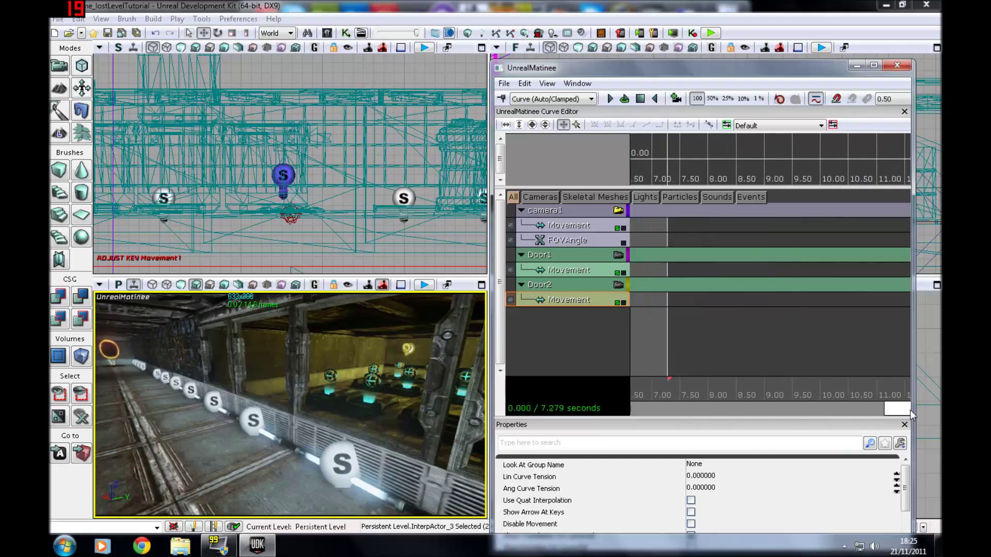
{"action": "left_click_drag", "start_coordinate": [804, 410], "coordinate": [738, 413]}
{"action": "mouse_move", "coordinate": [700, 381]}
{"action": "left_mouse_down"}
{"action": "mouse_move", "coordinate": [772, 379]}
{"action": "mouse_move", "coordinate": [662, 380]}
{"action": "mouse_move", "coordinate": [852, 379]}
{"action": "left_mouse_up"}
{"action": "left_click_drag", "start_coordinate": [824, 417], "coordinate": [940, 412]}
{"action": "left_click", "coordinate": [859, 414]}
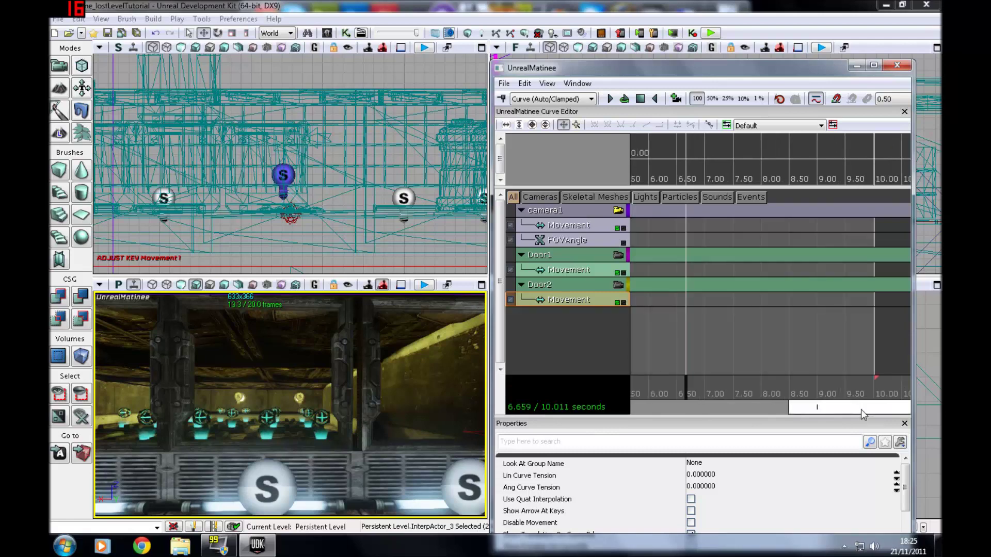
{"action": "left_click_drag", "start_coordinate": [870, 410], "coordinate": [910, 412]}
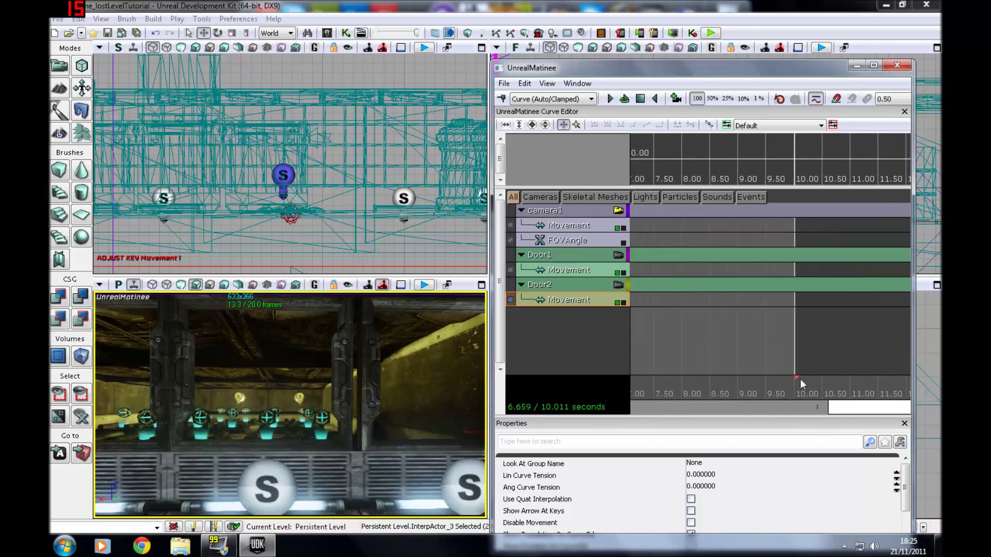
{"action": "mouse_move", "coordinate": [796, 379]}
{"action": "left_mouse_down"}
{"action": "mouse_move", "coordinate": [896, 380]}
{"action": "mouse_move", "coordinate": [763, 407]}
{"action": "left_mouse_up"}
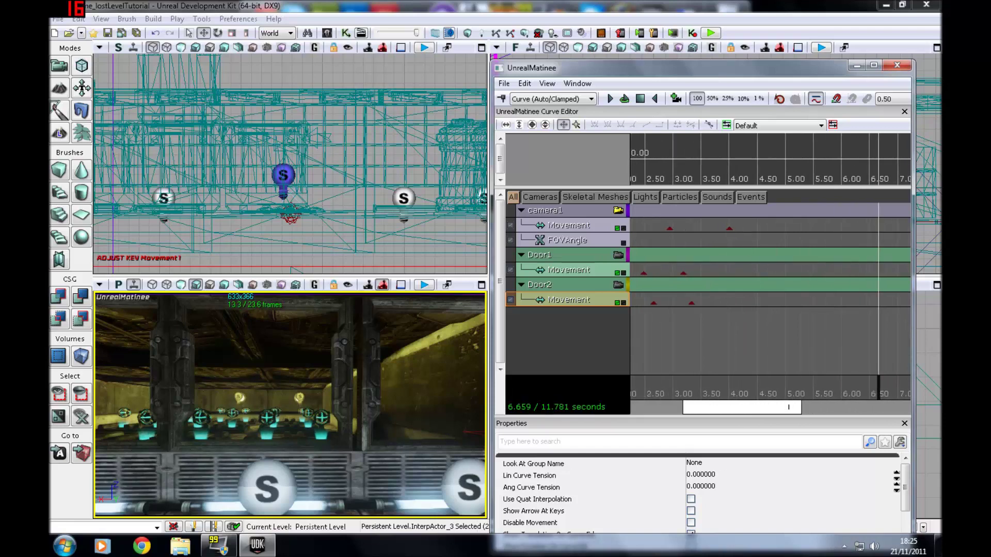
Step: Duplicate the camera1 key at 4.00 s to about 4.67 s and move the camera into the yellow room for that key
{"action": "left_click", "coordinate": [730, 228]}
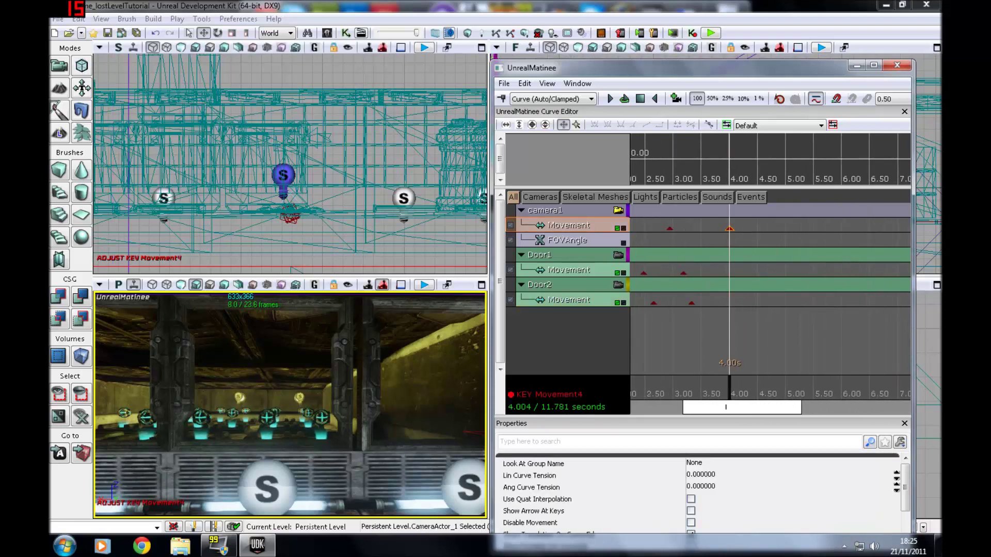
{"action": "left_click_drag", "start_coordinate": [729, 228], "coordinate": [747, 228], "text": "ctrl"}
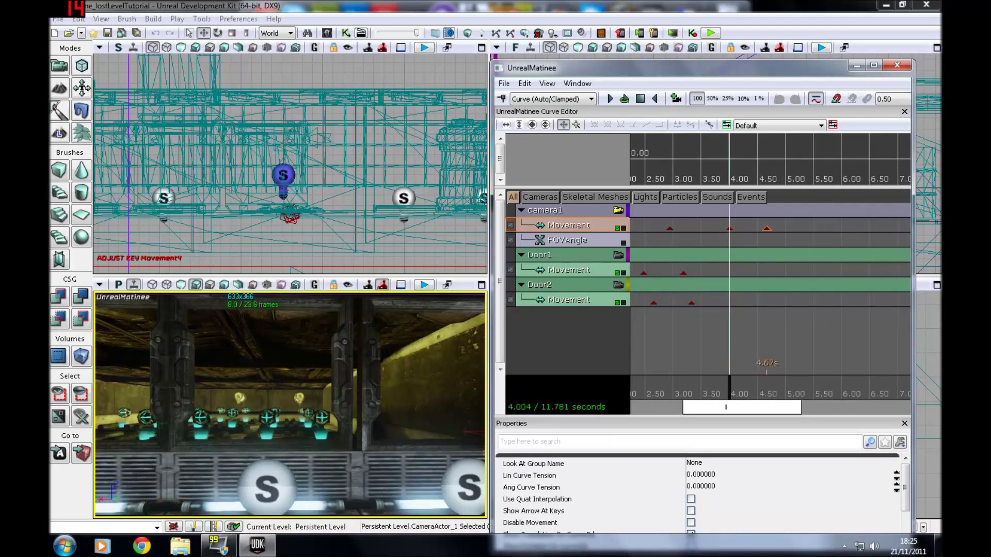
{"action": "left_click", "coordinate": [767, 228]}
{"action": "left_click_drag", "start_coordinate": [289, 413], "coordinate": [289, 346]}
{"action": "right_click_drag", "start_coordinate": [289, 405], "coordinate": [310, 423]}
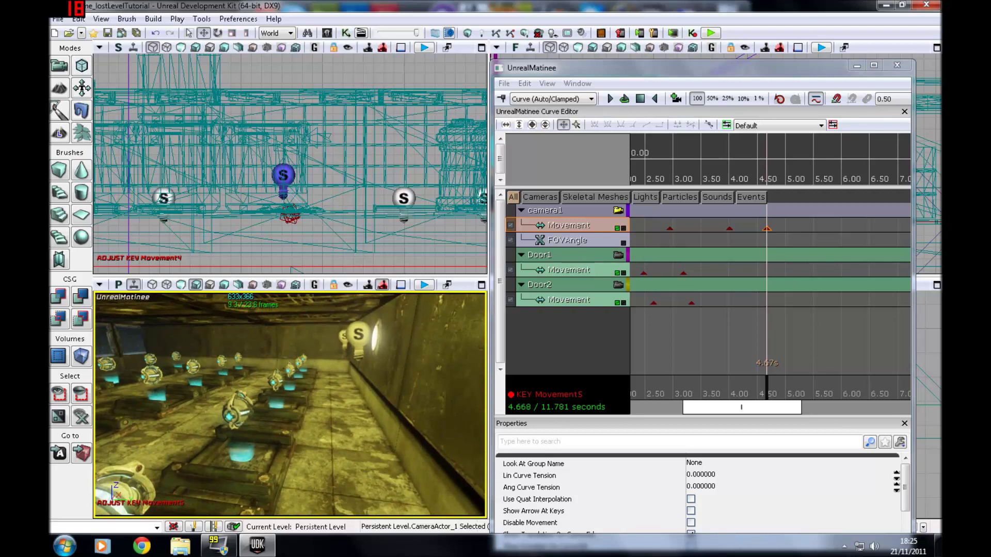
Step: Duplicate the 4.67 s camera1 key to about 5.20 s and turn the camera to a new view for that key
{"action": "left_click_drag", "start_coordinate": [767, 228], "coordinate": [767, 228], "text": "ctrl"}
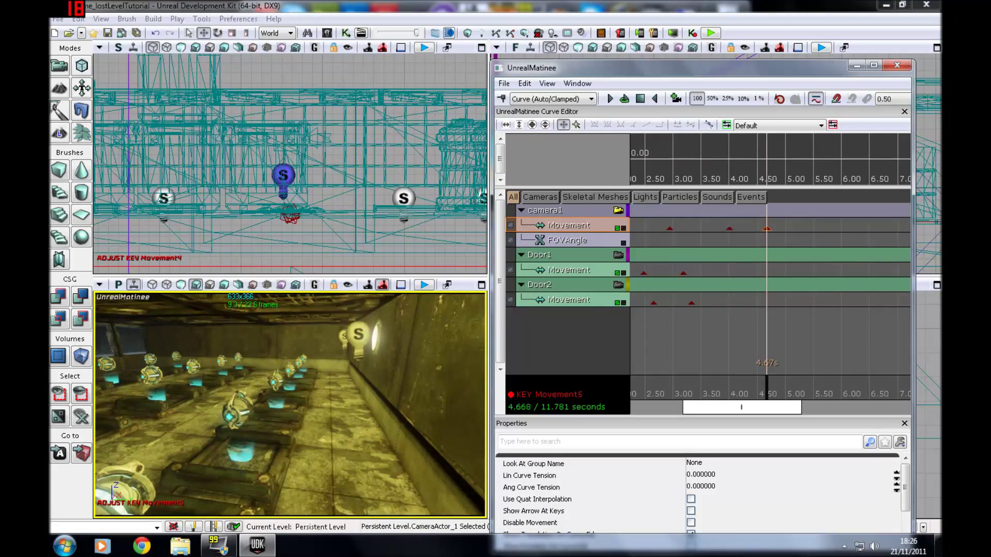
{"action": "left_click_drag", "start_coordinate": [767, 228], "coordinate": [795, 228], "text": "ctrl"}
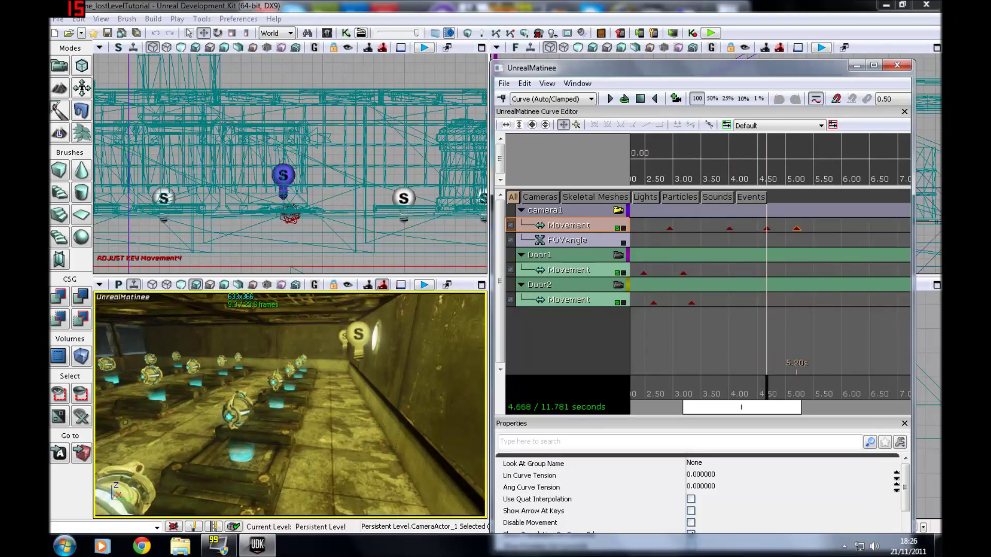
{"action": "left_click", "coordinate": [796, 228]}
{"action": "right_click_drag", "start_coordinate": [290, 405], "coordinate": [178, 375]}
Step: Play the extended sequence from the start to check the new yellow-room camera keys
{"action": "left_click", "coordinate": [639, 97]}
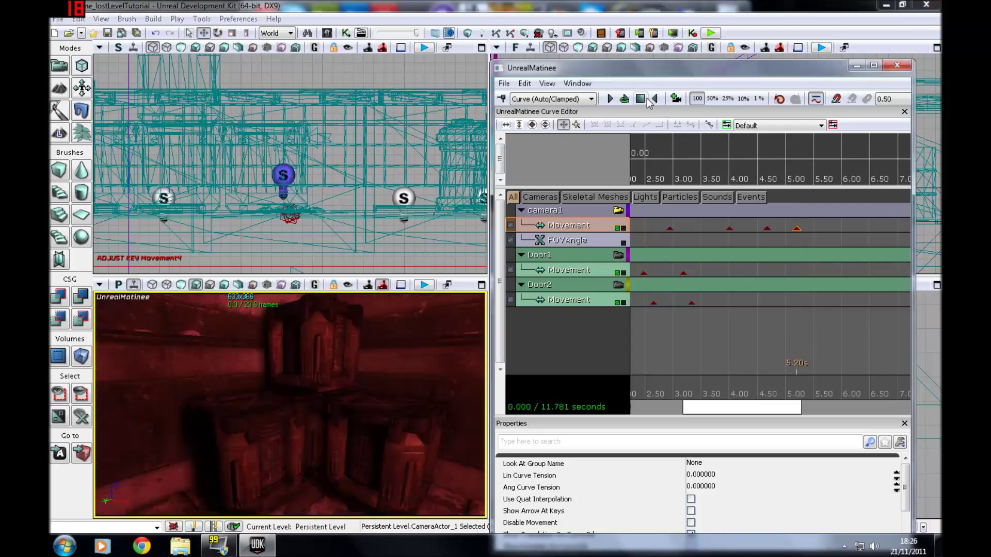
{"action": "left_click", "coordinate": [611, 100]}
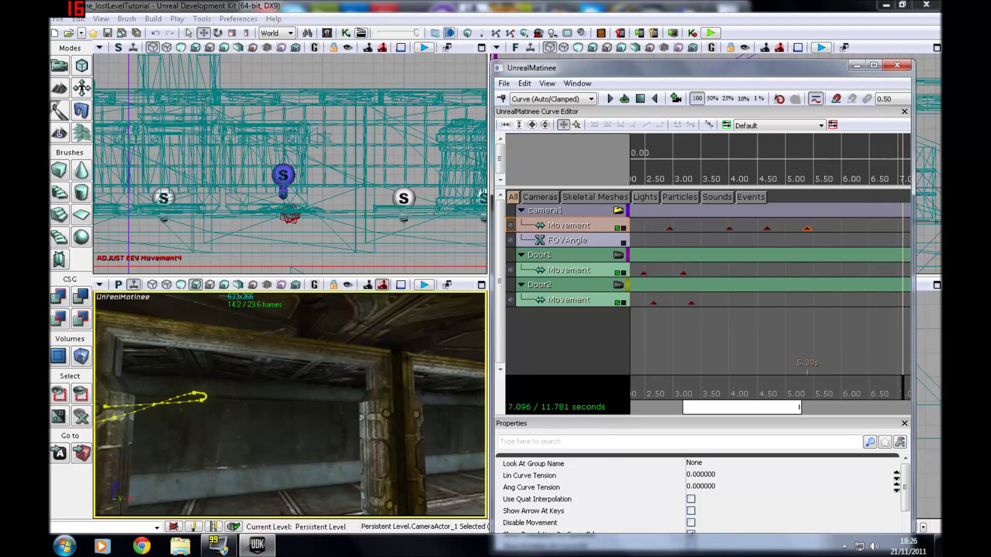
Step: Add a camera1 movement key, shift it to about 6.20 s, and move the camera to face the glowing orange portal
{"action": "key", "text": "Return"}
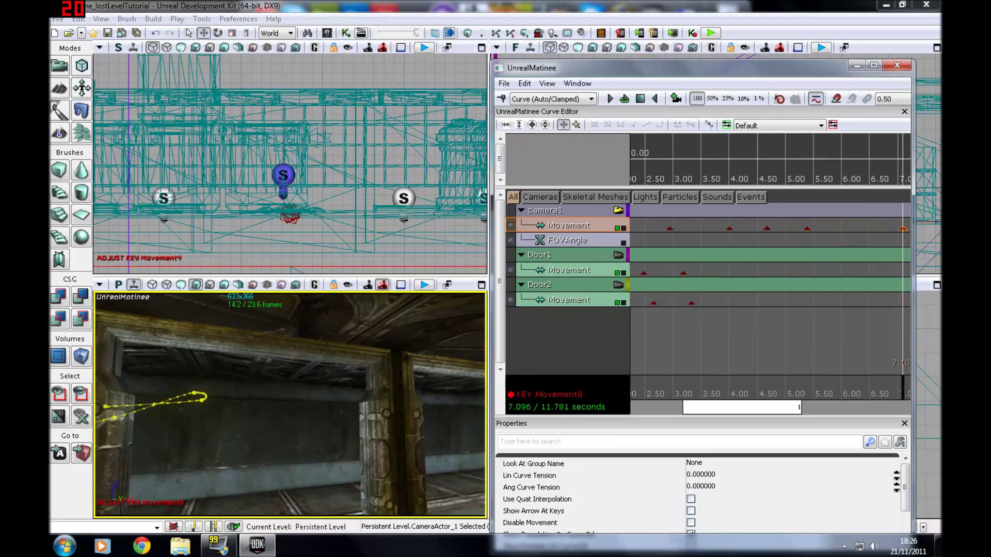
{"action": "left_click_drag", "start_coordinate": [902, 228], "coordinate": [884, 228], "text": "ctrl"}
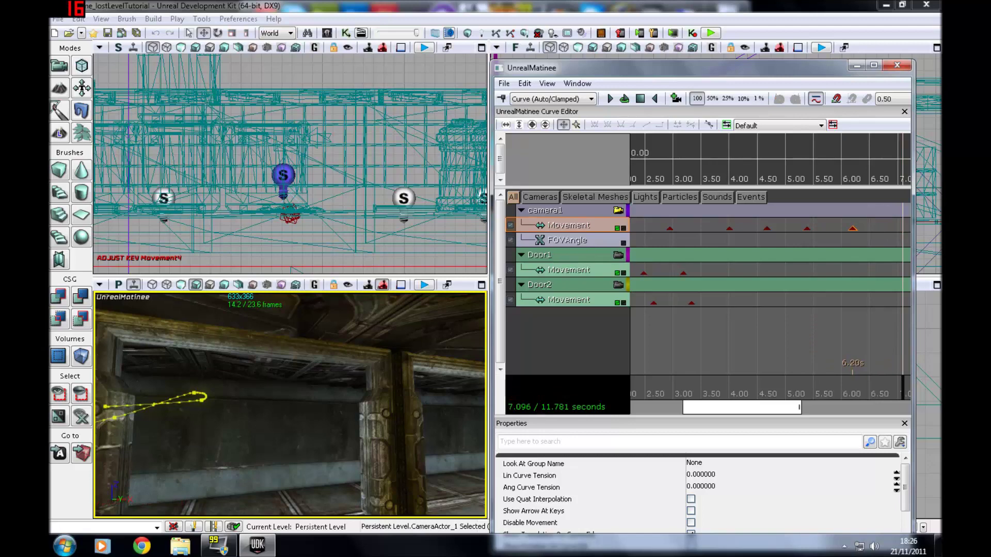
{"action": "left_click", "coordinate": [852, 228]}
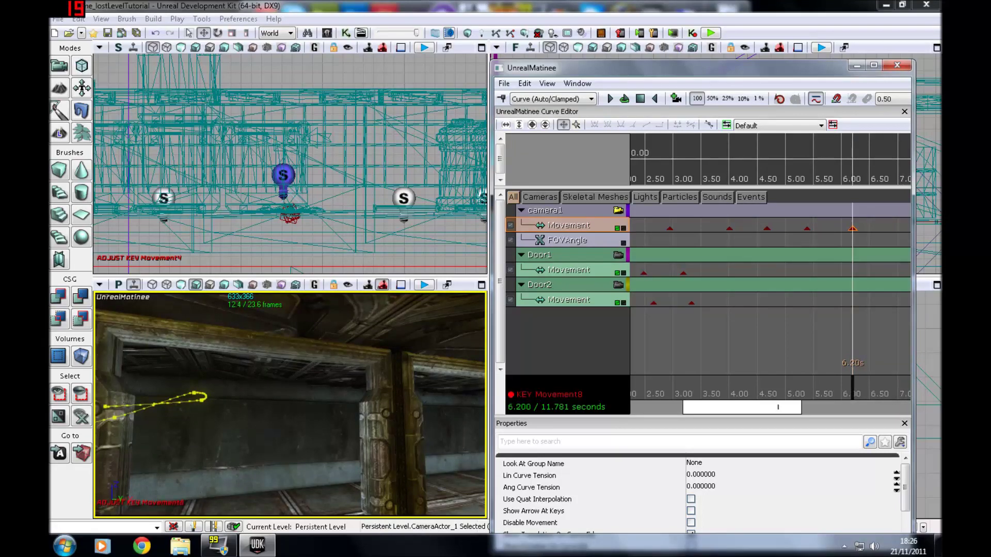
{"action": "left_click_drag", "start_coordinate": [290, 405], "coordinate": [335, 302]}
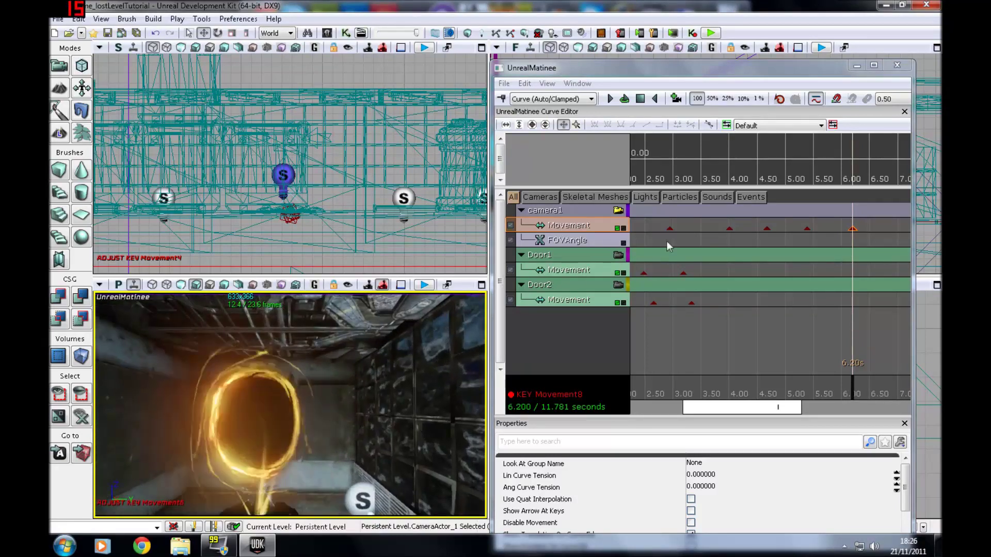
Step: Duplicate the 6.20 s camera1 key to about 6.95 s and move the camera out over the blue area, looking back at the portal
{"action": "left_click", "coordinate": [853, 229]}
{"action": "key", "text": "ctrl+w"}
{"action": "left_click_drag", "start_coordinate": [873, 228], "coordinate": [911, 229], "text": "ctrl"}
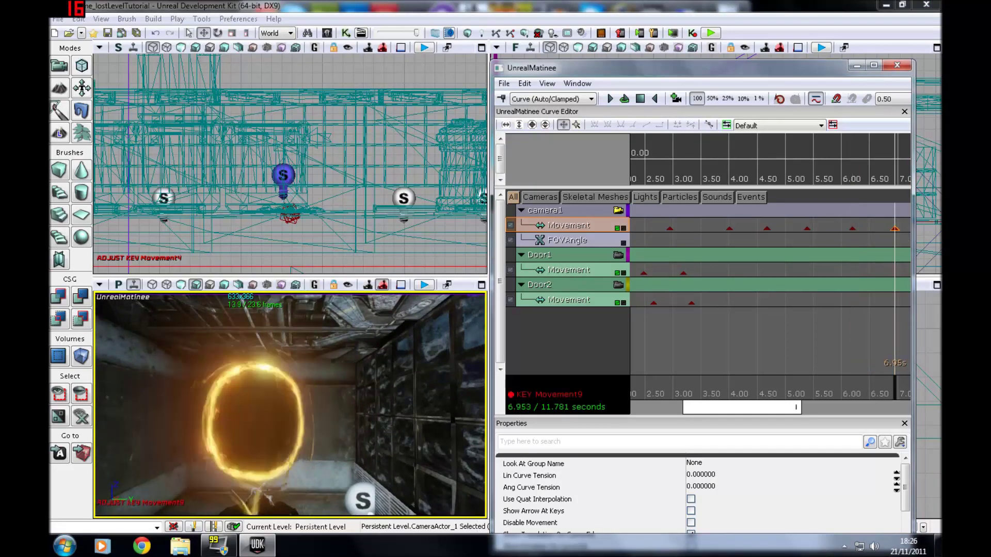
{"action": "right_click_drag", "start_coordinate": [289, 406], "coordinate": [454, 410]}
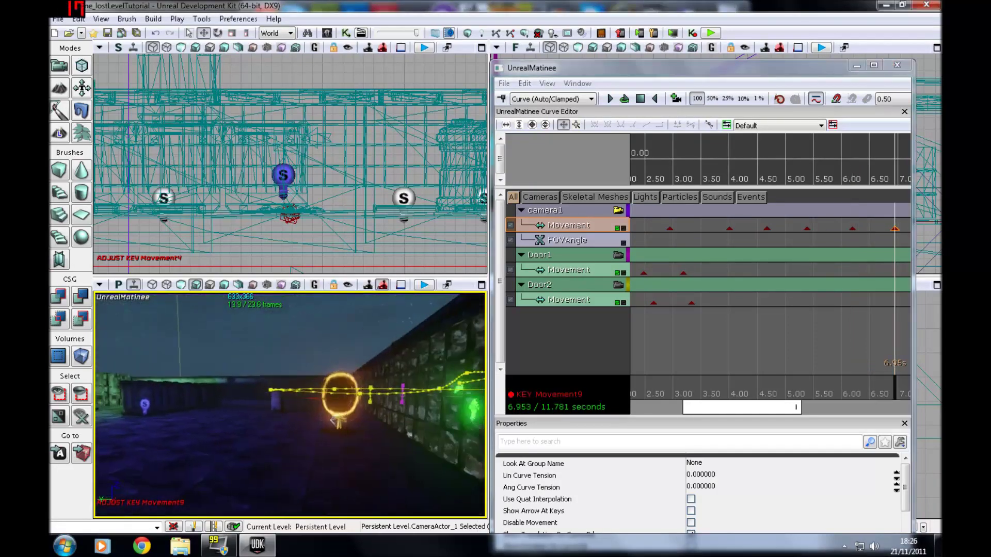
{"action": "left_click_drag", "start_coordinate": [333, 423], "coordinate": [341, 439]}
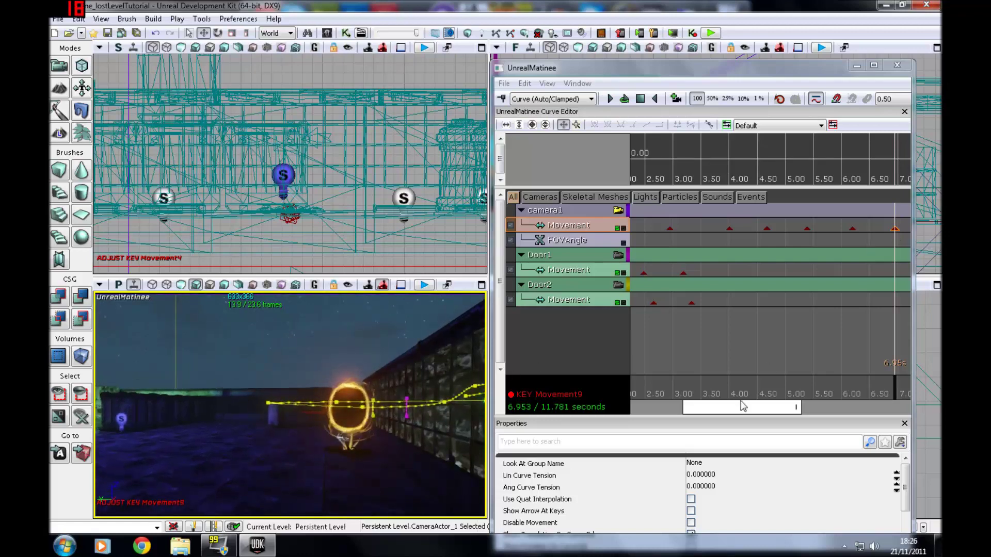
Step: Duplicate the 6.95 s camera1 key to about 7.70 s and turn the camera across the blue area towards the dark crates
{"action": "left_click_drag", "start_coordinate": [743, 406], "coordinate": [809, 371]}
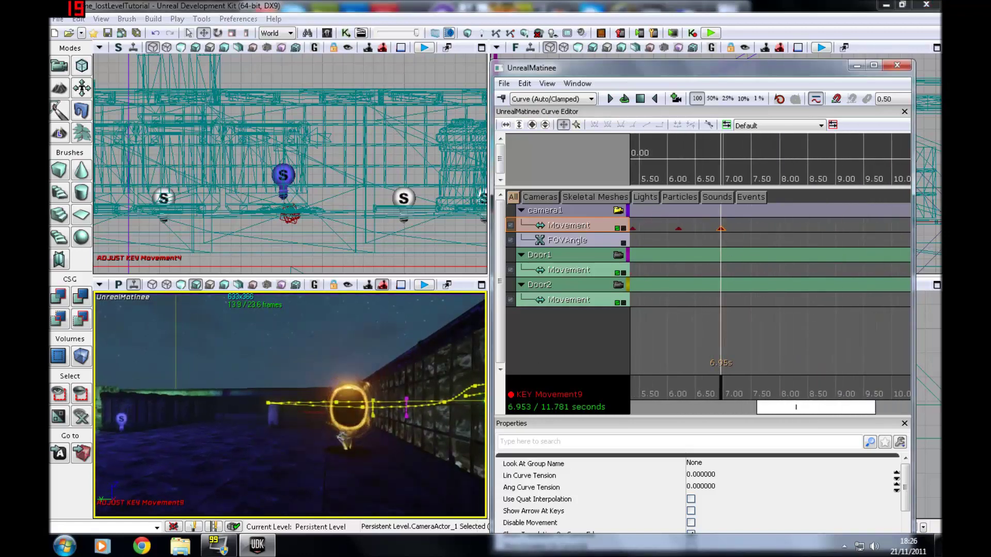
{"action": "left_click_drag", "start_coordinate": [721, 229], "coordinate": [736, 228], "text": "ctrl"}
{"action": "left_click", "coordinate": [764, 231]}
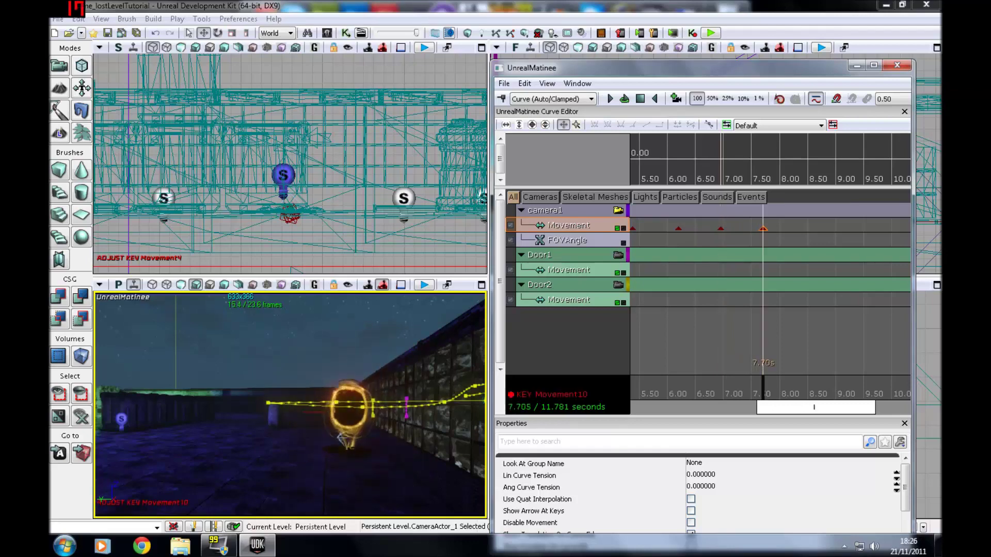
{"action": "left_click_drag", "start_coordinate": [335, 425], "coordinate": [227, 387]}
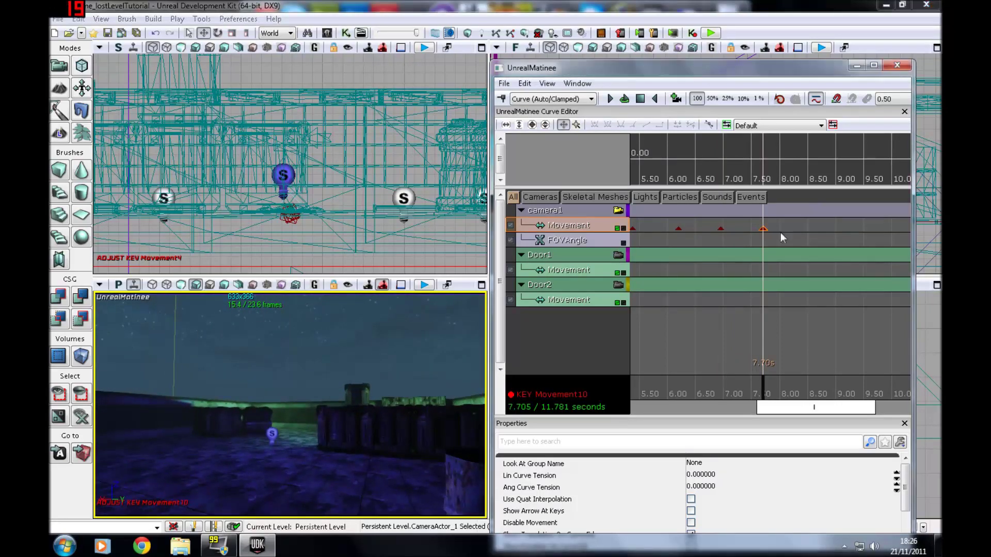
Step: Duplicate the 7.70 s camera1 key to about 8.46 s and move the camera into the green area facing the stacked crates
{"action": "key", "text": "ctrl+w"}
{"action": "left_click_drag", "start_coordinate": [762, 231], "coordinate": [817, 238], "text": "ctrl"}
{"action": "left_click", "coordinate": [805, 228]}
{"action": "mouse_move", "coordinate": [310, 433]}
{"action": "left_mouse_down"}
{"action": "mouse_move", "coordinate": [286, 387]}
{"action": "mouse_move", "coordinate": [264, 369]}
{"action": "mouse_move", "coordinate": [263, 392]}
{"action": "left_mouse_up"}
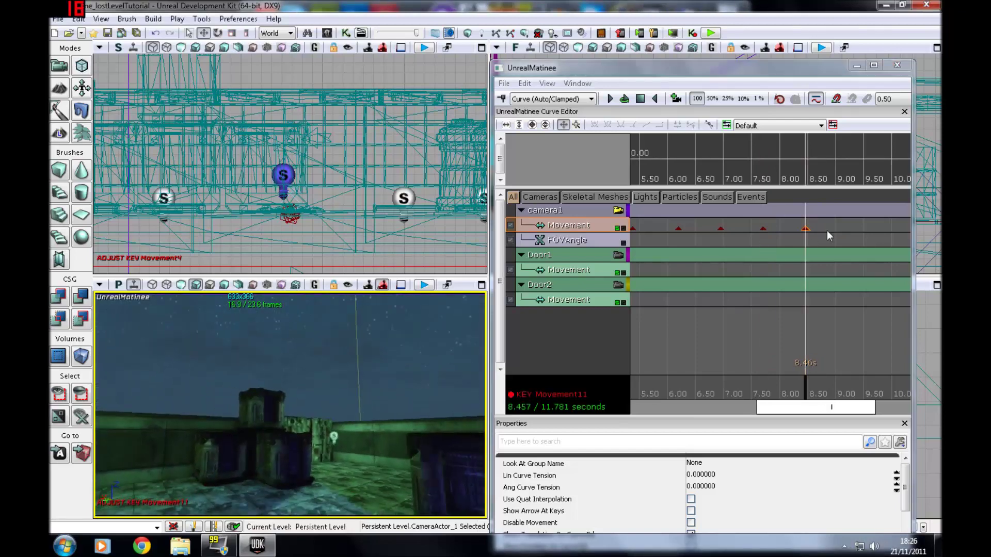
Step: Duplicate the 8.46 s camera1 key to about 9.21 s and move the camera to face the large green-lit double door
{"action": "left_click_drag", "start_coordinate": [813, 229], "coordinate": [847, 229], "text": "alt"}
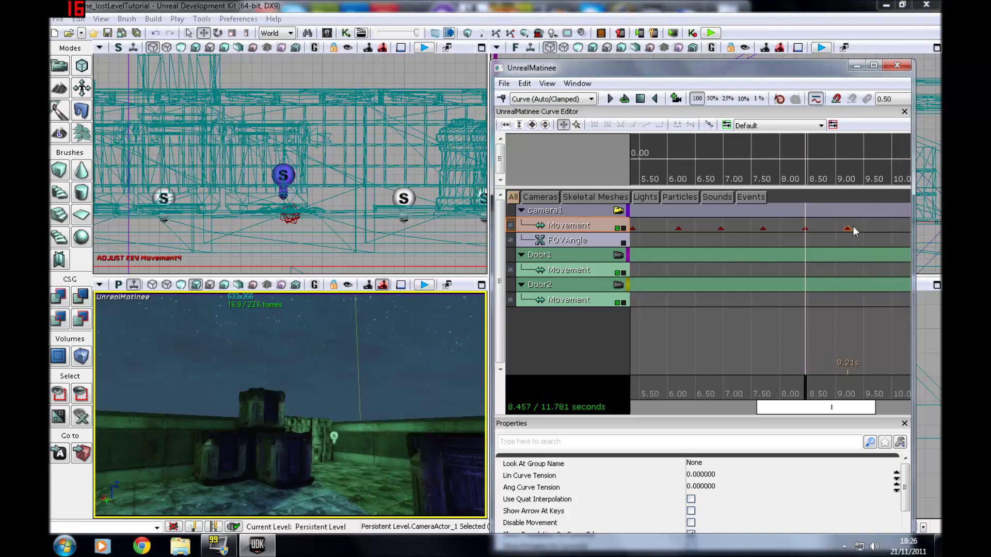
{"action": "left_click", "coordinate": [848, 229]}
{"action": "mouse_move", "coordinate": [310, 434]}
{"action": "left_mouse_down"}
{"action": "mouse_move", "coordinate": [294, 372]}
{"action": "mouse_move", "coordinate": [333, 330]}
{"action": "mouse_move", "coordinate": [323, 313]}
{"action": "left_mouse_up"}
{"action": "middle_click_drag", "start_coordinate": [322, 361], "coordinate": [356, 361]}
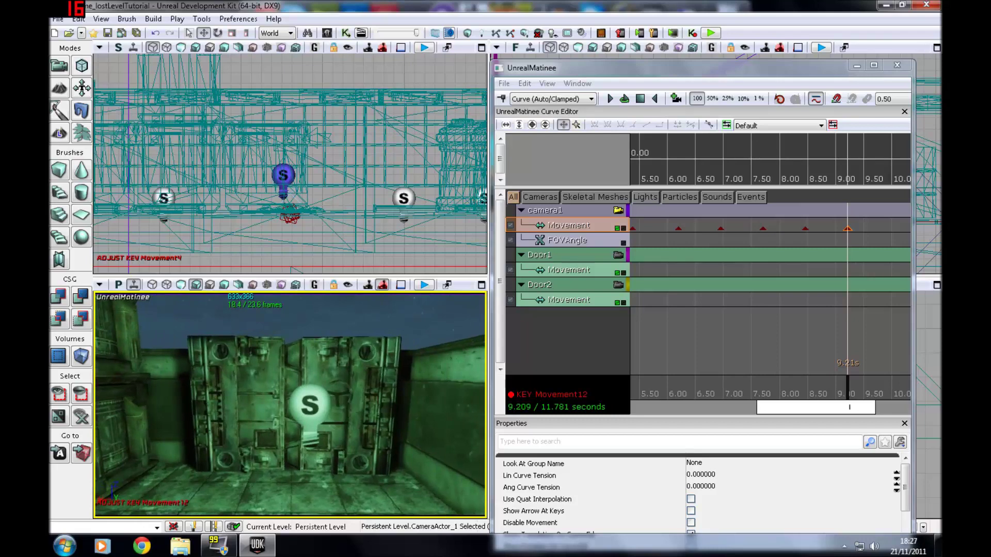
Step: Duplicate the 9.21 s camera1 key to about 9.81 s and turn the camera back across the green area towards the crates
{"action": "left_click_drag", "start_coordinate": [849, 228], "coordinate": [871, 228], "text": "ctrl"}
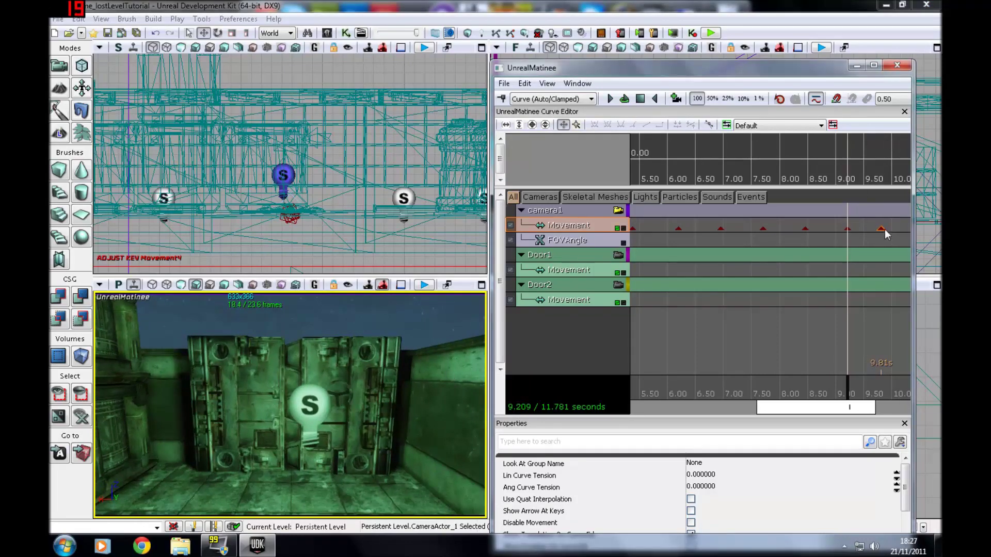
{"action": "left_click", "coordinate": [884, 230]}
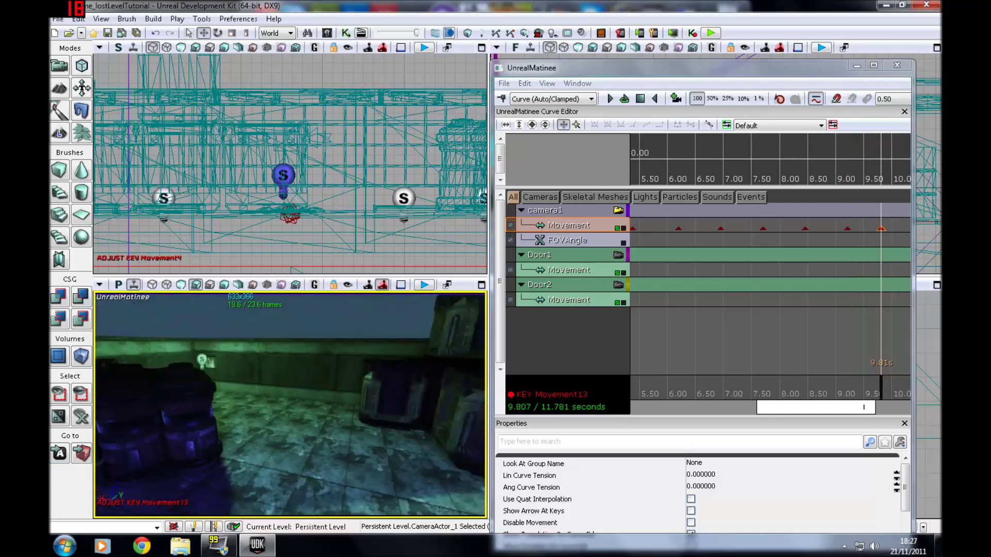
{"action": "right_click_drag", "start_coordinate": [289, 405], "coordinate": [332, 395]}
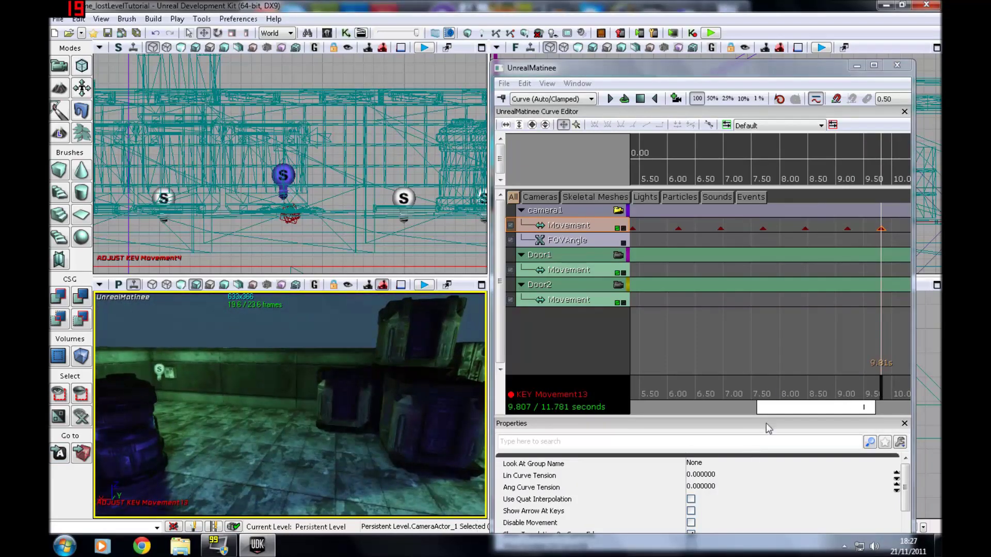
Step: Duplicate the 9.81 s camera1 key to about 10.47 s and move the camera up to the control box on the green wall
{"action": "left_click_drag", "start_coordinate": [791, 408], "coordinate": [849, 408]}
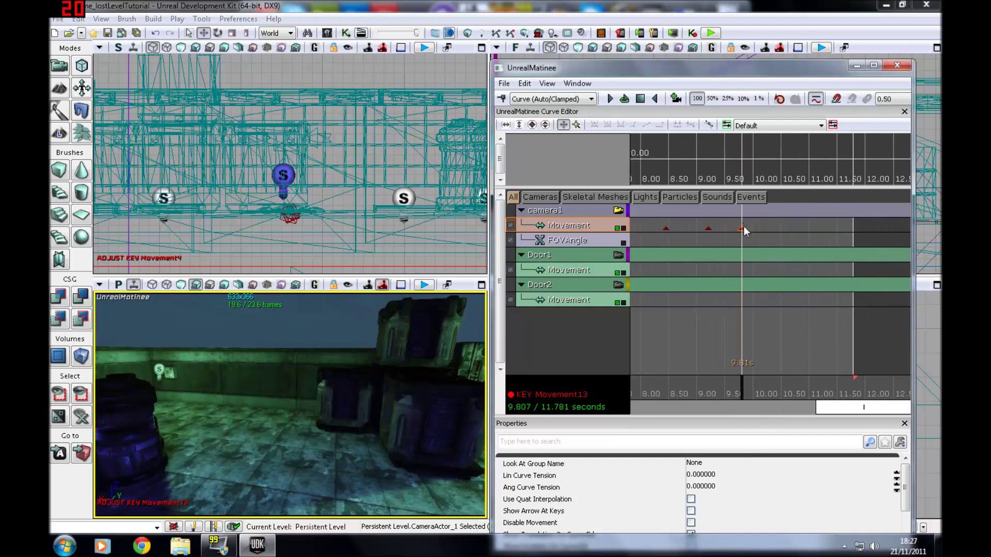
{"action": "left_click_drag", "start_coordinate": [744, 226], "coordinate": [747, 226], "text": "ctrl"}
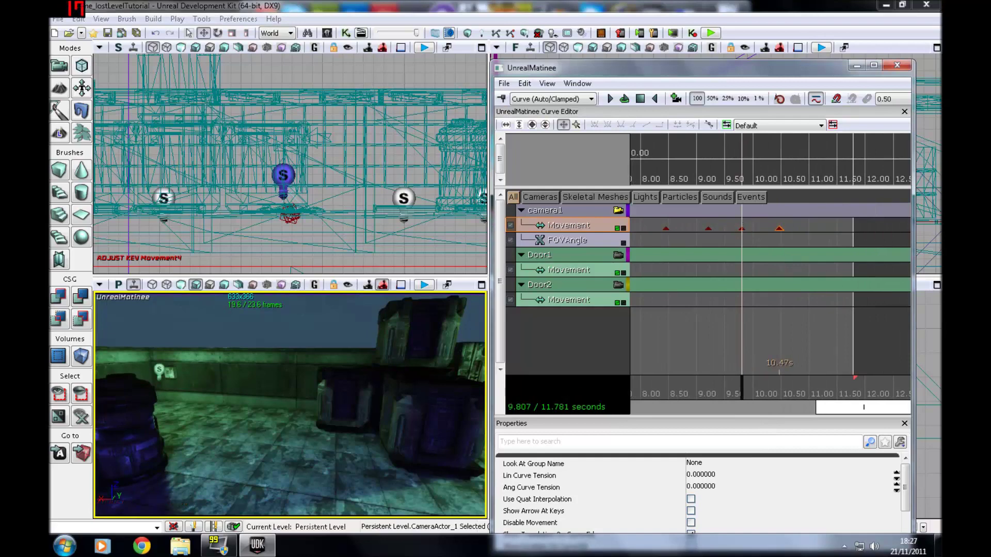
{"action": "left_click", "coordinate": [779, 227]}
{"action": "right_click_drag", "start_coordinate": [289, 405], "coordinate": [333, 387]}
{"action": "key", "text": "w"}
{"action": "key", "text": "w"}
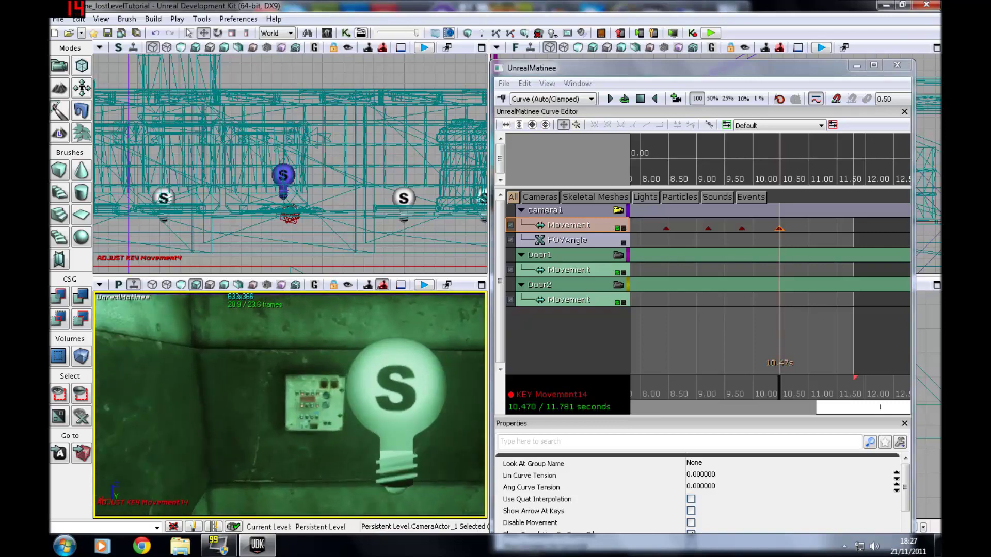
Step: Play the Matinee sequence from the start to check the portal, blue-area and green-area camera keys
{"action": "left_click", "coordinate": [640, 98]}
{"action": "left_click", "coordinate": [610, 99]}
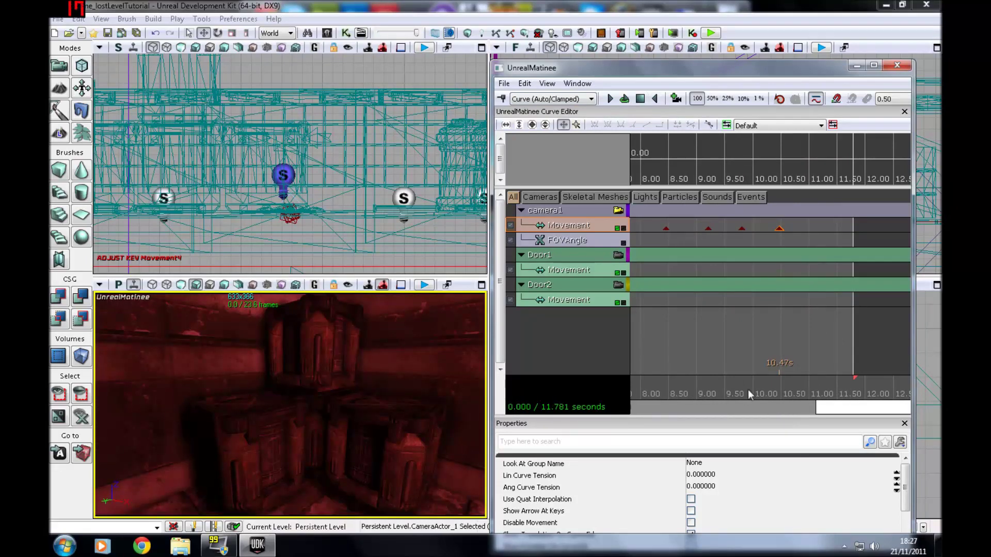
Step: Duplicate the 10.47 s camera1 key to about 11.21 s and pull the camera back to view the blue area and portal over the crates
{"action": "left_click", "coordinate": [779, 228]}
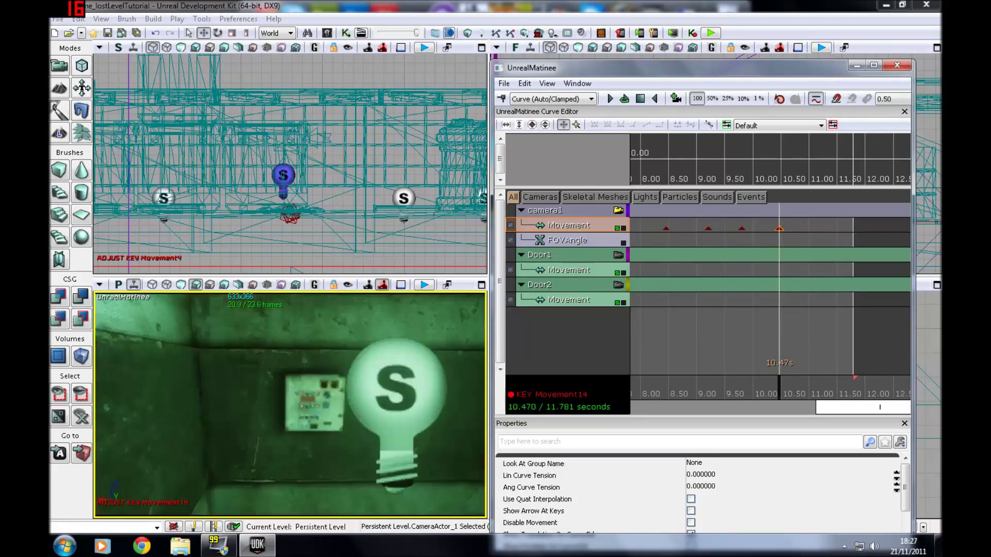
{"action": "left_click_drag", "start_coordinate": [779, 228], "coordinate": [798, 229], "text": "ctrl"}
{"action": "left_click", "coordinate": [781, 228]}
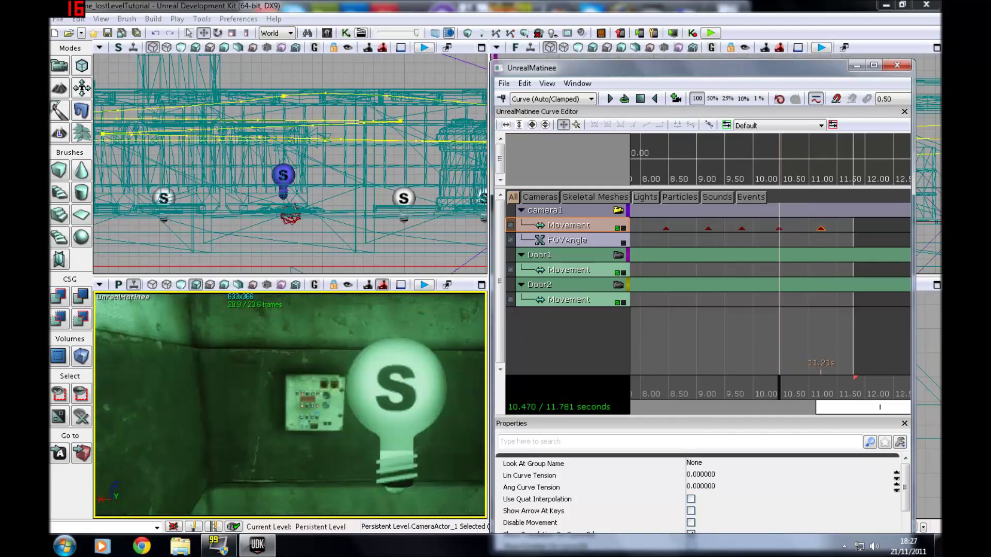
{"action": "left_click", "coordinate": [821, 228]}
{"action": "left_click_drag", "start_coordinate": [290, 405], "coordinate": [382, 439]}
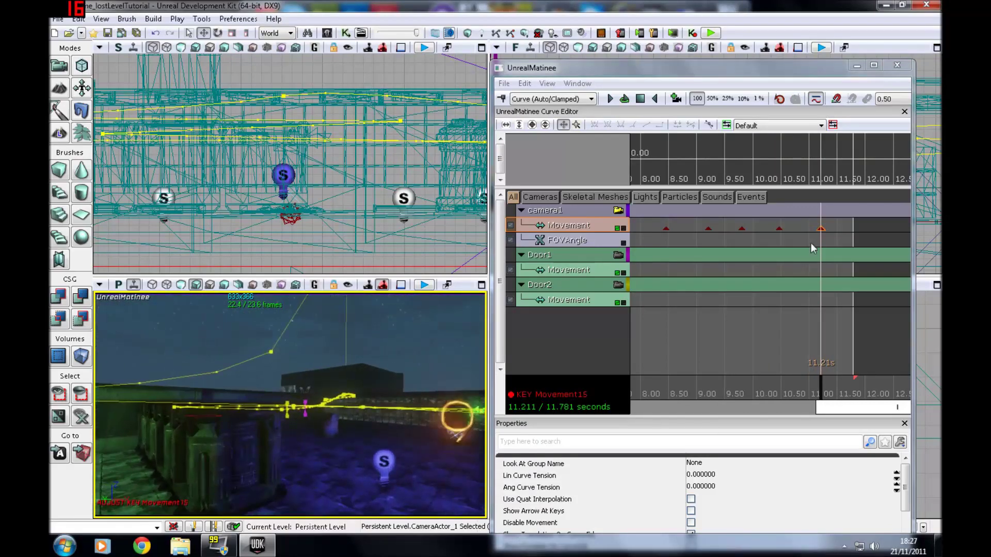
Step: Duplicate the 11.21 s camera1 key to about 12.15 s and move the camera into the long metal corridor
{"action": "left_click", "coordinate": [820, 228]}
{"action": "key", "text": "ctrl+w"}
{"action": "left_click_drag", "start_coordinate": [826, 230], "coordinate": [874, 229], "text": "ctrl"}
{"action": "left_click", "coordinate": [873, 229]}
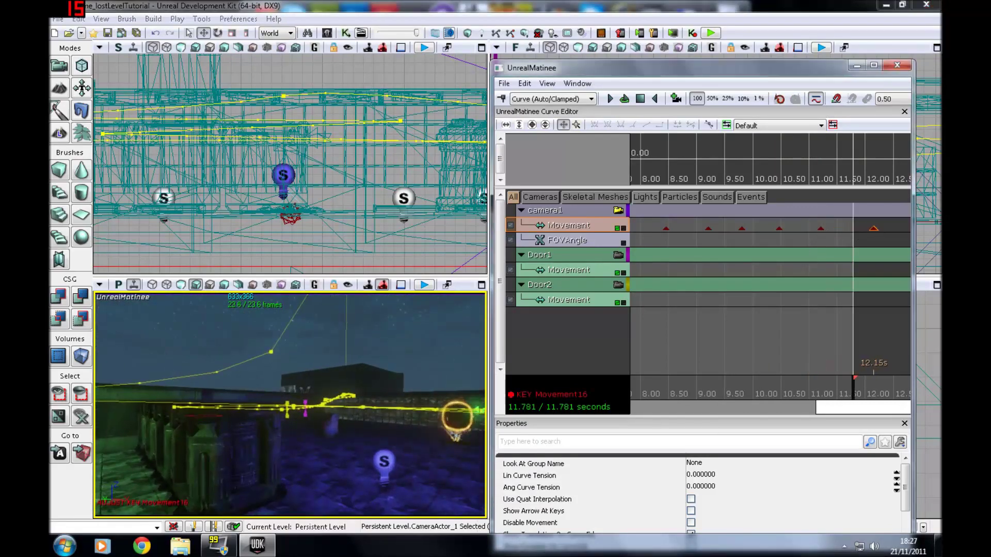
{"action": "left_click_drag", "start_coordinate": [362, 362], "coordinate": [356, 295]}
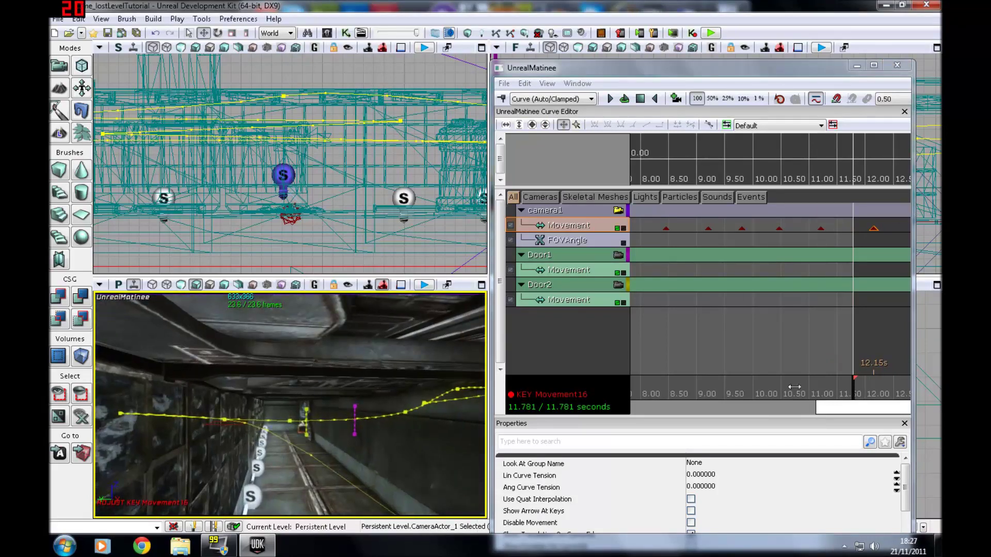
Step: Add a camera1 key at about 11.78 s and shift it to about 12.81 s
{"action": "key", "text": "Return"}
{"action": "left_click_drag", "start_coordinate": [829, 406], "coordinate": [889, 405]}
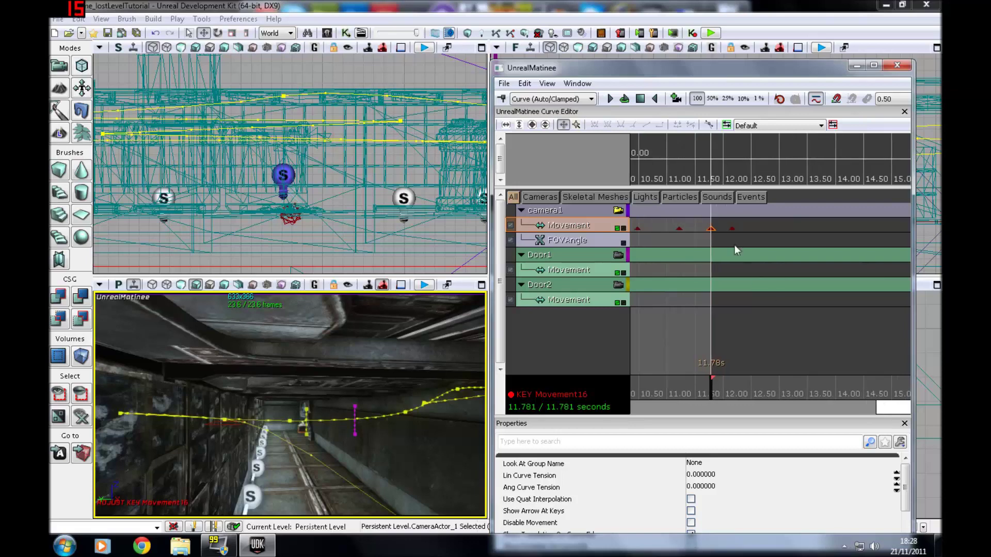
{"action": "left_click", "coordinate": [732, 229]}
{"action": "left_click_drag", "start_coordinate": [712, 228], "coordinate": [757, 228], "text": "ctrl"}
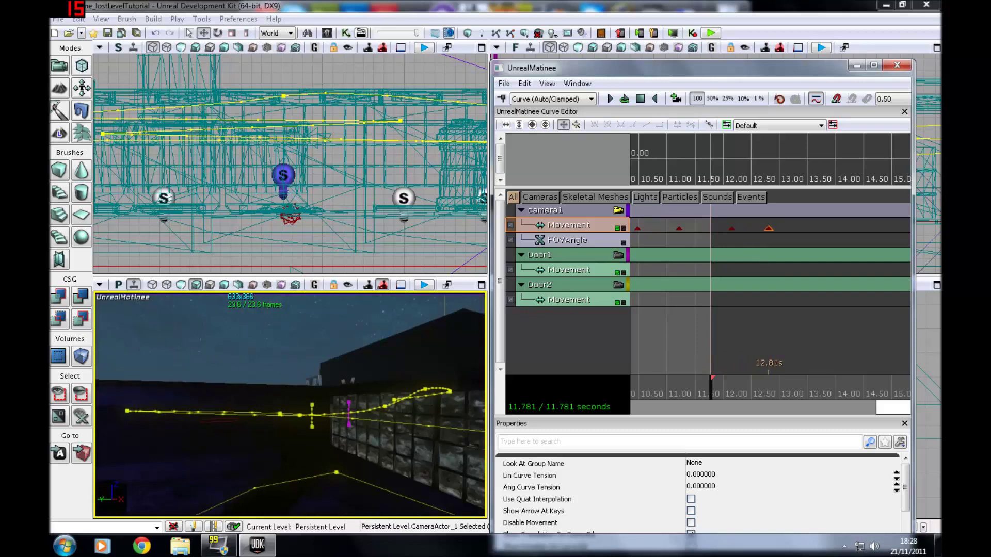
Step: Move the camera further along the corridor beside the yellow room and add another camera1 key at about 11.81 s
{"action": "left_click", "coordinate": [769, 228]}
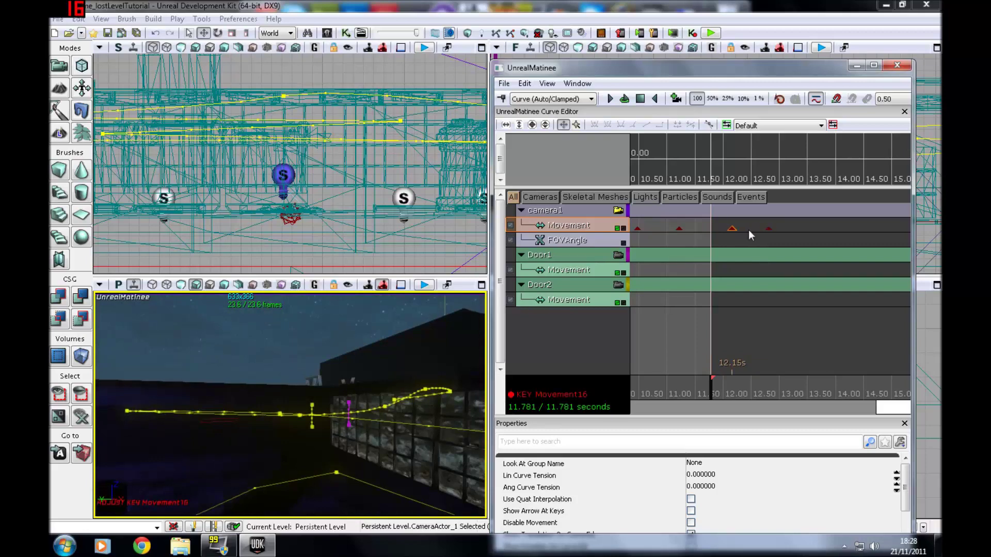
{"action": "left_click_drag", "start_coordinate": [290, 405], "coordinate": [290, 335]}
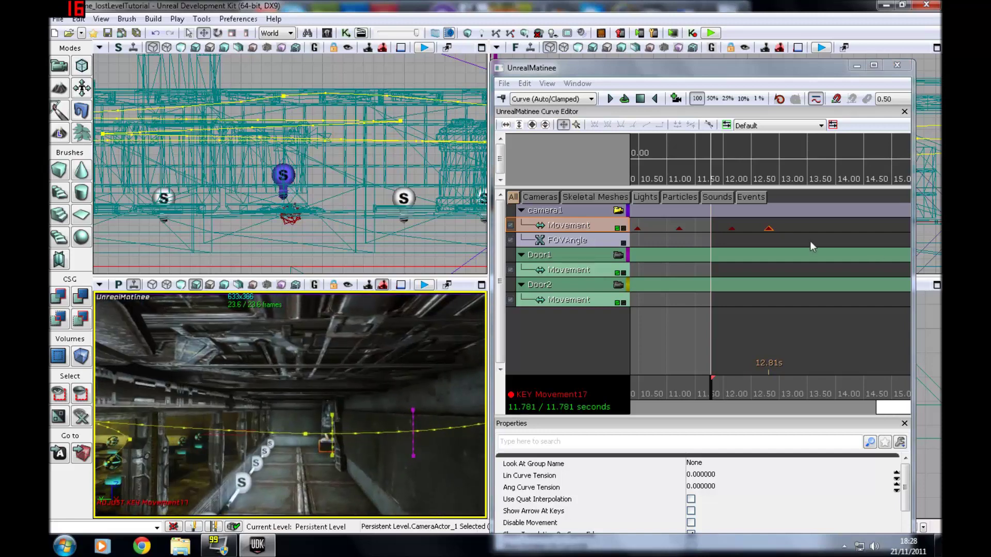
{"action": "left_click", "coordinate": [769, 228]}
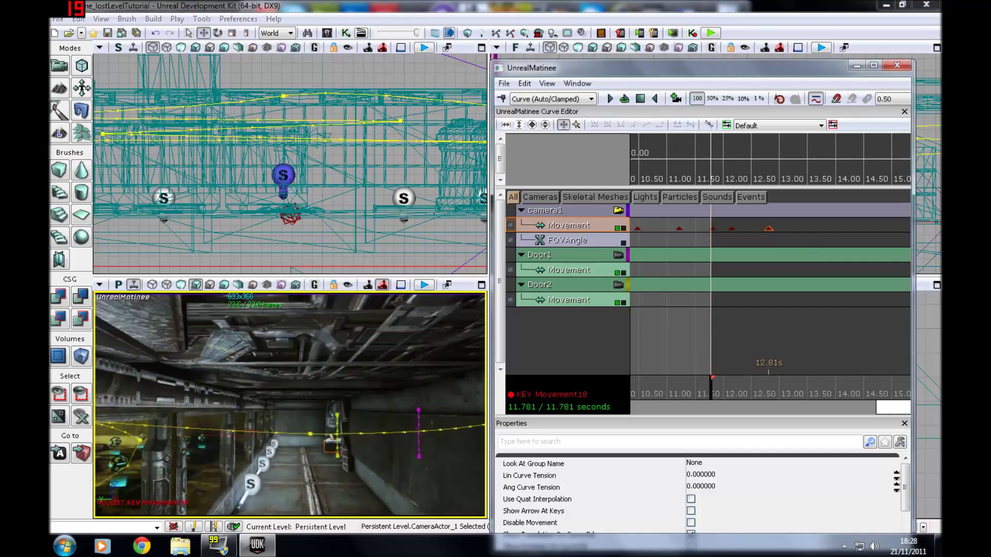
{"action": "left_click", "coordinate": [713, 228]}
{"action": "left_click", "coordinate": [732, 228], "text": "ctrl"}
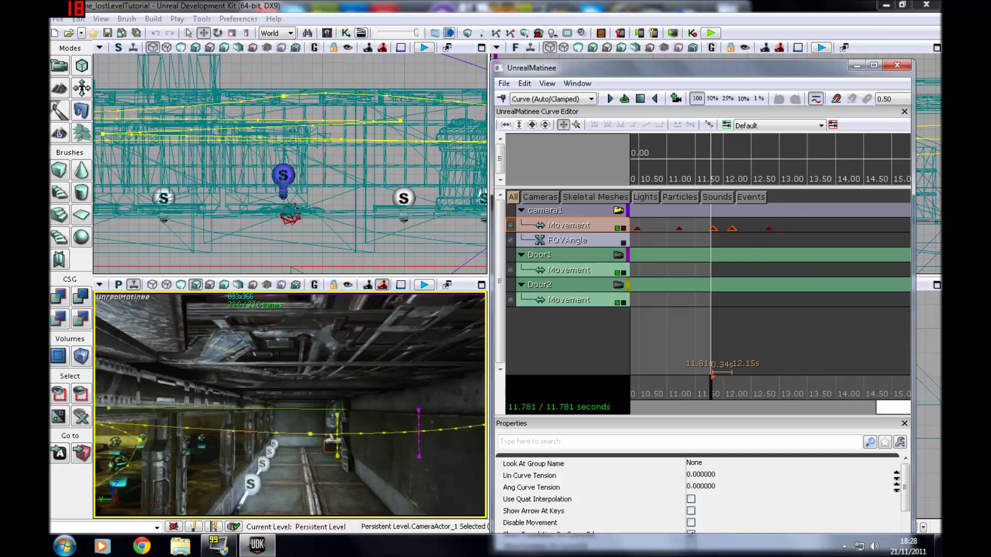
{"action": "left_click_drag", "start_coordinate": [732, 228], "coordinate": [747, 228], "text": "ctrl"}
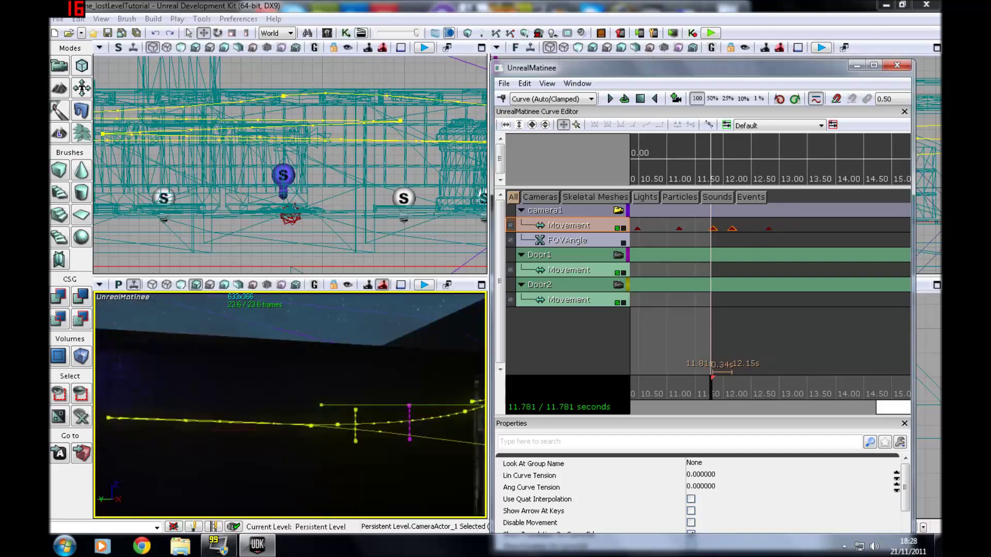
{"action": "key", "text": "ctrl+z"}
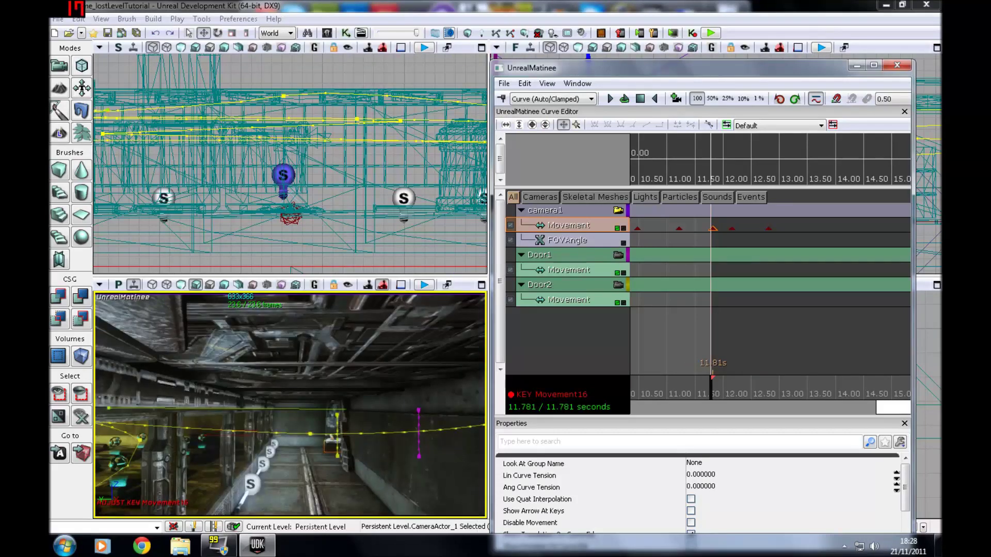
Step: Shift the 11.81 s camera1 key to about 13.37 s, move the camera to face the floor levers, and add a key at about 11.78 s
{"action": "left_click_drag", "start_coordinate": [713, 228], "coordinate": [789, 228], "text": "ctrl"}
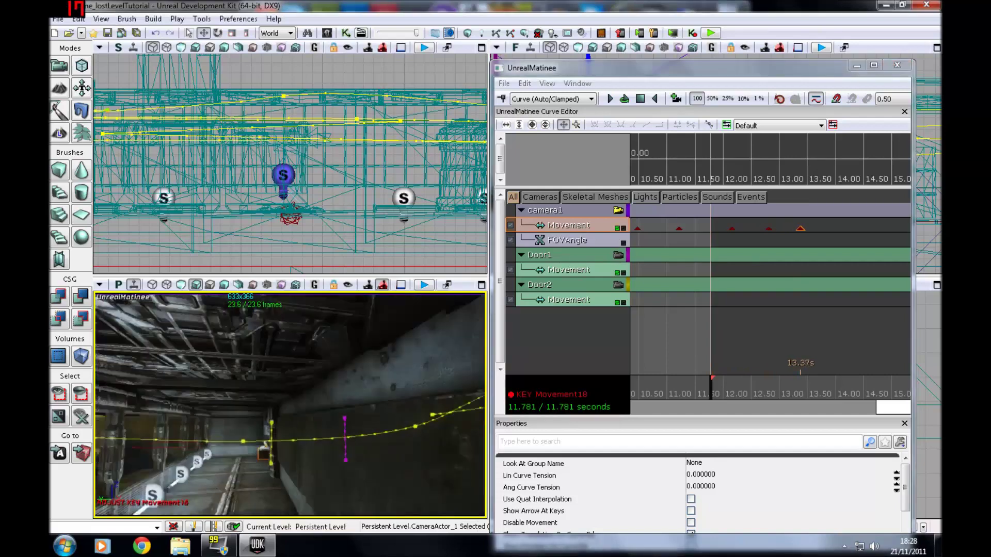
{"action": "mouse_move", "coordinate": [290, 405]}
{"action": "right_mouse_down"}
{"action": "mouse_move", "coordinate": [253, 400]}
{"action": "mouse_move", "coordinate": [284, 387]}
{"action": "mouse_move", "coordinate": [300, 395]}
{"action": "right_mouse_up"}
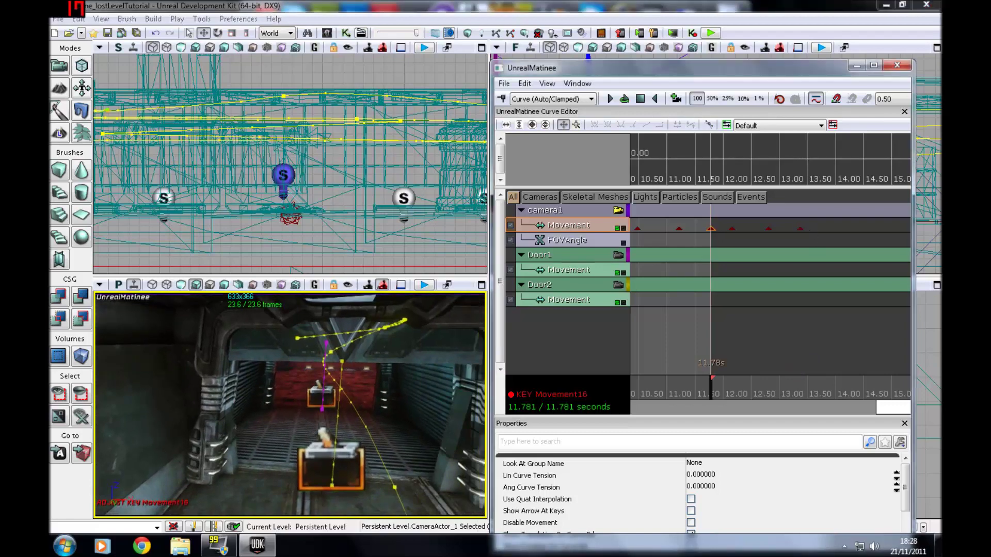
Step: Shift the 11.78 s camera1 key to about 13.74 s, move the camera into the red room and add a key at about 11.78 s
{"action": "left_click_drag", "start_coordinate": [711, 228], "coordinate": [837, 227], "text": "ctrl"}
{"action": "left_click", "coordinate": [822, 228]}
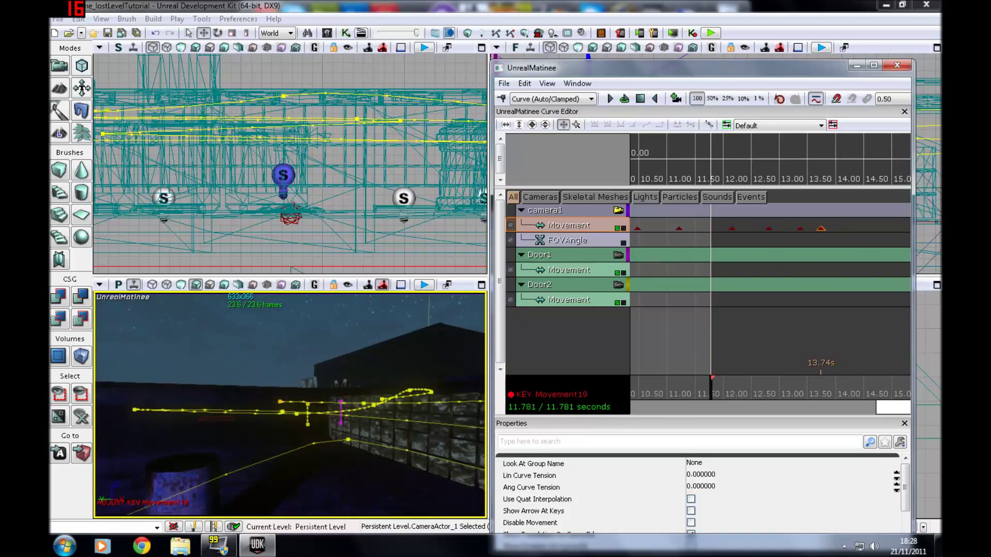
{"action": "left_click_drag", "start_coordinate": [289, 413], "coordinate": [294, 304]}
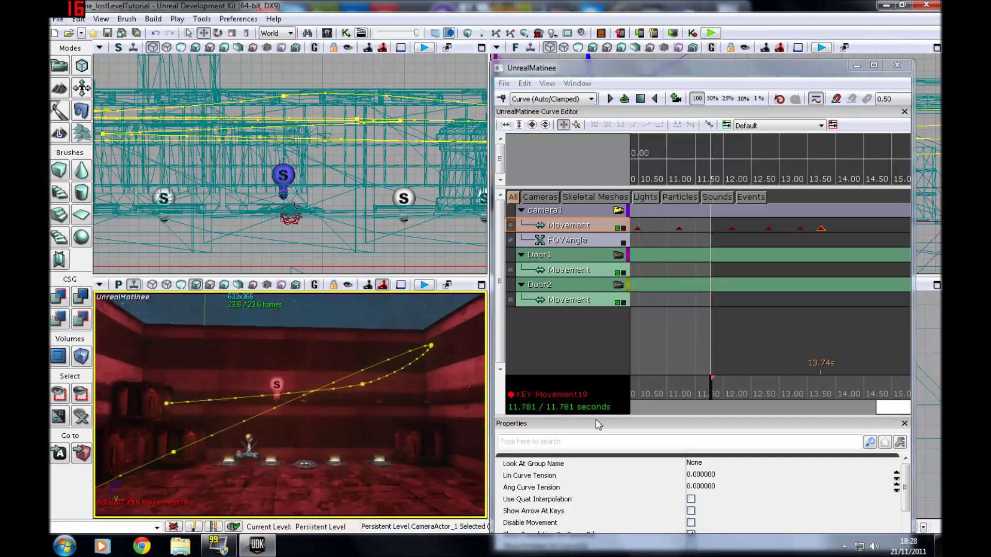
{"action": "key", "text": "Return"}
{"action": "left_click", "coordinate": [821, 228]}
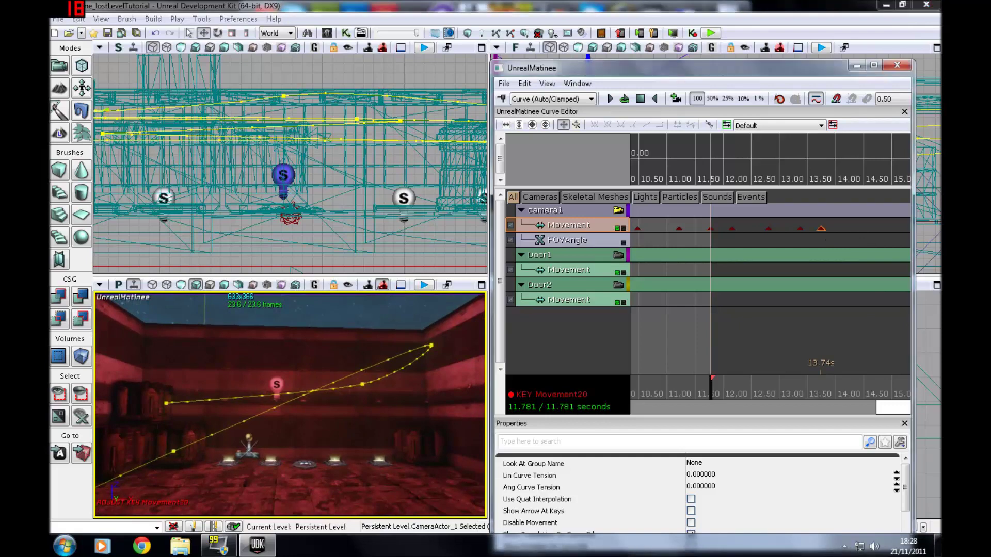
Step: Shift the new 11.78 s camera1 key to about 14.16 s and aim the camera at the red room's floor lights
{"action": "left_click_drag", "start_coordinate": [712, 228], "coordinate": [829, 228], "text": "ctrl"}
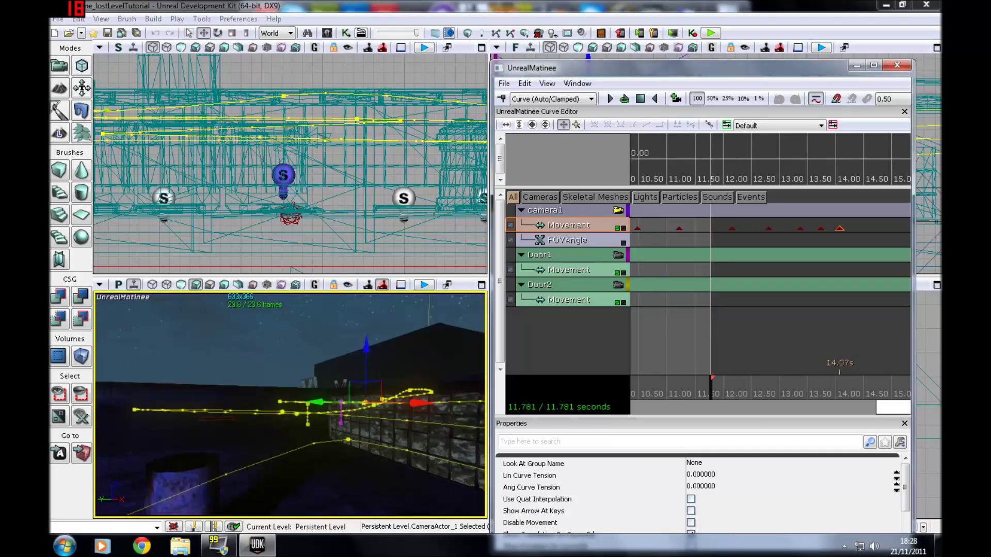
{"action": "left_click", "coordinate": [845, 228]}
{"action": "left_click_drag", "start_coordinate": [290, 404], "coordinate": [351, 333]}
{"action": "right_click_drag", "start_coordinate": [351, 332], "coordinate": [362, 338]}
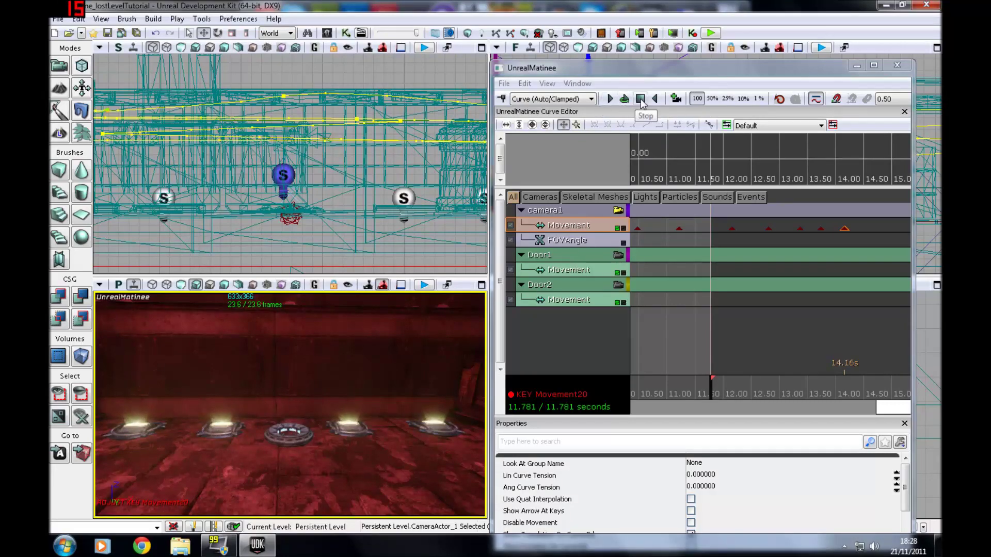
Step: Play back the sequence and check the camera1 keys at 11.21 s and 12.81 s
{"action": "left_click", "coordinate": [610, 99]}
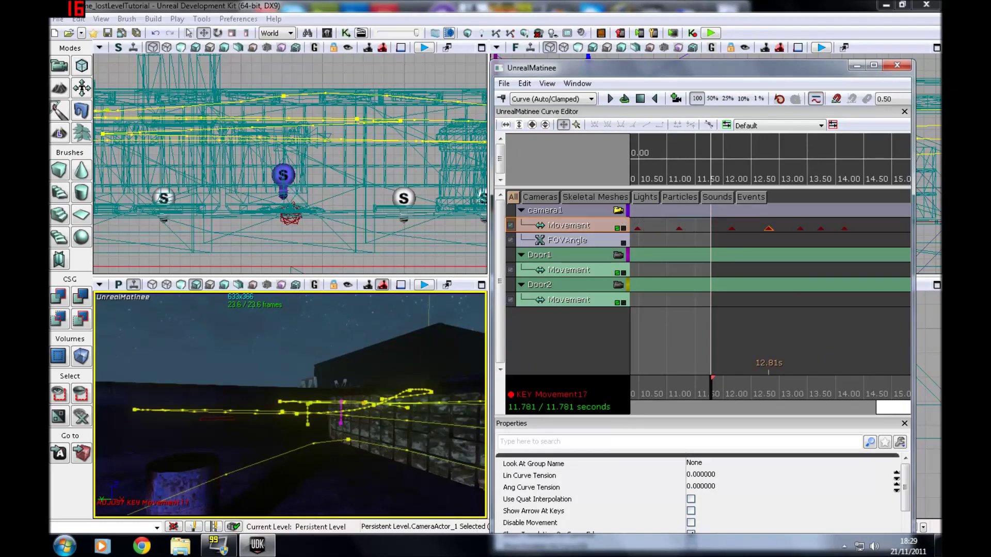
{"action": "left_click", "coordinate": [679, 228]}
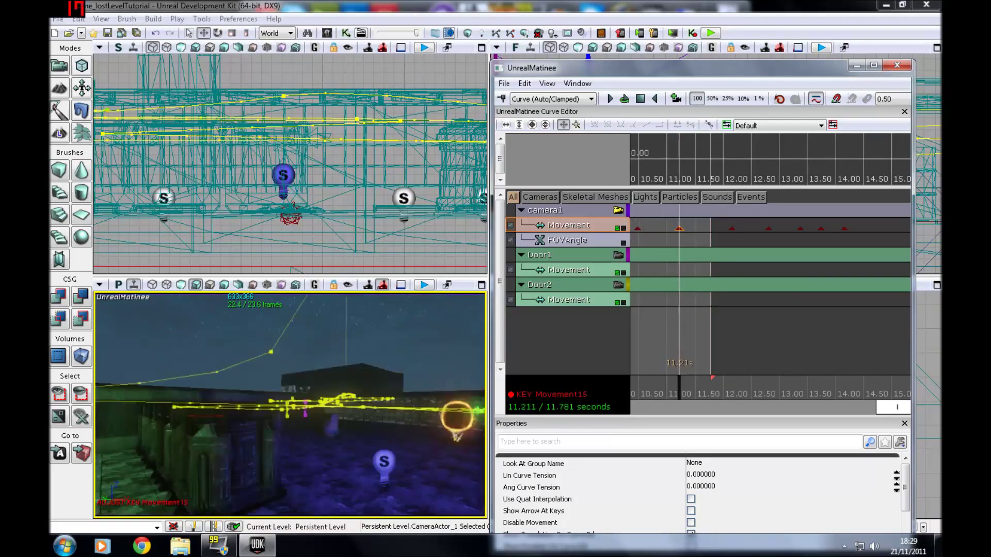
{"action": "left_click", "coordinate": [769, 229]}
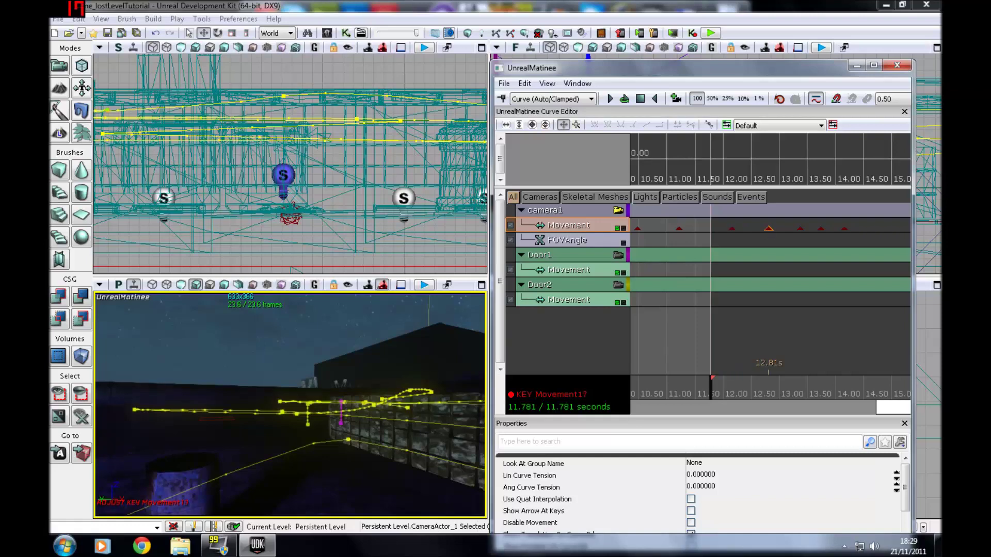
Step: Reposition the camera along the metal corridor for the 12.81 s key and facing the floor lever for the 13.37 s key
{"action": "left_click", "coordinate": [348, 287]}
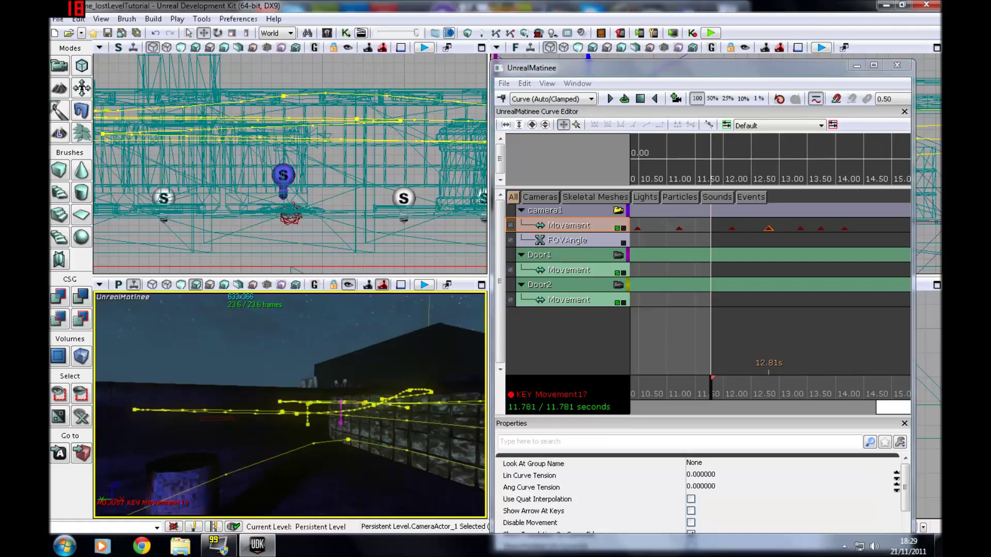
{"action": "left_click_drag", "start_coordinate": [290, 405], "coordinate": [290, 377]}
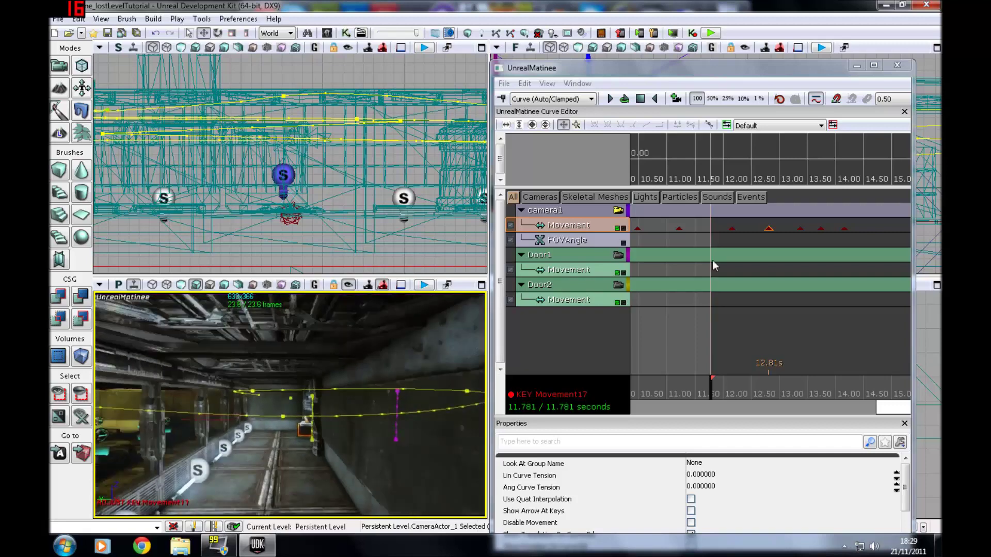
{"action": "left_click", "coordinate": [800, 229]}
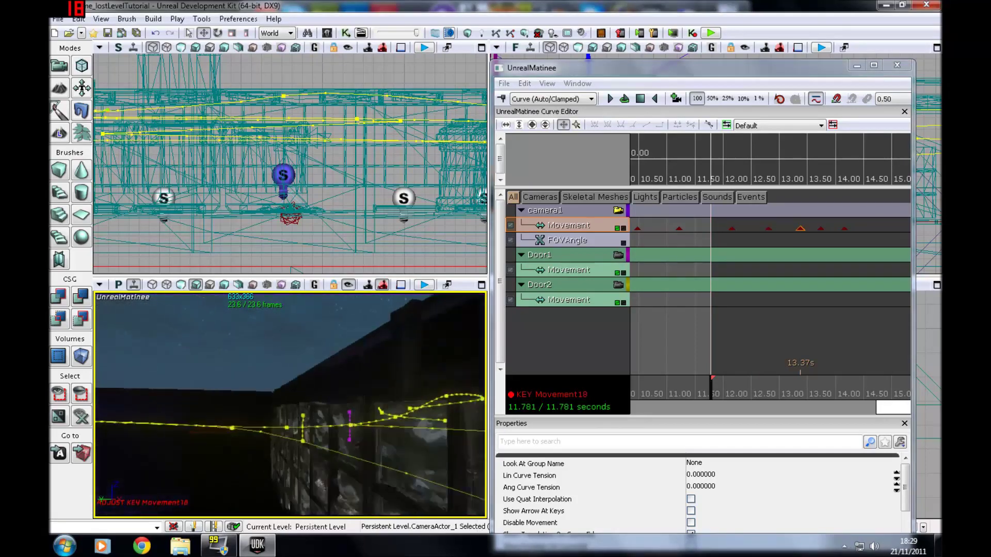
{"action": "left_click_drag", "start_coordinate": [290, 405], "coordinate": [315, 356]}
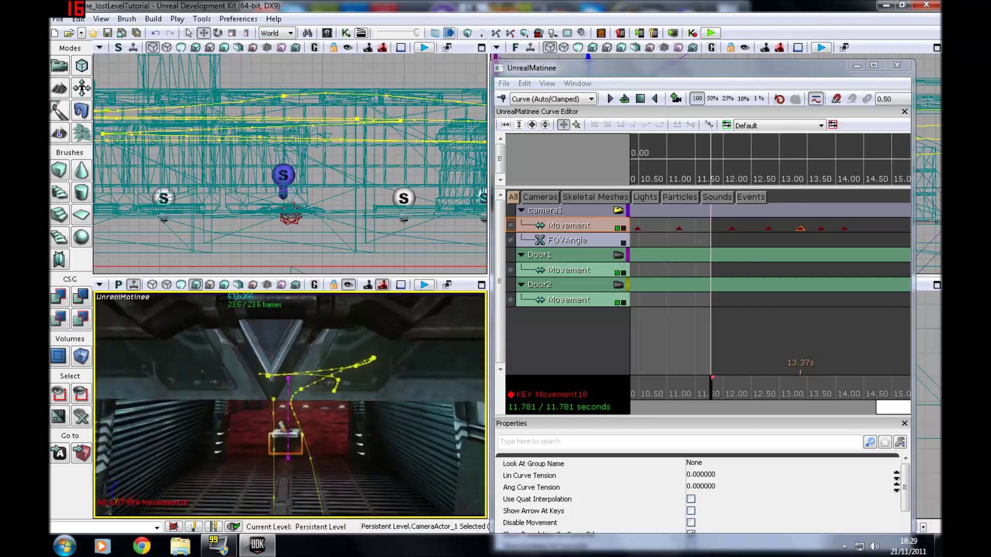
{"action": "right_click_drag", "start_coordinate": [290, 405], "coordinate": [295, 415]}
Step: Reposition the camera inside the red room for the 13.74 s camera1 key, facing the floor lights, and go to the 14.16 s key
{"action": "left_click", "coordinate": [820, 228]}
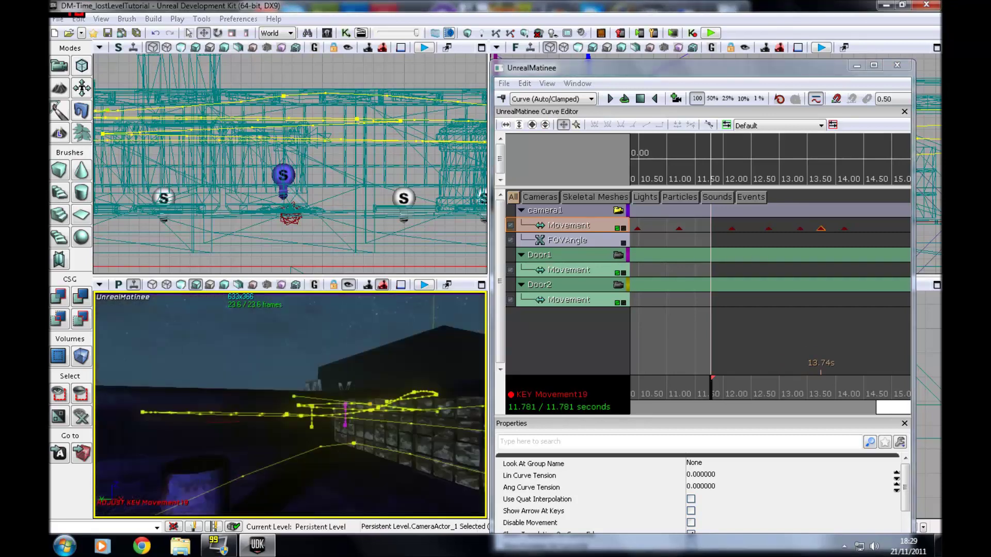
{"action": "left_click_drag", "start_coordinate": [290, 405], "coordinate": [310, 333]}
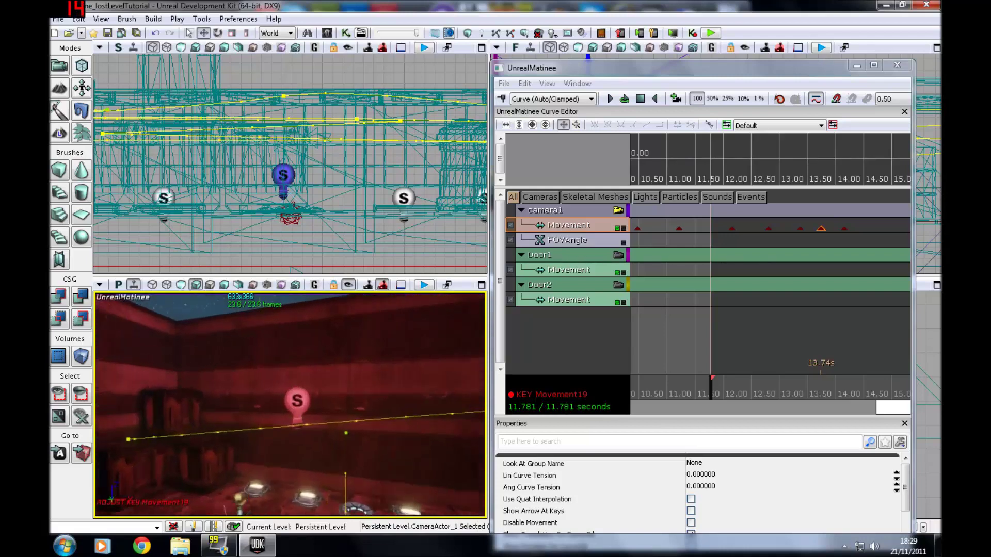
{"action": "right_click_drag", "start_coordinate": [291, 405], "coordinate": [297, 446]}
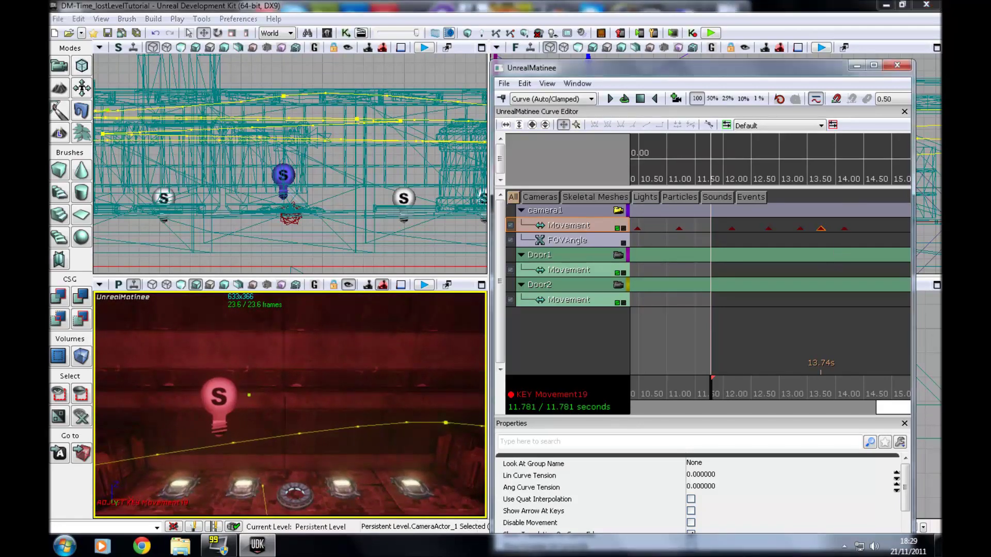
{"action": "key", "text": "Right"}
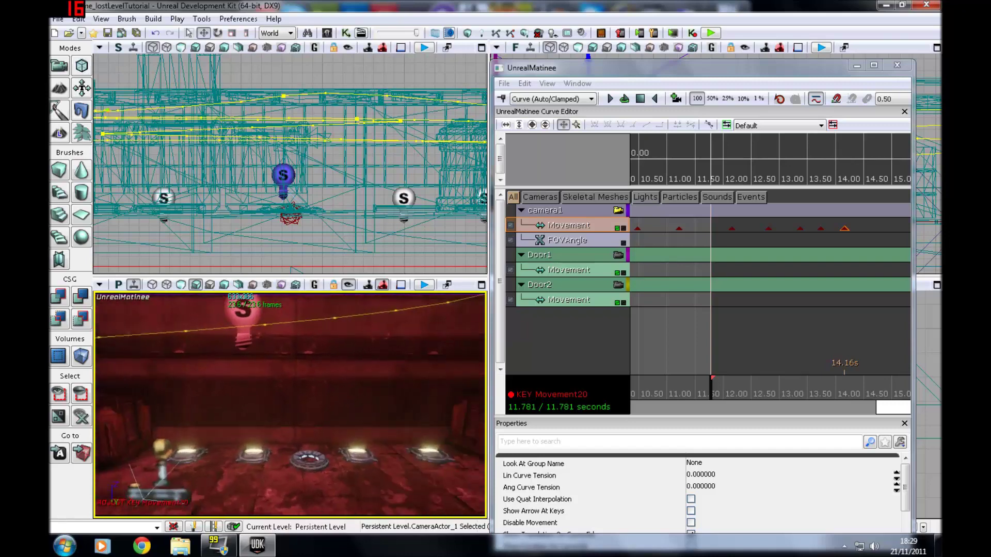
Step: Play back the camera sequence, stop it, and check the 12.15 s camera1 key
{"action": "left_click", "coordinate": [654, 100]}
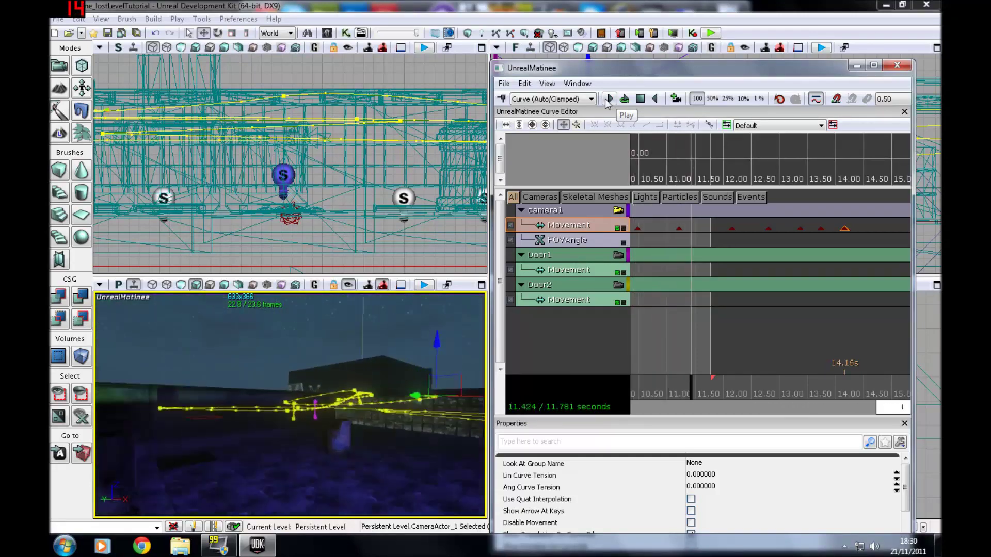
{"action": "left_click", "coordinate": [639, 98]}
{"action": "left_click", "coordinate": [732, 228]}
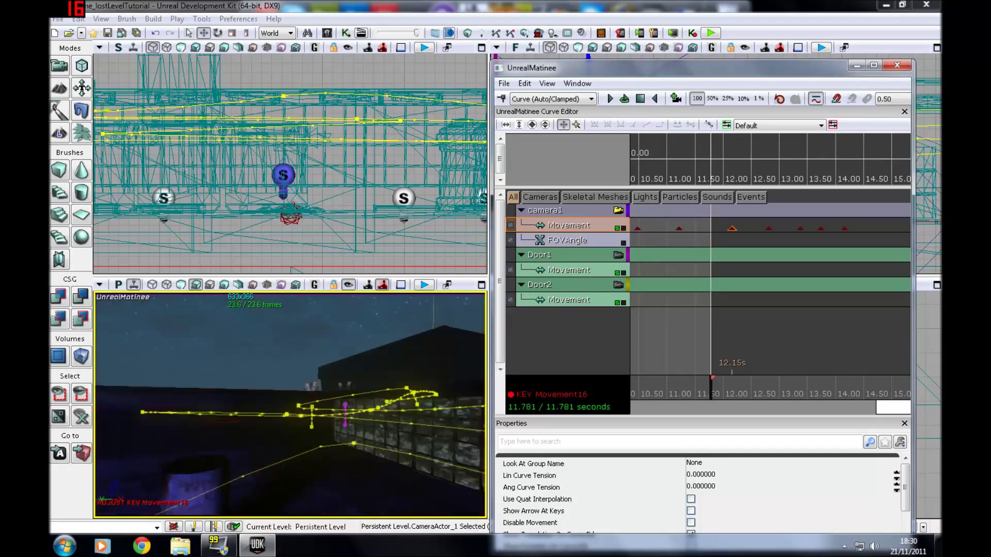
Step: Delete the four camera1 movement keys from 12.81 s to 14.16 s
{"action": "left_click_drag", "start_coordinate": [769, 228], "coordinate": [800, 228]}
{"action": "key", "text": "Delete"}
{"action": "left_click", "coordinate": [820, 228]}
{"action": "key", "text": "Delete"}
{"action": "left_click", "coordinate": [844, 228]}
{"action": "key", "text": "Delete"}
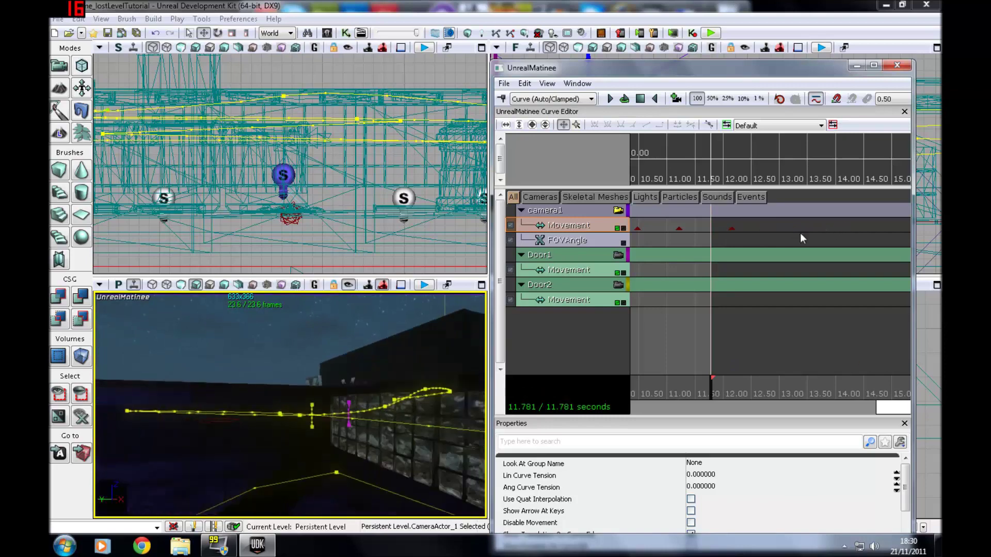
Step: Add a camera1 key, shift it to about 12.7 s, move the camera along the corridor and add another at about 11.78 s
{"action": "left_click", "coordinate": [733, 229]}
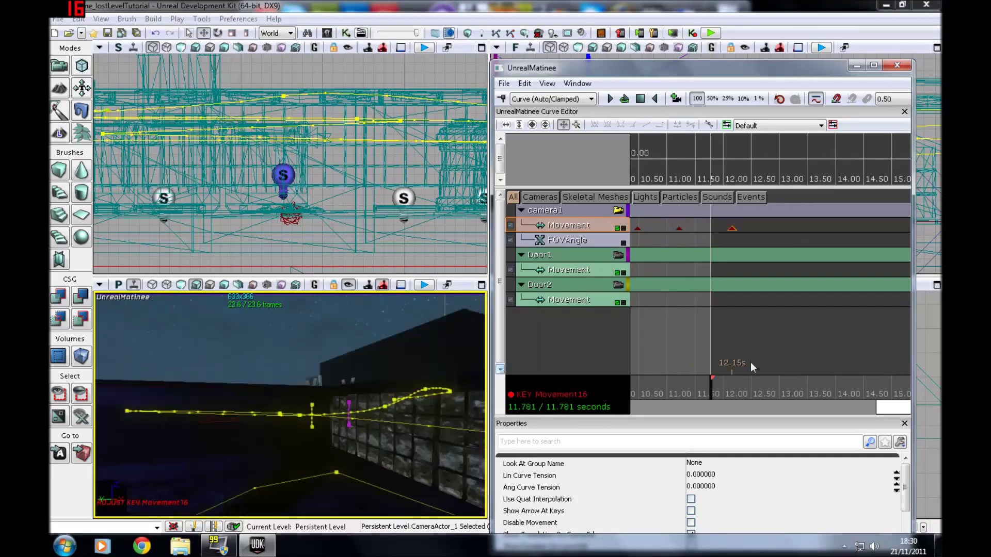
{"action": "key", "text": "Return"}
{"action": "left_click_drag", "start_coordinate": [711, 228], "coordinate": [764, 228], "text": "ctrl"}
{"action": "left_click_drag", "start_coordinate": [459, 336], "coordinate": [413, 304]}
{"action": "key", "text": "Return"}
{"action": "left_click", "coordinate": [711, 228]}
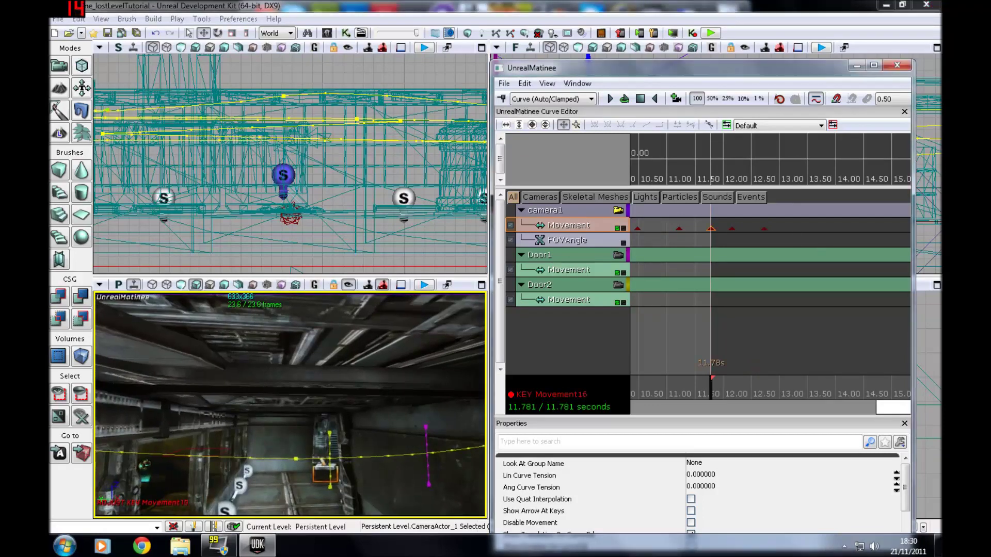
Step: Shift the 11.78 s camera1 key to about 13.32 s, face the camera toward the red room's lever, and add a key at about 11.78 s
{"action": "left_click", "coordinate": [765, 228], "text": "ctrl"}
{"action": "left_click", "coordinate": [712, 228]}
{"action": "left_click_drag", "start_coordinate": [711, 228], "coordinate": [797, 228], "text": "ctrl"}
{"action": "left_click_drag", "start_coordinate": [436, 309], "coordinate": [433, 292]}
{"action": "key", "text": "ctrl+z"}
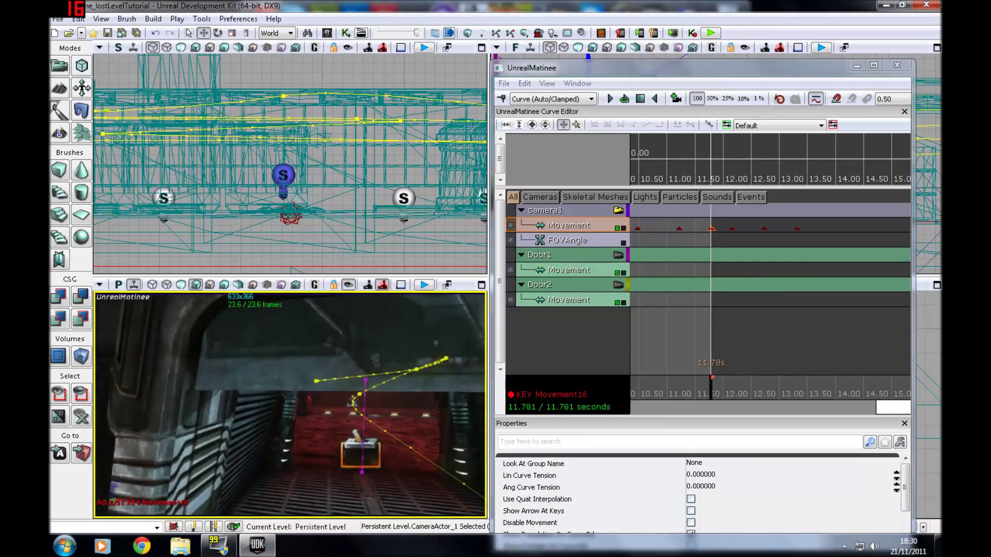
Step: Place camera1 keys at about 13.75 s and 14.13 s with the camera inside the red room facing the floor lights
{"action": "left_click_drag", "start_coordinate": [710, 228], "coordinate": [829, 230], "text": "ctrl"}
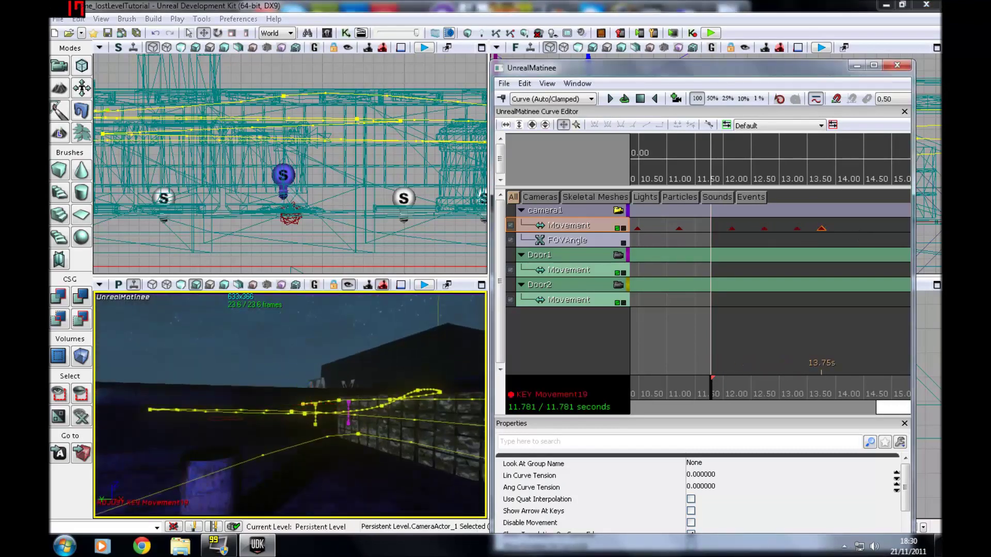
{"action": "left_click_drag", "start_coordinate": [290, 404], "coordinate": [612, 333]}
{"action": "key", "text": "Return"}
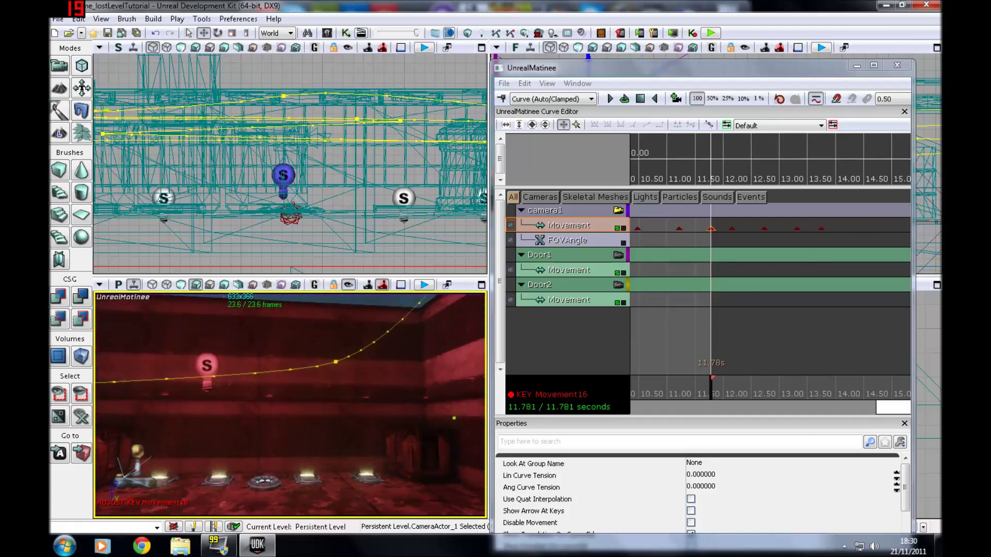
{"action": "left_click_drag", "start_coordinate": [710, 228], "coordinate": [843, 228], "text": "ctrl"}
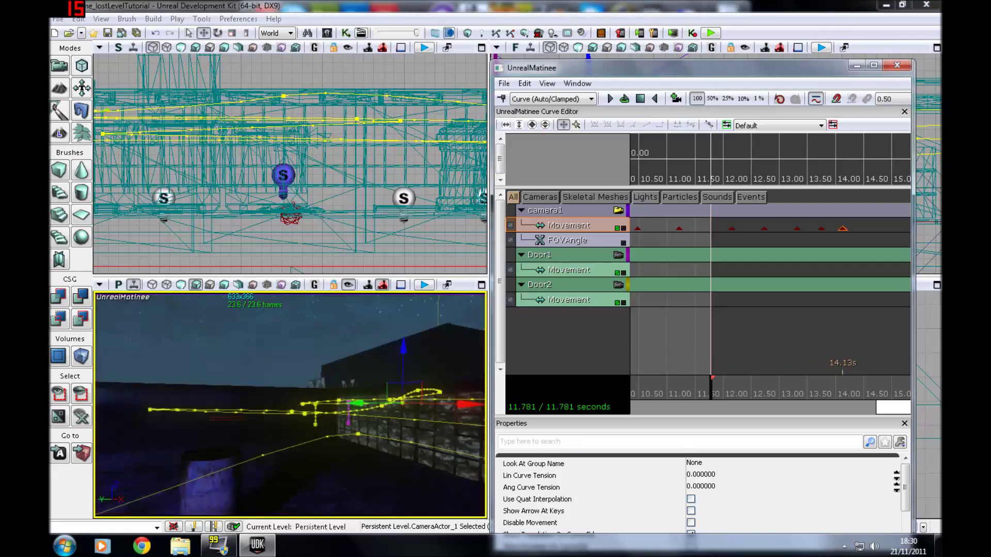
{"action": "left_click_drag", "start_coordinate": [290, 405], "coordinate": [290, 320]}
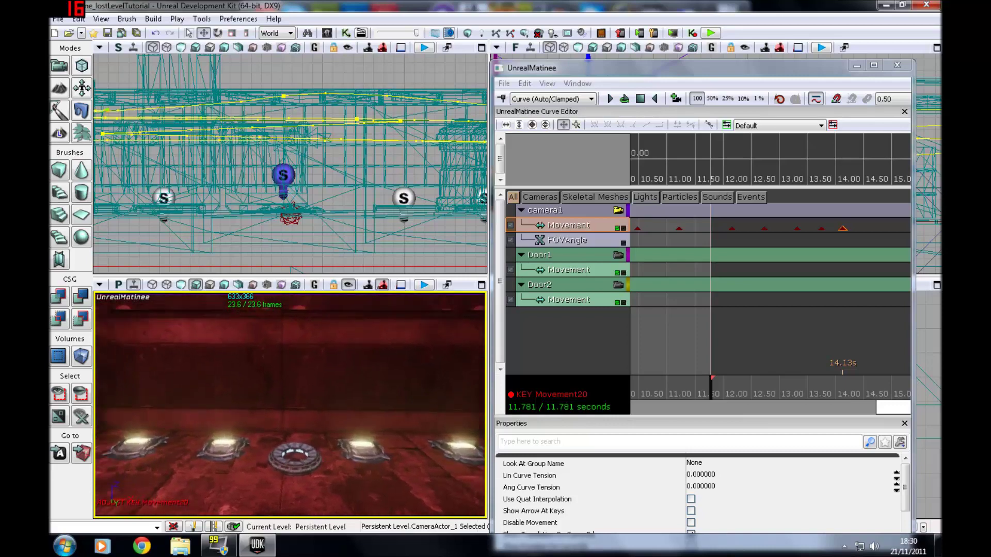
Step: Play back the revised camera sequence, stop it, and check the view at the 11.21 s camera1 key
{"action": "left_click", "coordinate": [640, 99]}
{"action": "left_click", "coordinate": [610, 99]}
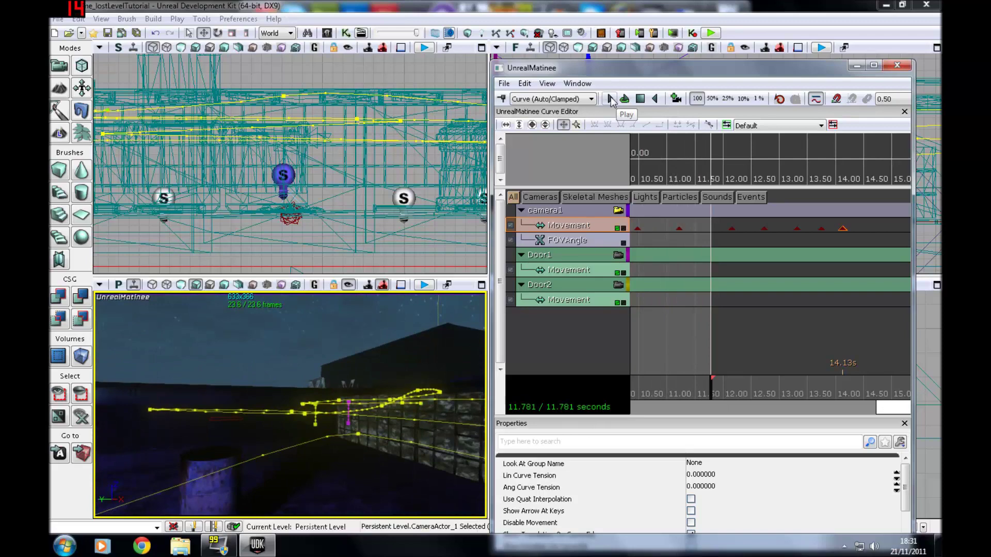
{"action": "left_click", "coordinate": [641, 100]}
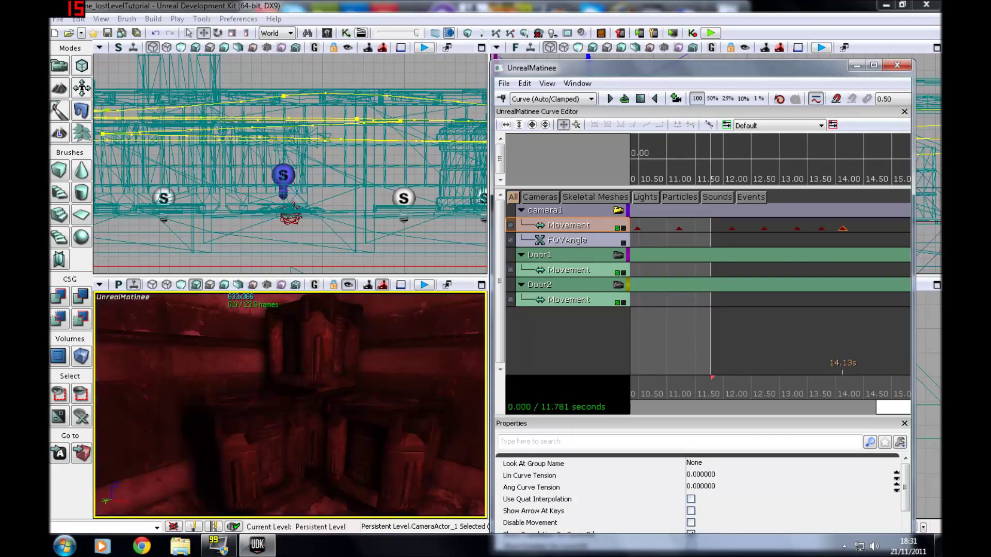
{"action": "left_click", "coordinate": [679, 228]}
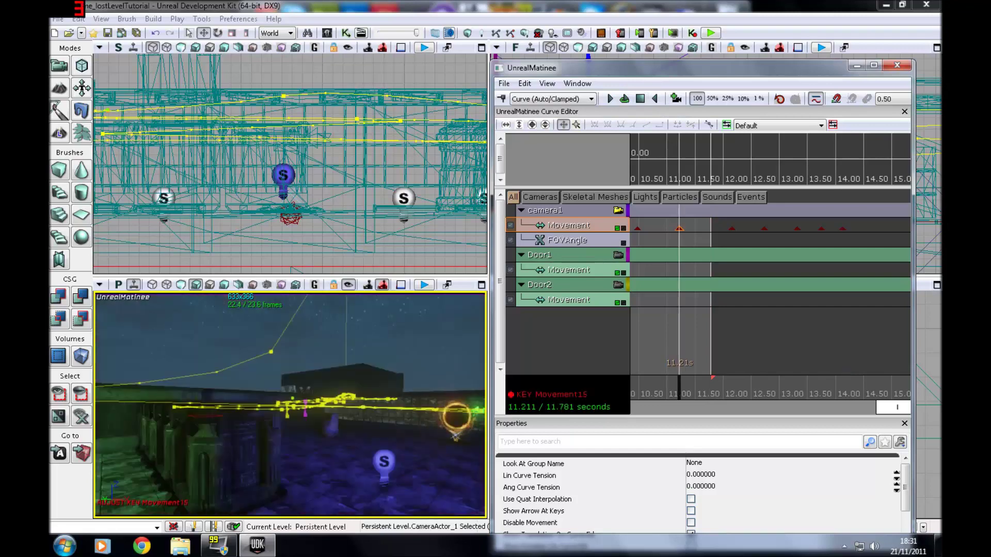
Step: Delete all five camera1 movement keys from 12.15 s to 14.13 s
{"action": "left_click", "coordinate": [731, 228]}
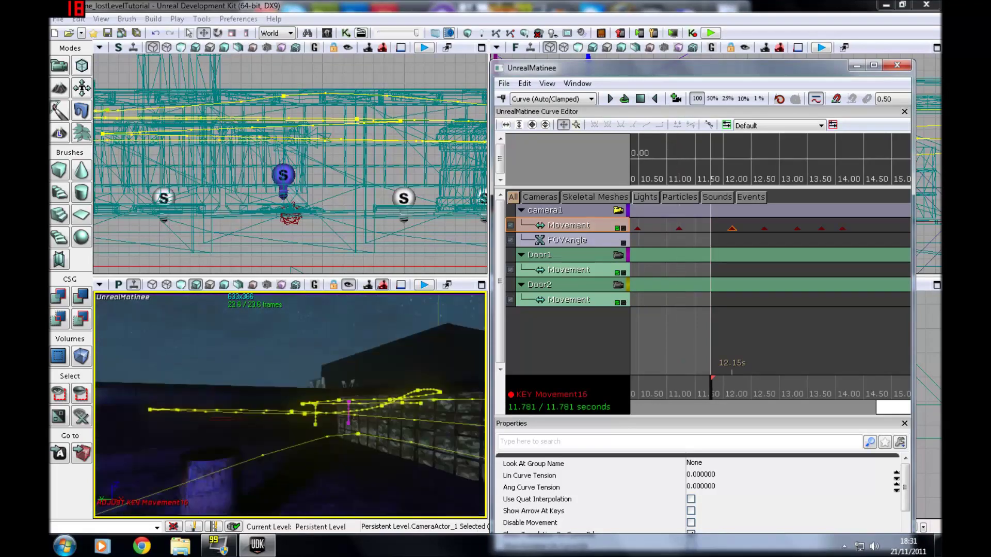
{"action": "key", "text": "Delete"}
{"action": "left_click", "coordinate": [764, 228]}
{"action": "key", "text": "Delete"}
{"action": "left_click", "coordinate": [797, 229]}
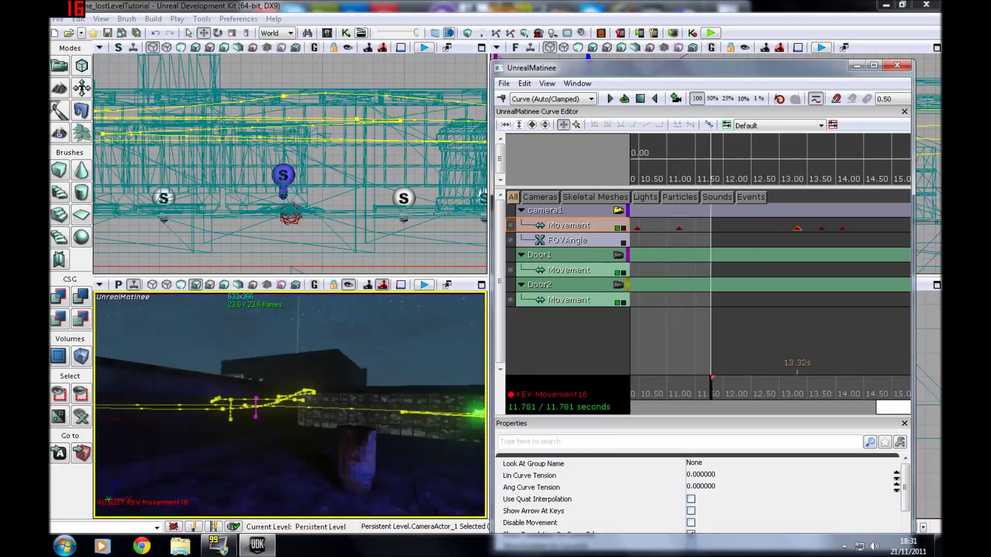
{"action": "key", "text": "Delete"}
{"action": "left_click", "coordinate": [821, 228]}
{"action": "key", "text": "Delete"}
{"action": "left_click", "coordinate": [842, 228]}
{"action": "key", "text": "Delete"}
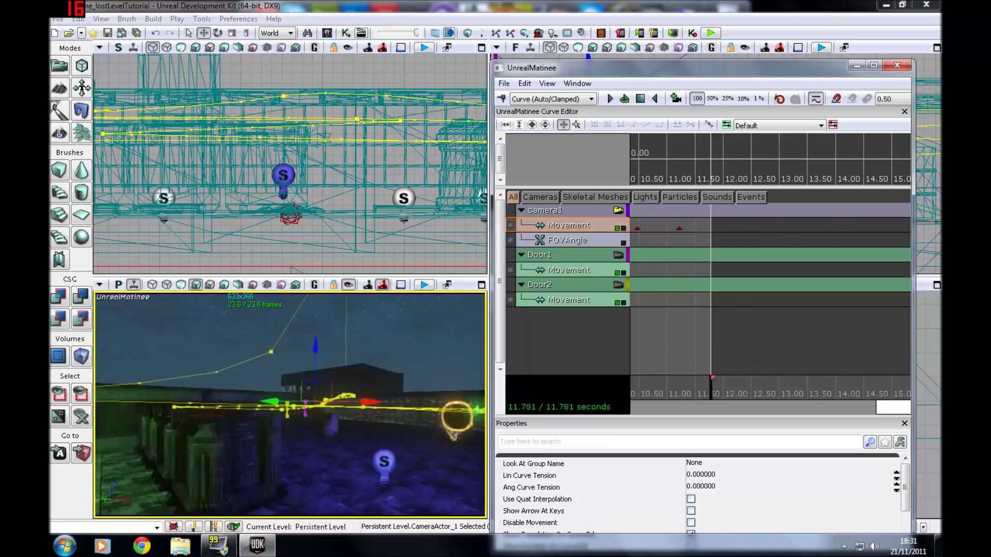
Step: Duplicate the 11.21 s camera1 key to about 11.99 s and move the camera into the red room facing the floor lights
{"action": "left_click", "coordinate": [679, 228]}
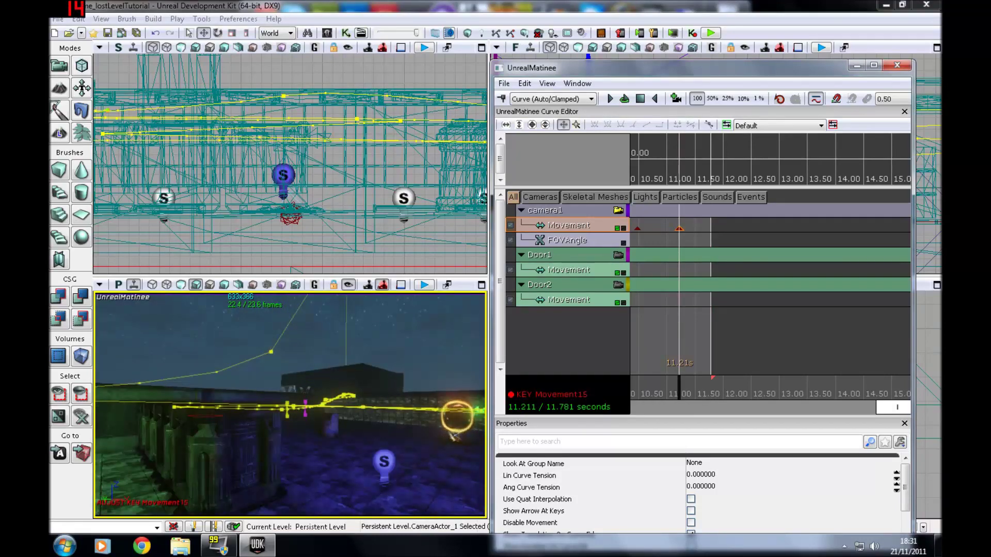
{"action": "left_click_drag", "start_coordinate": [679, 228], "coordinate": [722, 228], "text": "ctrl"}
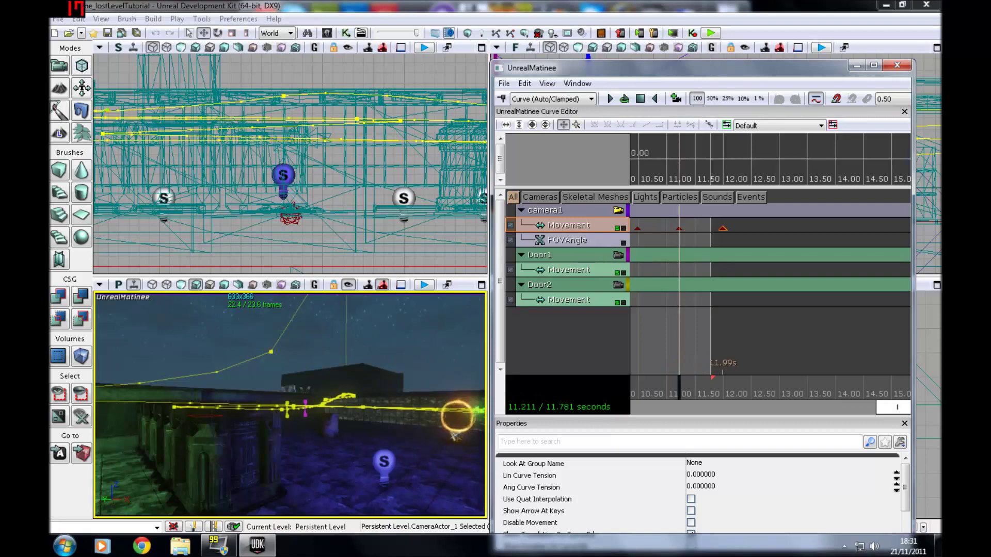
{"action": "left_click", "coordinate": [722, 228]}
{"action": "mouse_move", "coordinate": [413, 403]}
{"action": "left_mouse_down"}
{"action": "mouse_move", "coordinate": [413, 300]}
{"action": "mouse_move", "coordinate": [351, 299]}
{"action": "mouse_move", "coordinate": [325, 242]}
{"action": "mouse_move", "coordinate": [326, 289]}
{"action": "mouse_move", "coordinate": [356, 289]}
{"action": "mouse_move", "coordinate": [356, 258]}
{"action": "mouse_move", "coordinate": [335, 289]}
{"action": "left_mouse_up"}
{"action": "right_click_drag", "start_coordinate": [291, 405], "coordinate": [295, 436]}
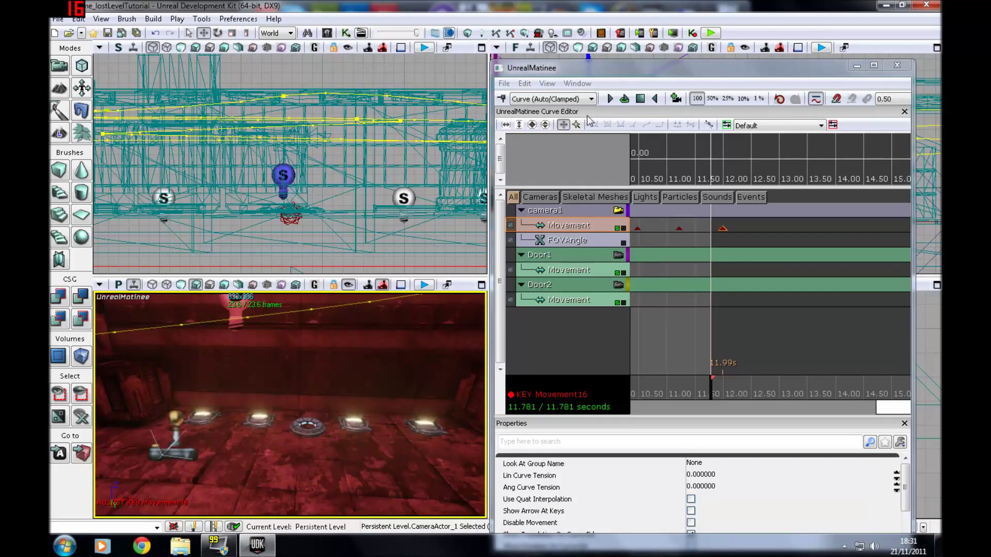
Step: Play back the sequence, move the camera at the 11.99 s camera1 key closer to the red room's floor lights, and close Matinee
{"action": "left_click", "coordinate": [610, 99]}
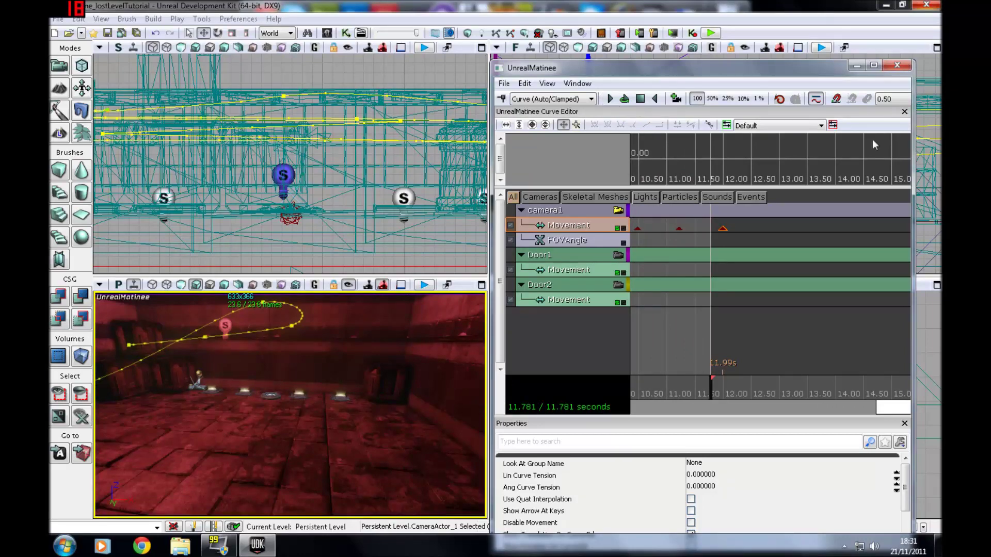
{"action": "left_click", "coordinate": [722, 229]}
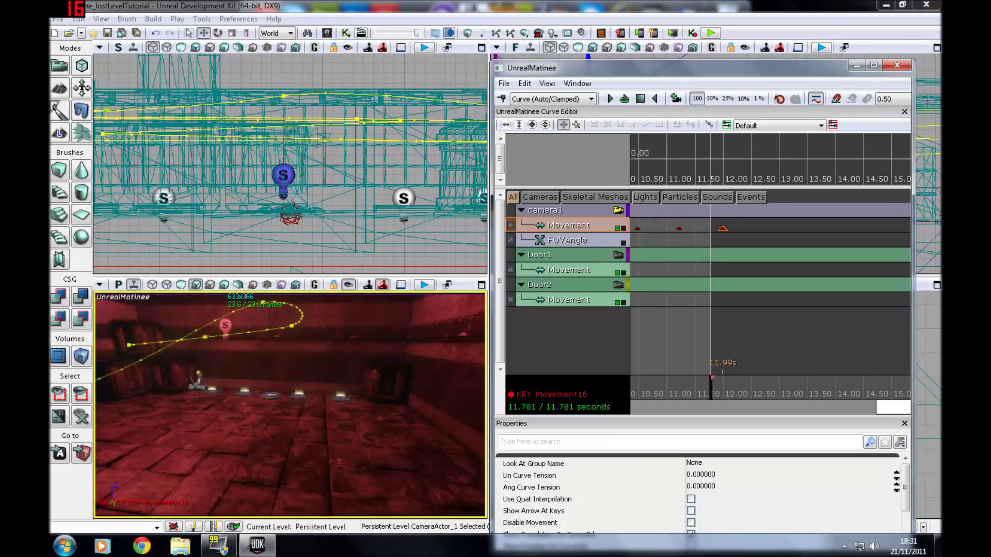
{"action": "left_click_drag", "start_coordinate": [290, 404], "coordinate": [282, 330]}
{"action": "right_click_drag", "start_coordinate": [281, 330], "coordinate": [281, 361]}
{"action": "left_click_drag", "start_coordinate": [281, 361], "coordinate": [286, 384]}
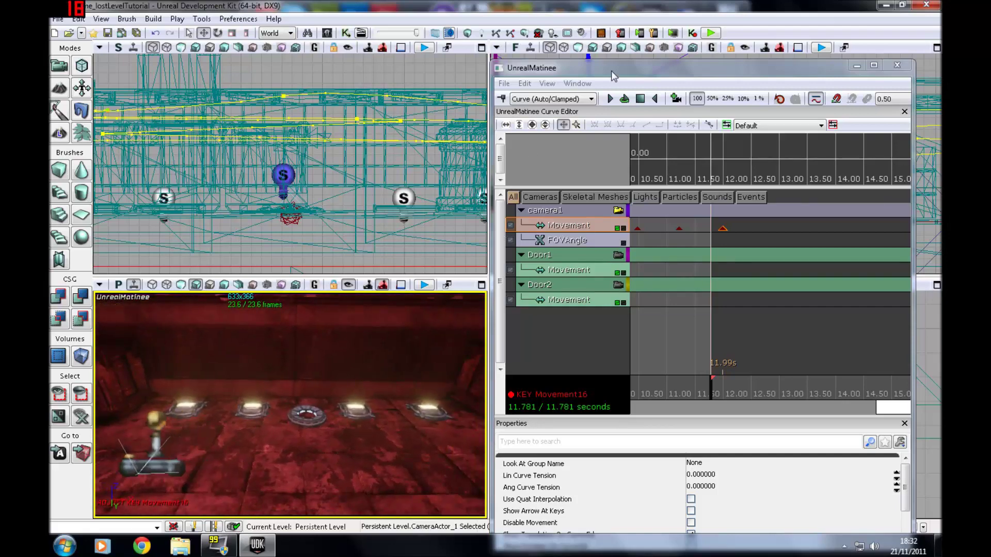
{"action": "left_click_drag", "start_coordinate": [619, 72], "coordinate": [524, 158]}
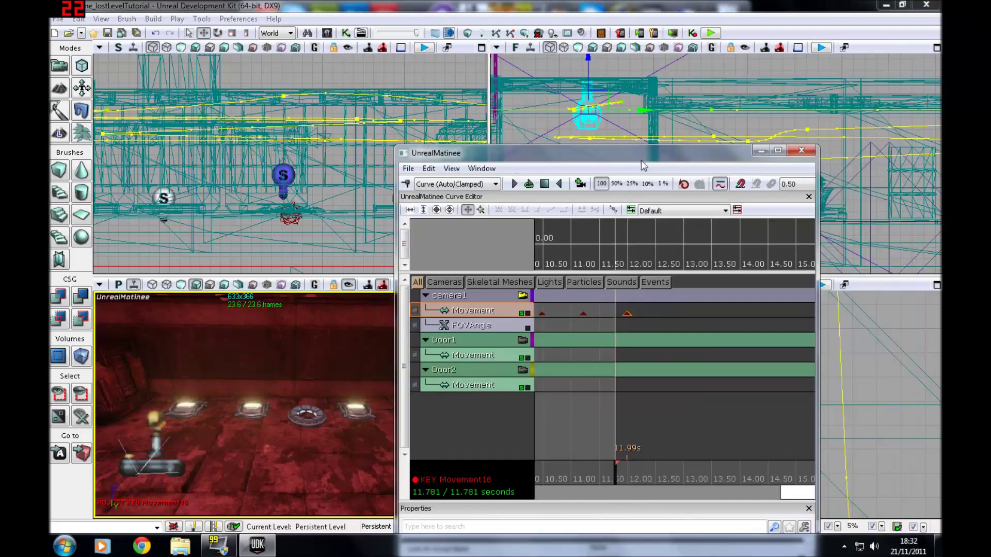
{"action": "left_click", "coordinate": [799, 151]}
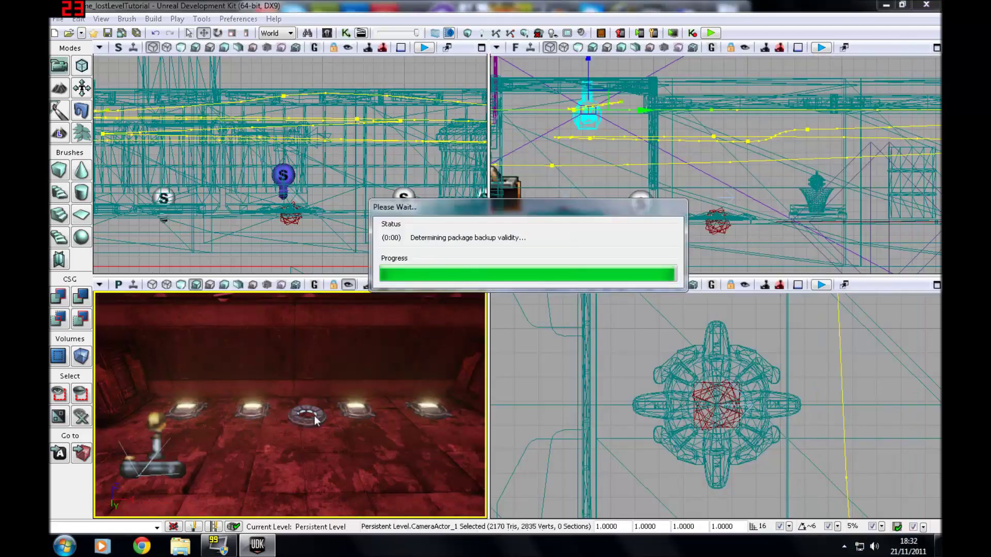
Step: Rotate the stone floor slab beneath the red room's round pad slightly so it lies level on the floor
{"action": "right_click_drag", "start_coordinate": [290, 404], "coordinate": [290, 377]}
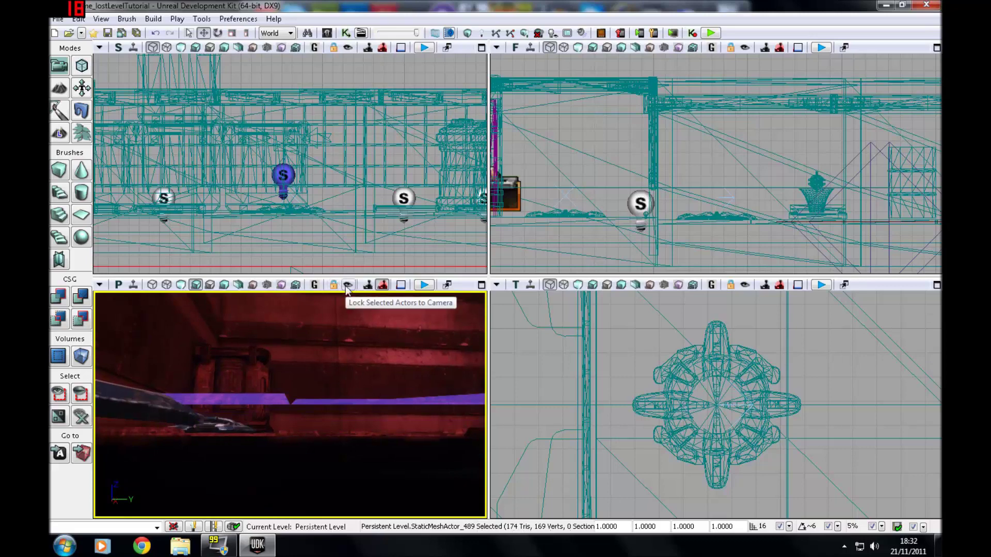
{"action": "right_click_drag", "start_coordinate": [349, 300], "coordinate": [328, 351]}
{"action": "left_click_drag", "start_coordinate": [323, 413], "coordinate": [322, 431]}
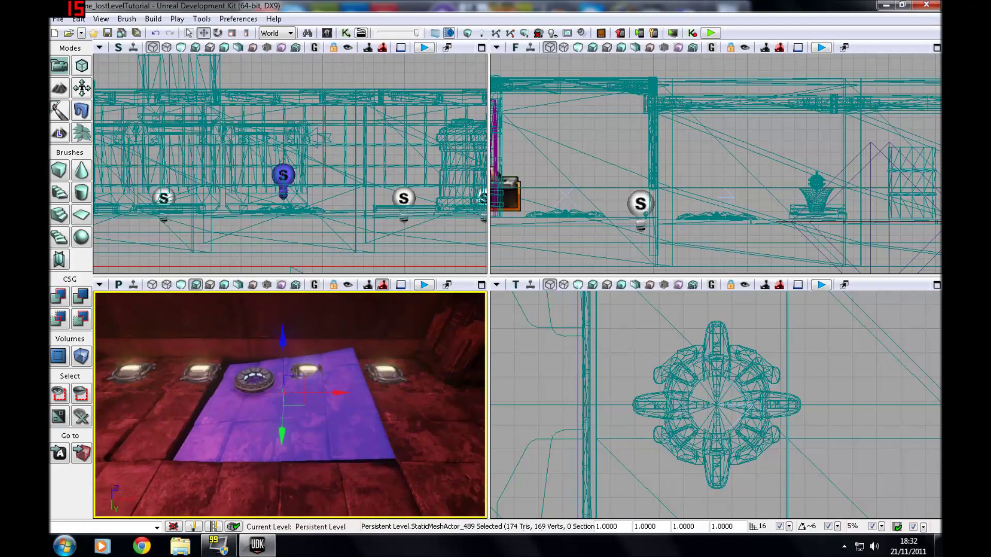
{"action": "left_click", "coordinate": [218, 33]}
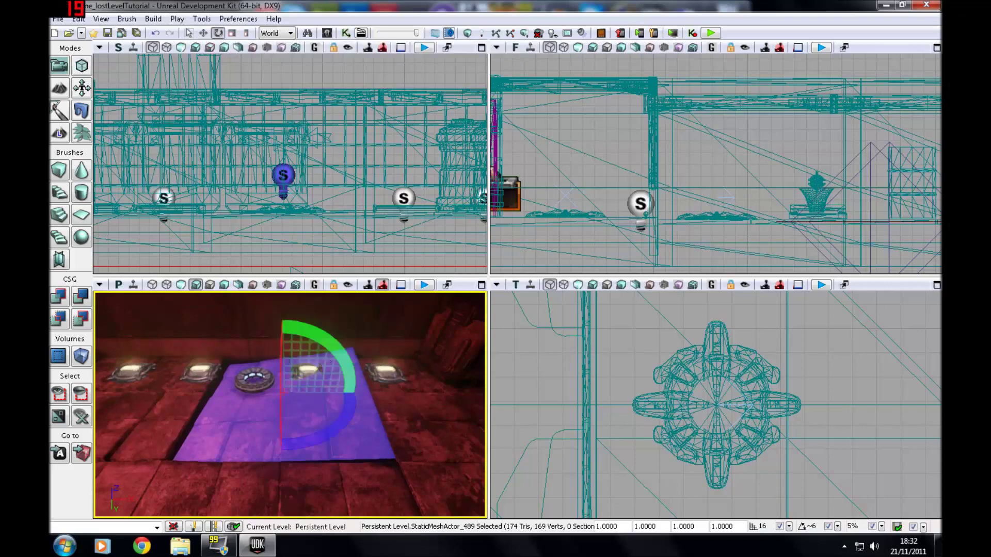
{"action": "left_click_drag", "start_coordinate": [338, 355], "coordinate": [344, 362]}
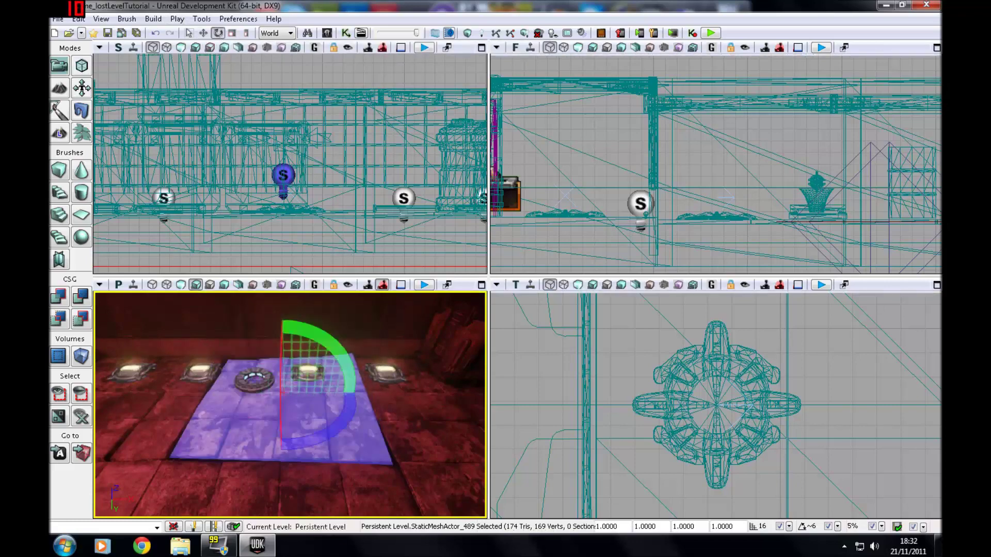
{"action": "left_click", "coordinate": [421, 418]}
{"action": "left_click_drag", "start_coordinate": [420, 418], "coordinate": [413, 425]}
{"action": "right_click_drag", "start_coordinate": [413, 425], "coordinate": [361, 428]}
{"action": "left_click", "coordinate": [362, 428]}
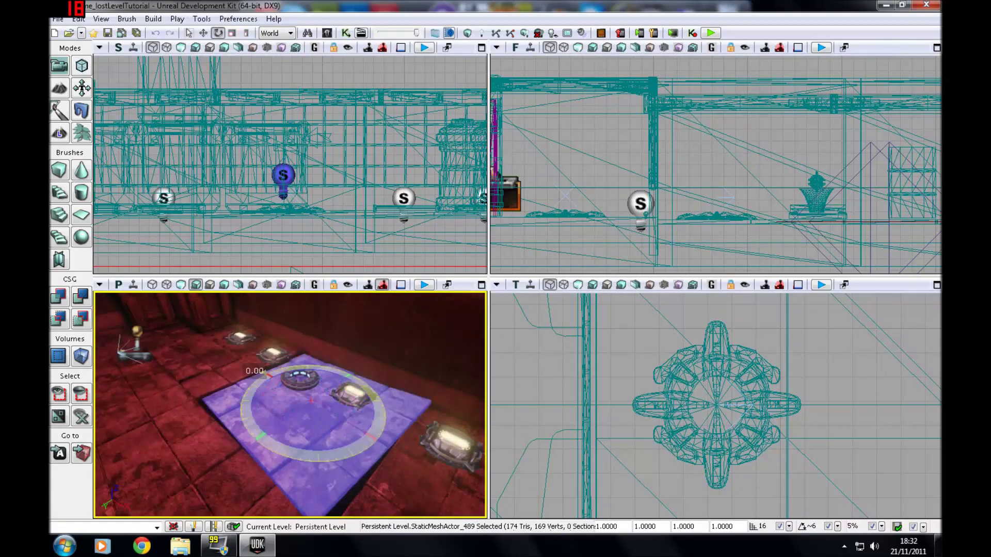
{"action": "mouse_move", "coordinate": [361, 429]}
{"action": "left_mouse_down"}
{"action": "mouse_move", "coordinate": [371, 429]}
{"action": "mouse_move", "coordinate": [362, 428]}
{"action": "left_mouse_up"}
{"action": "left_click_drag", "start_coordinate": [260, 372], "coordinate": [259, 372]}
{"action": "left_click_drag", "start_coordinate": [311, 401], "coordinate": [330, 413]}
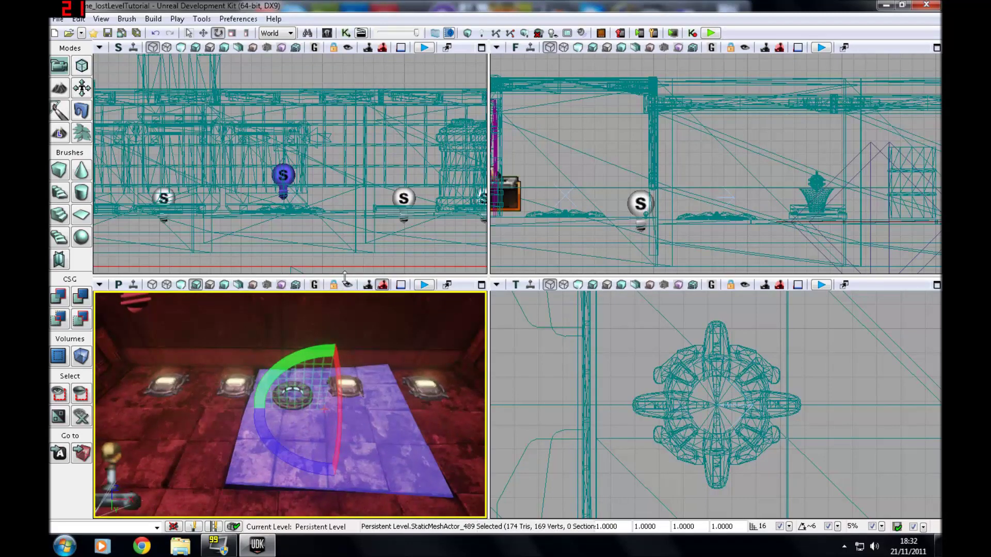
Step: Try to add a Trigger actor directly on the round pad between the red room's floor lights
{"action": "left_click", "coordinate": [203, 32]}
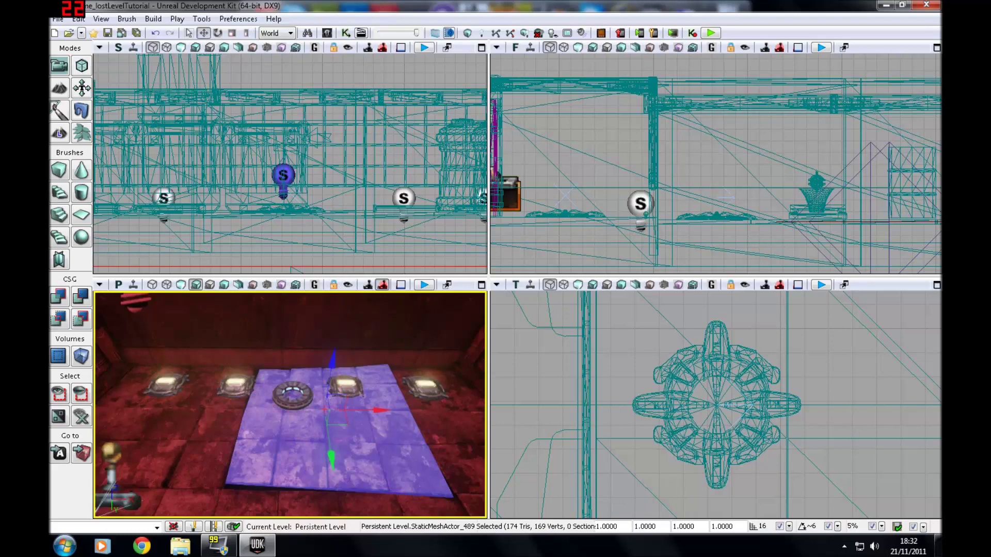
{"action": "left_click", "coordinate": [303, 395]}
{"action": "right_click", "coordinate": [304, 397]}
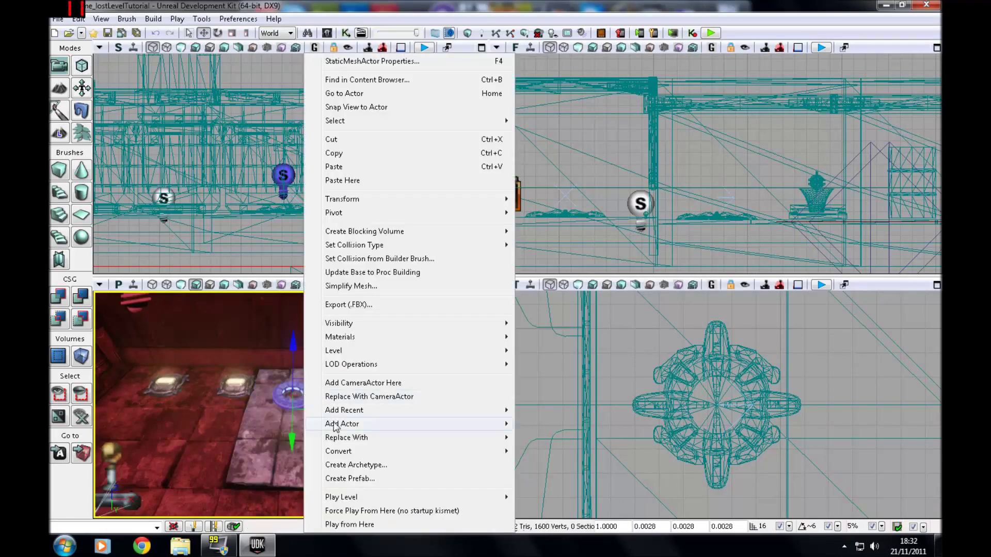
{"action": "mouse_move", "coordinate": [334, 426]}
{"action": "left_click", "coordinate": [551, 520]}
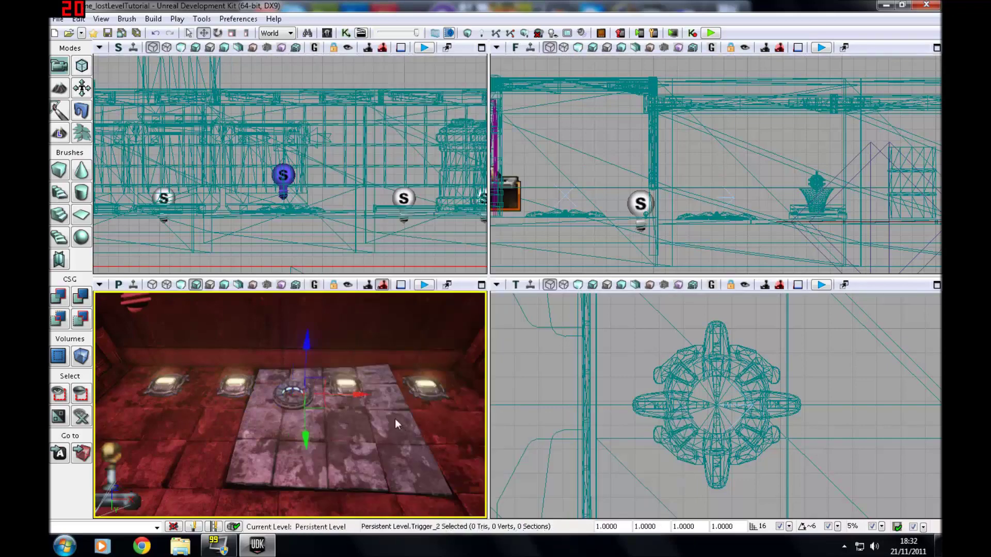
{"action": "right_click_drag", "start_coordinate": [420, 416], "coordinate": [361, 416]}
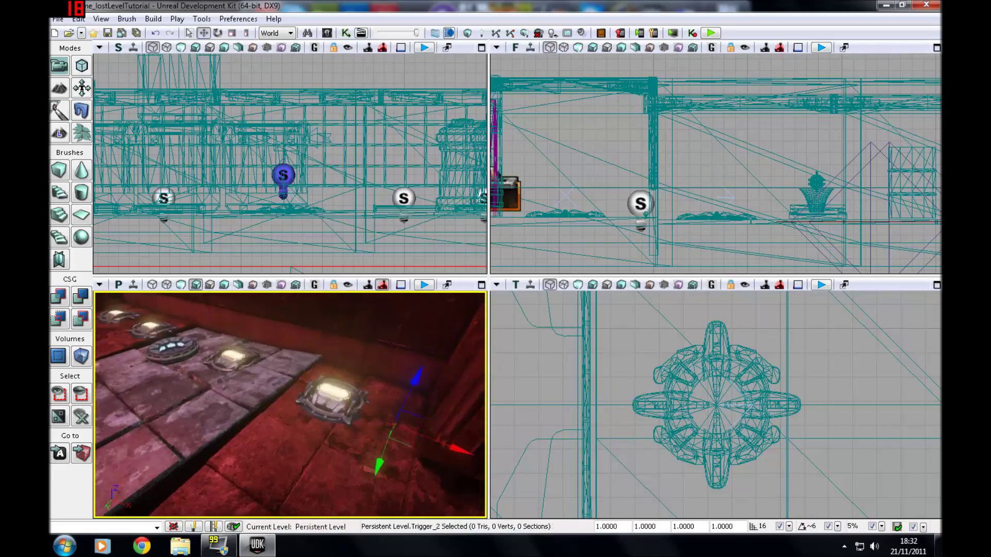
{"action": "right_click", "coordinate": [181, 350]}
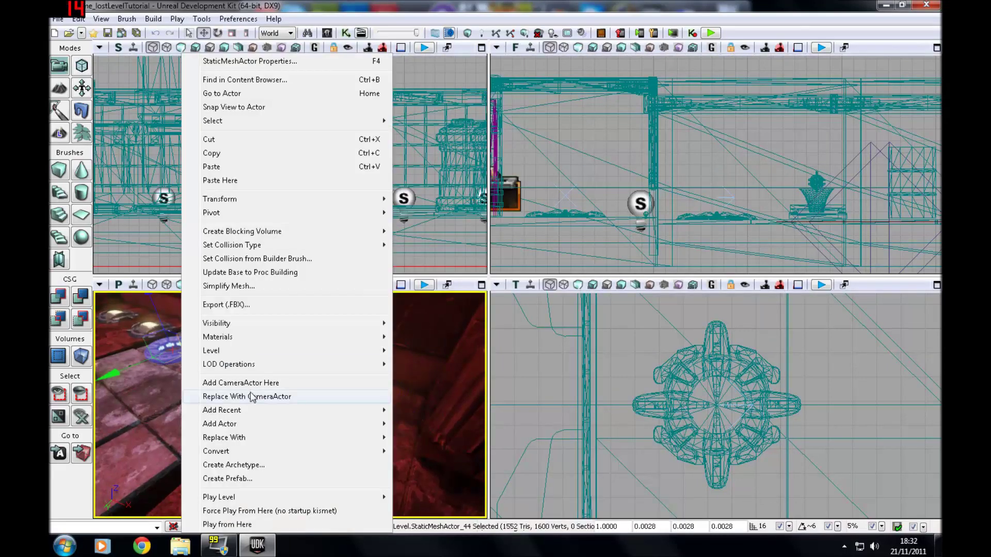
{"action": "mouse_move", "coordinate": [334, 424]}
{"action": "left_click", "coordinate": [436, 520]}
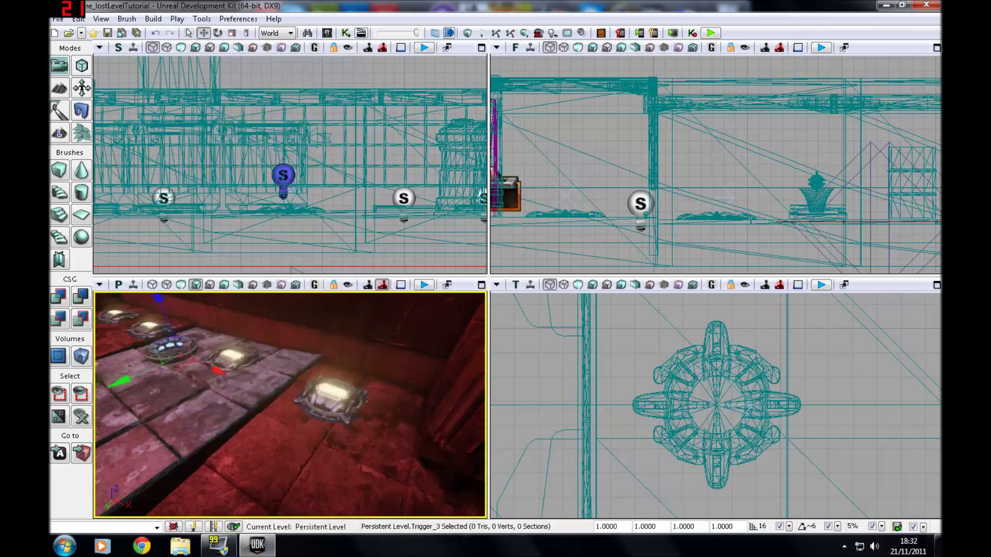
Step: Add a Trigger actor from the weapon pickup beside the round pad and move it over the pad
{"action": "right_click_drag", "start_coordinate": [330, 378], "coordinate": [287, 379]}
{"action": "right_click", "coordinate": [286, 357]}
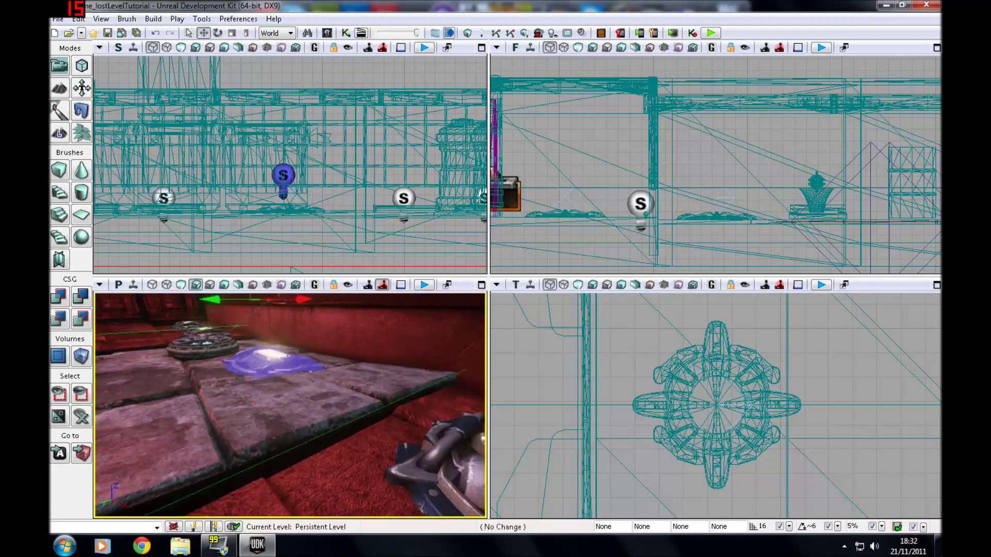
{"action": "mouse_move", "coordinate": [343, 437]}
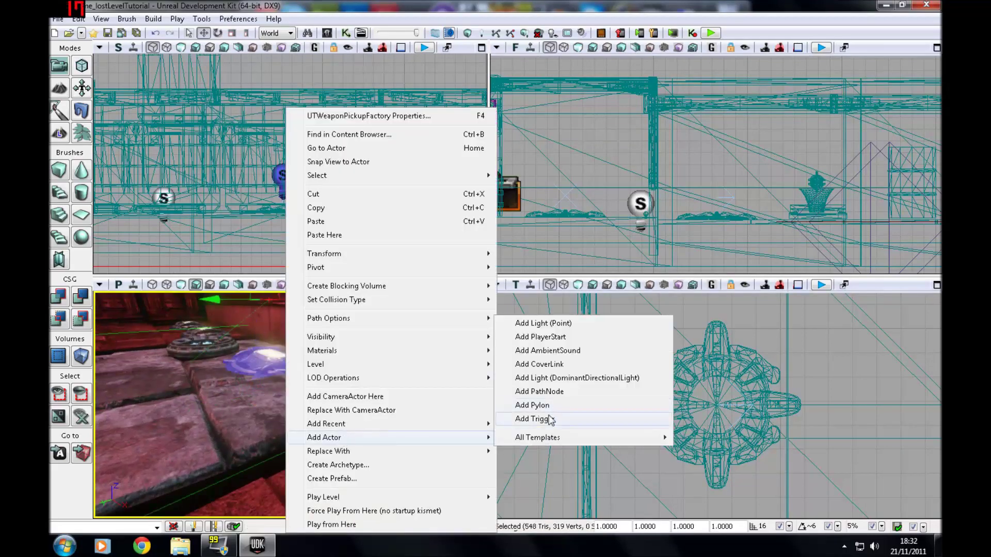
{"action": "left_click", "coordinate": [549, 418]}
{"action": "right_click_drag", "start_coordinate": [361, 403], "coordinate": [274, 413]}
{"action": "left_click_drag", "start_coordinate": [400, 418], "coordinate": [347, 422]}
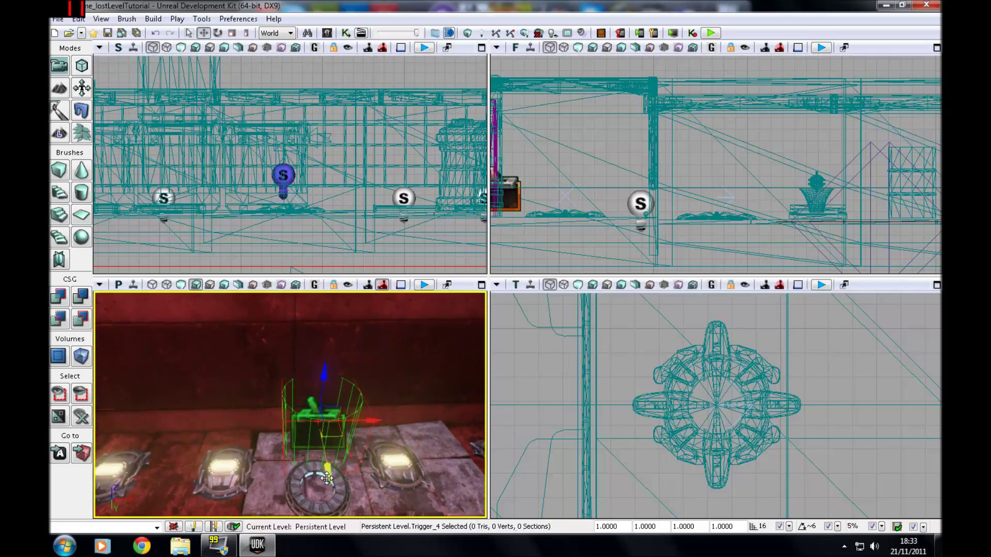
{"action": "left_click_drag", "start_coordinate": [329, 470], "coordinate": [336, 508]}
{"action": "scroll", "coordinate": [337, 508], "scroll_direction": "down", "scroll_amount": 4}
{"action": "left_click_drag", "start_coordinate": [328, 471], "coordinate": [323, 458]}
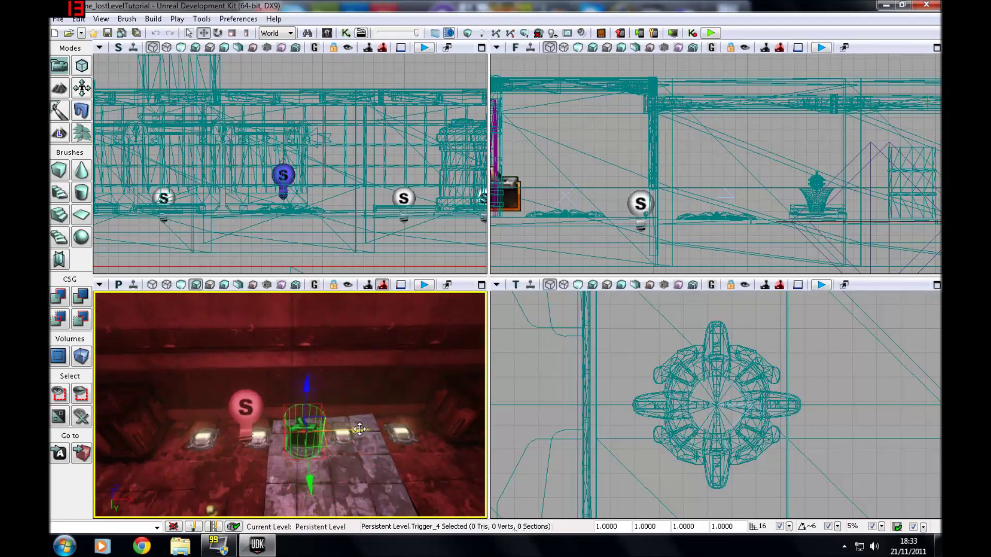
{"action": "right_click_drag", "start_coordinate": [358, 432], "coordinate": [331, 442]}
Step: Create a Touch event for the selected trigger in Kismet and place it nearer the Matinee node
{"action": "left_click", "coordinate": [346, 33]}
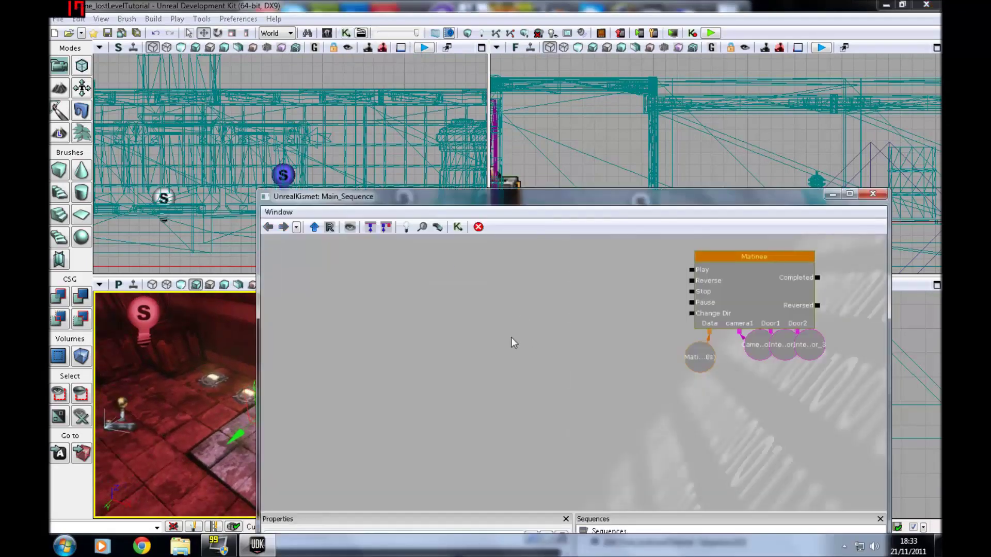
{"action": "left_click_drag", "start_coordinate": [431, 197], "coordinate": [538, 100]}
{"action": "right_click", "coordinate": [465, 211]}
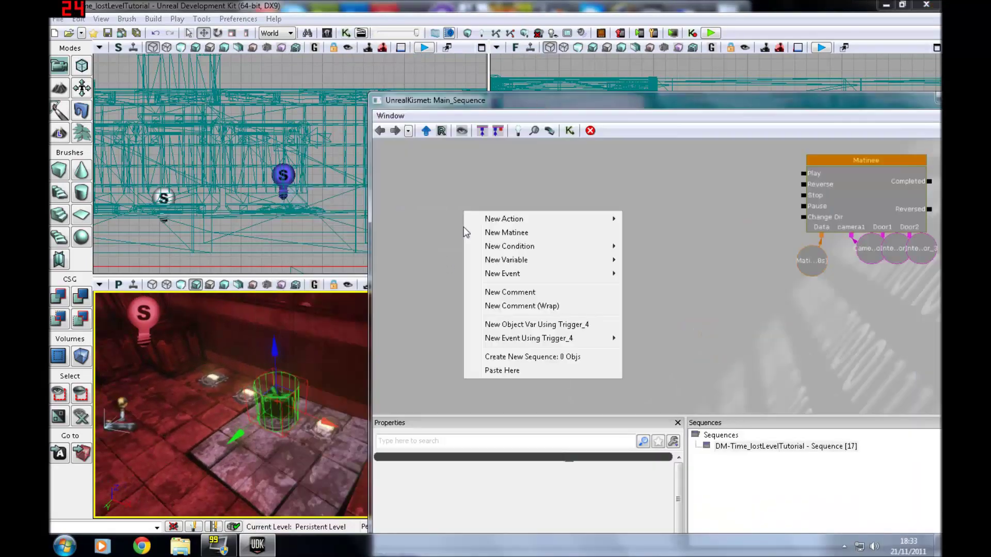
{"action": "mouse_move", "coordinate": [537, 339]}
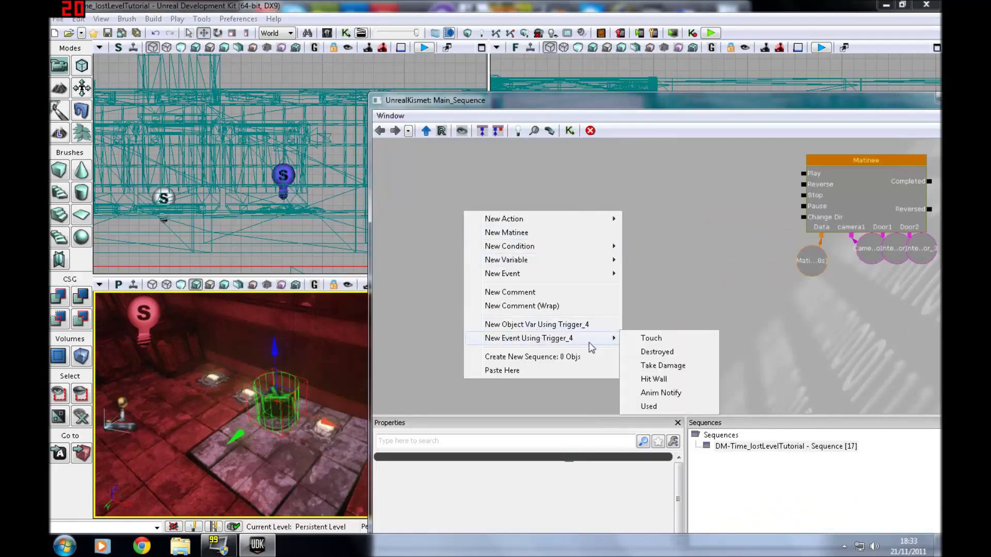
{"action": "left_click", "coordinate": [650, 339]}
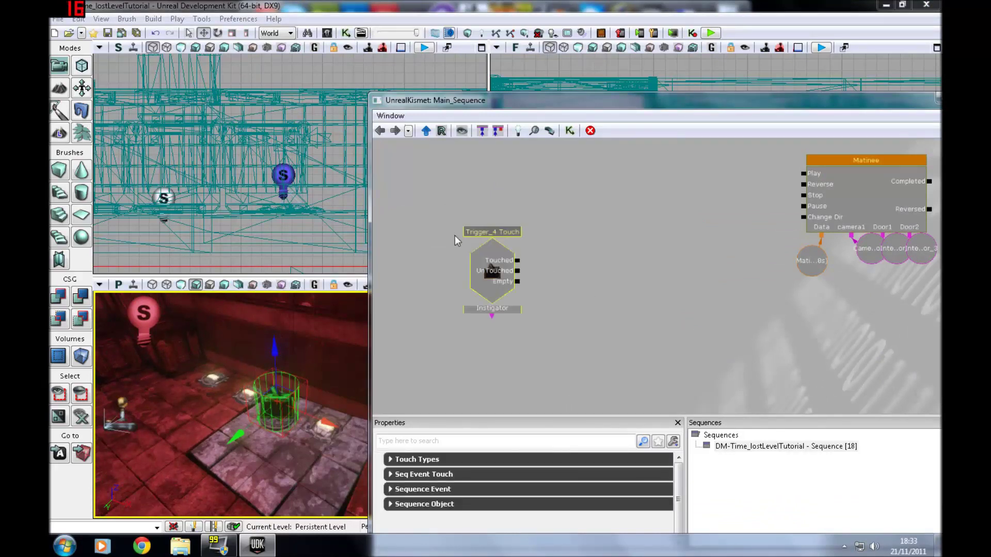
{"action": "left_click_drag", "start_coordinate": [485, 234], "coordinate": [614, 191]}
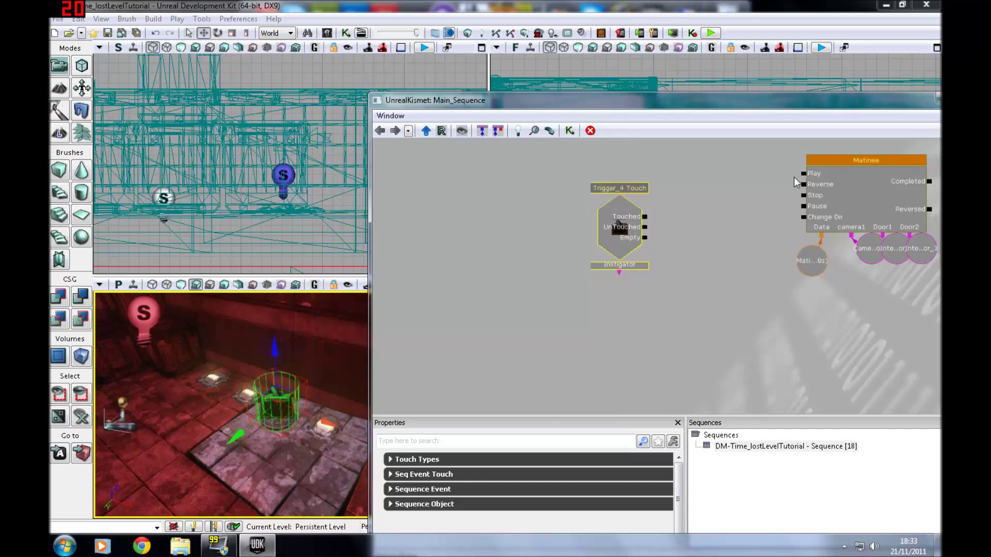
Step: Connect the trigger event's Touched output to the Matinee's Play input and minimize Kismet
{"action": "left_click", "coordinate": [799, 180]}
{"action": "left_click_drag", "start_coordinate": [676, 206], "coordinate": [646, 216]}
{"action": "left_click_drag", "start_coordinate": [794, 112], "coordinate": [676, 200]}
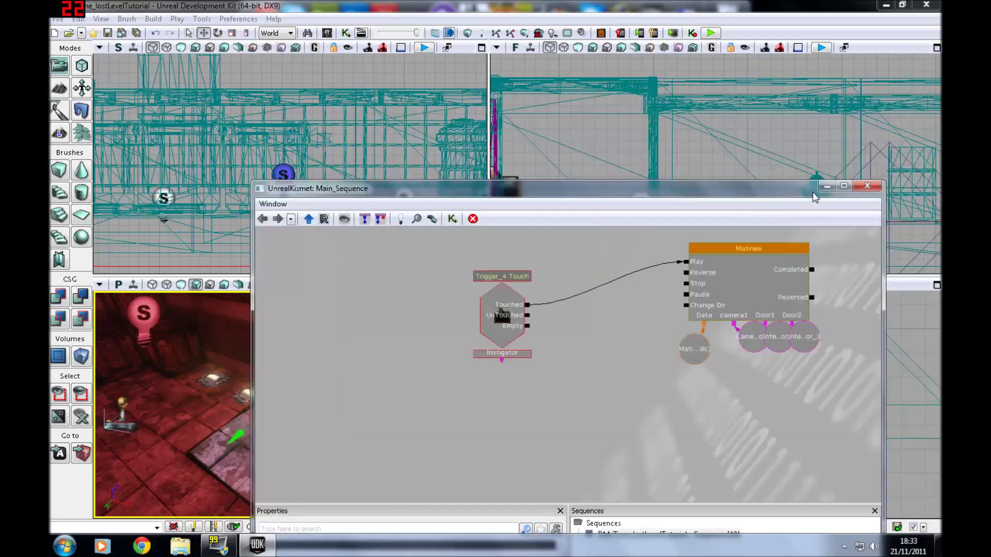
{"action": "left_click", "coordinate": [826, 185]}
Step: Play the level in the perspective viewport, walk onto the round pad to test the trigger, and end the play session
{"action": "left_click", "coordinate": [422, 284]}
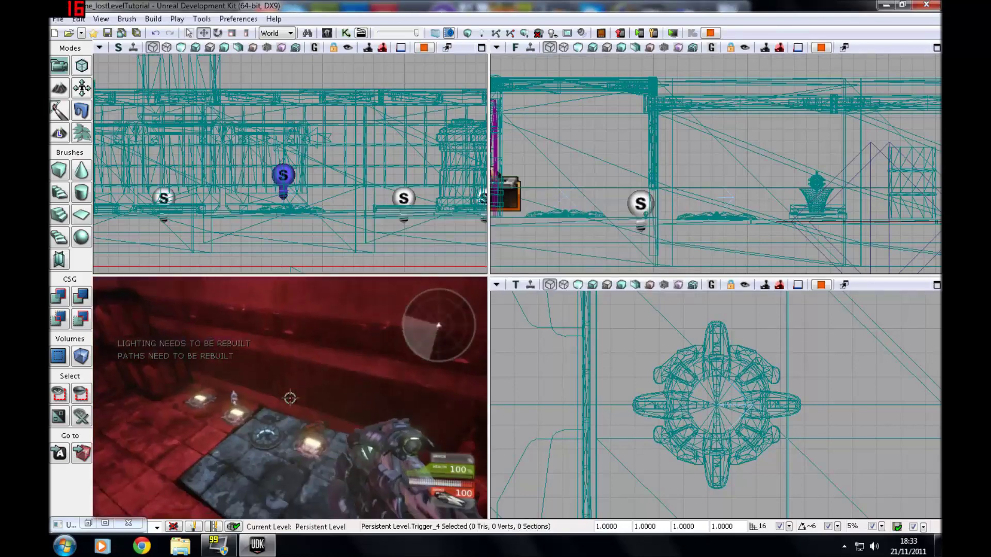
{"action": "key", "text": "w"}
{"action": "key", "text": "w"}
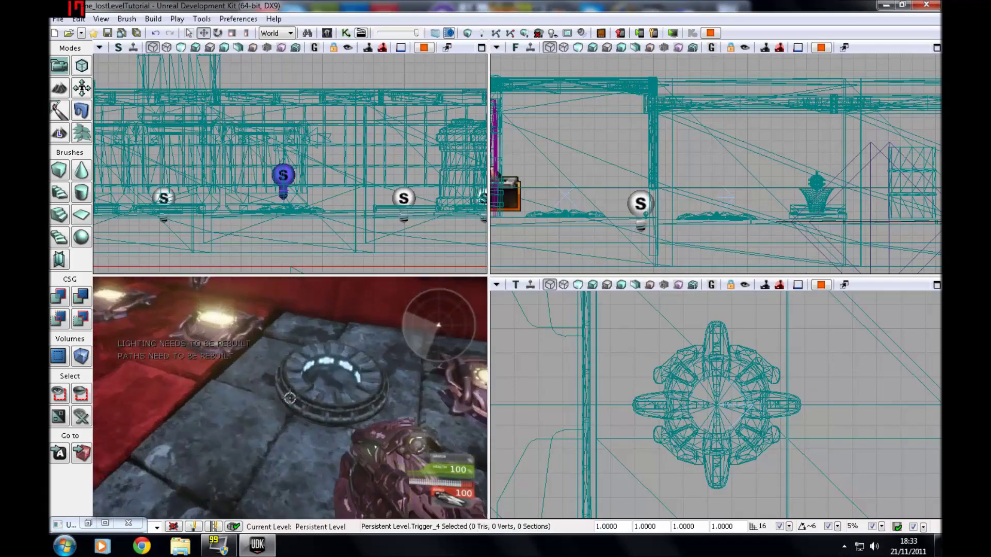
{"action": "key", "text": "s"}
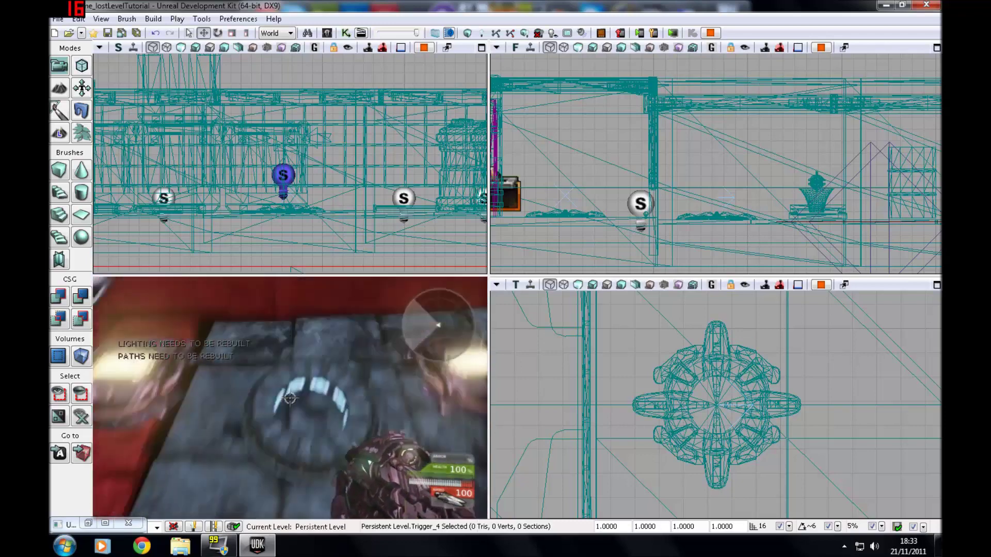
{"action": "key", "text": "Escape"}
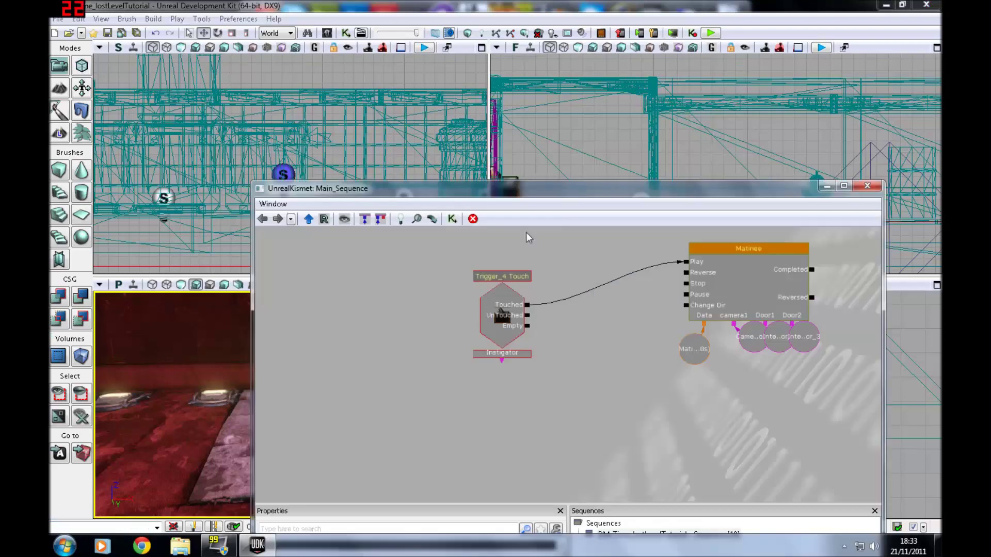
Step: Open the Matinee from its Kismet node and add a new director group
{"action": "left_click_drag", "start_coordinate": [472, 189], "coordinate": [611, 140]}
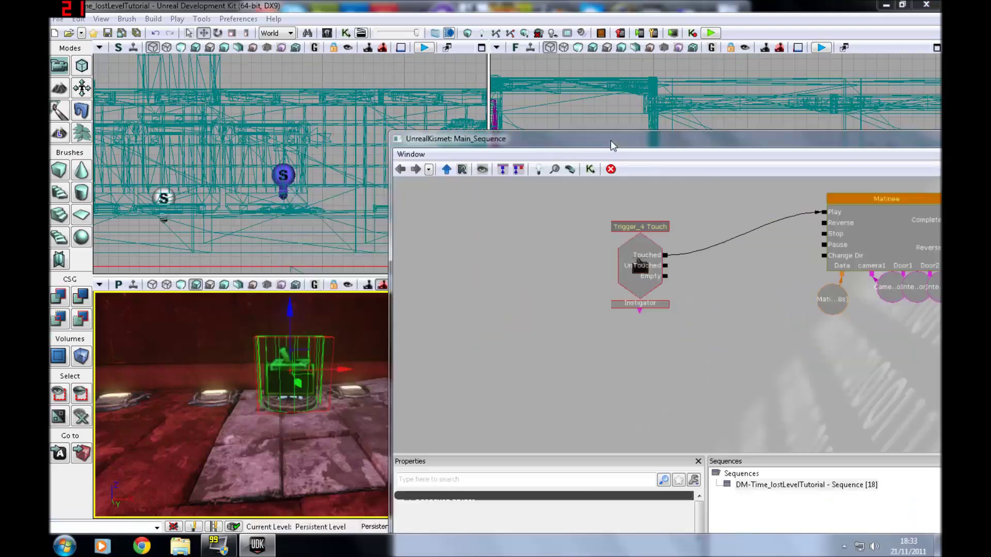
{"action": "double_click", "coordinate": [840, 204]}
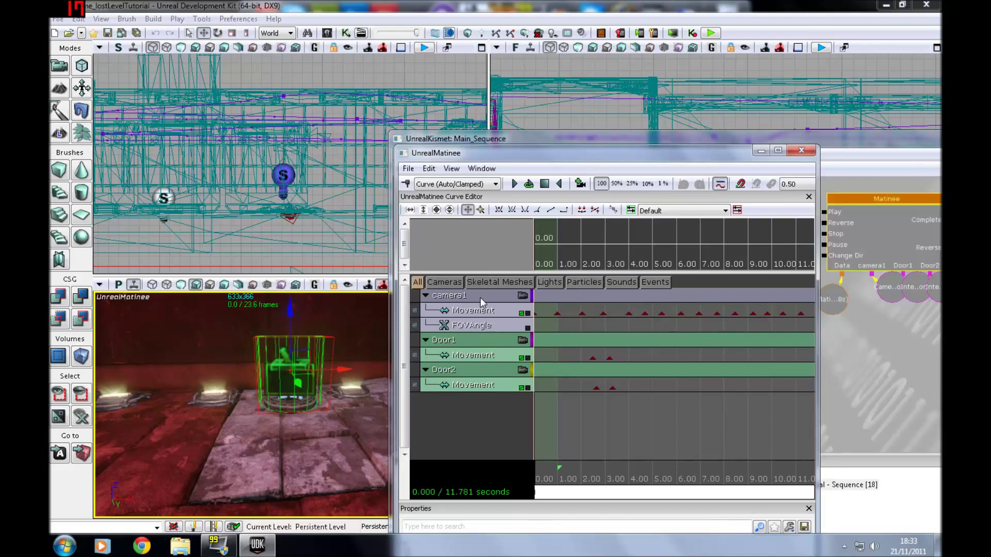
{"action": "right_click", "coordinate": [466, 428]}
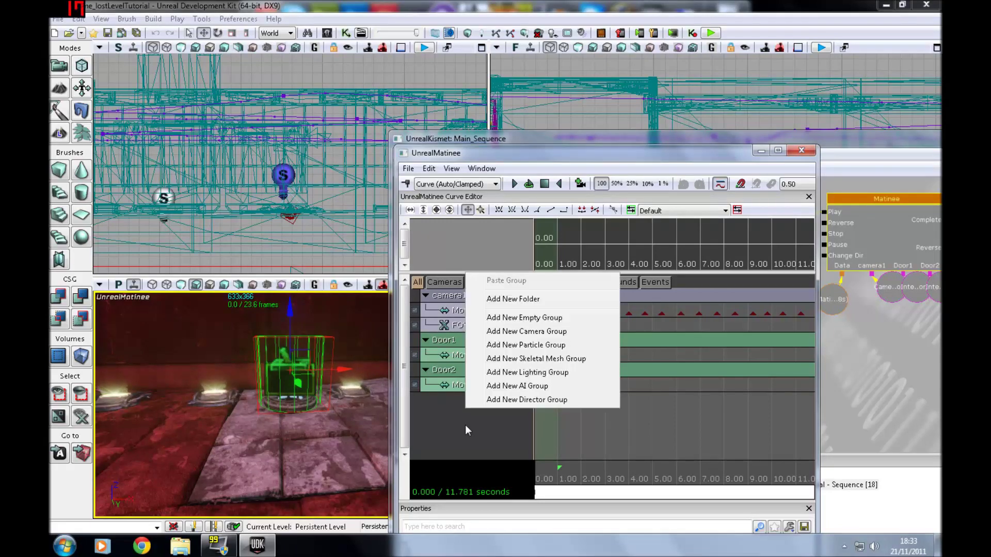
{"action": "left_click", "coordinate": [539, 400]}
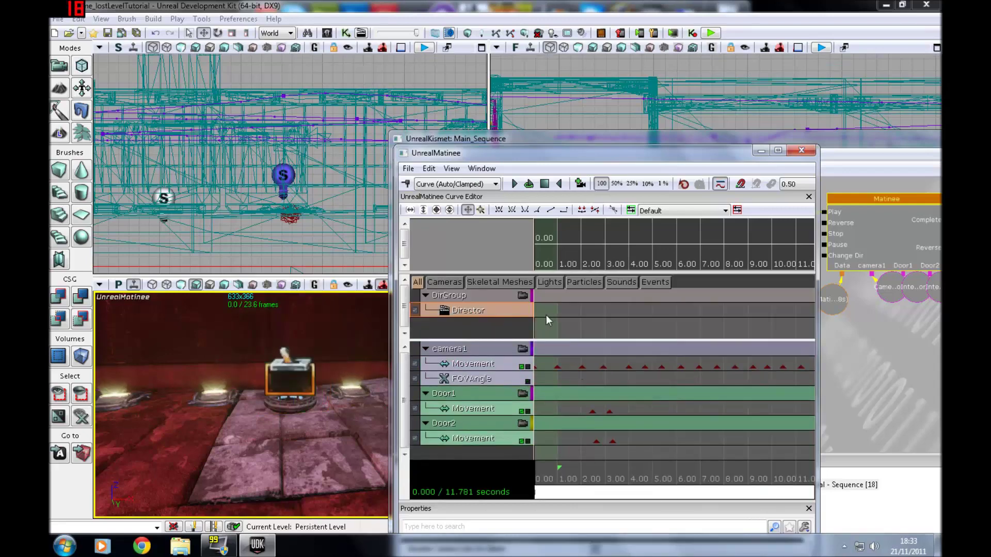
Step: Add a cut to the camera1 group at time 0.00 on the Director track and close the Matinee editor
{"action": "key", "text": "Return"}
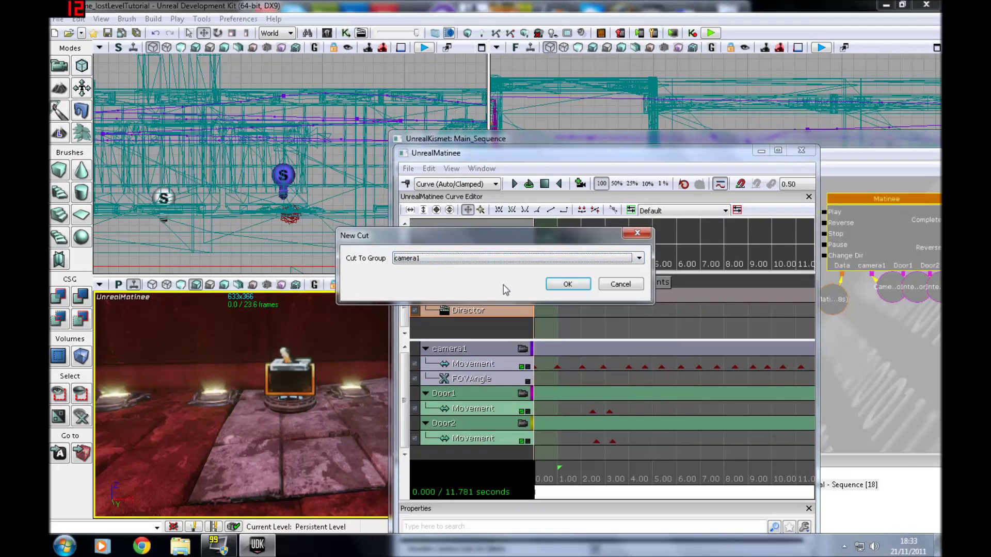
{"action": "left_click", "coordinate": [476, 259]}
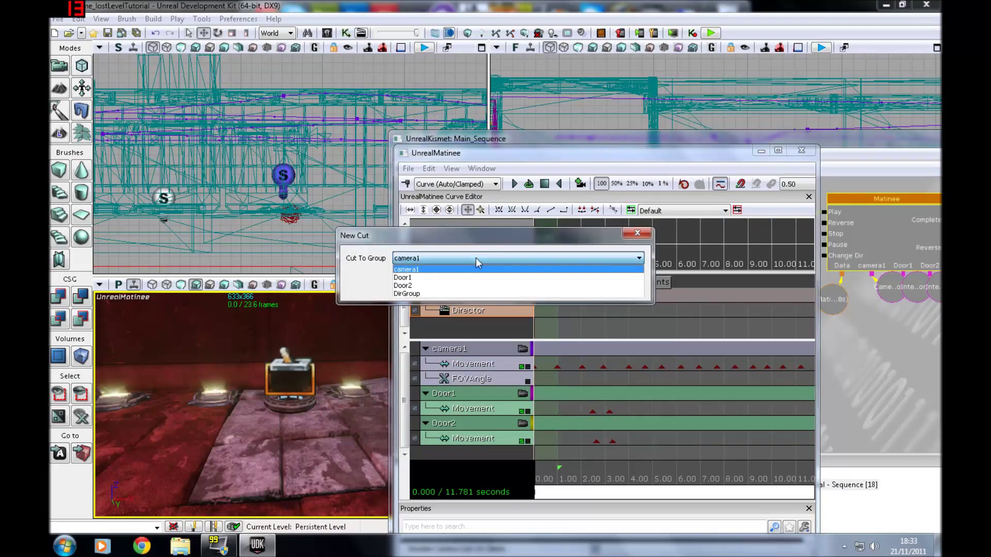
{"action": "left_click", "coordinate": [443, 270]}
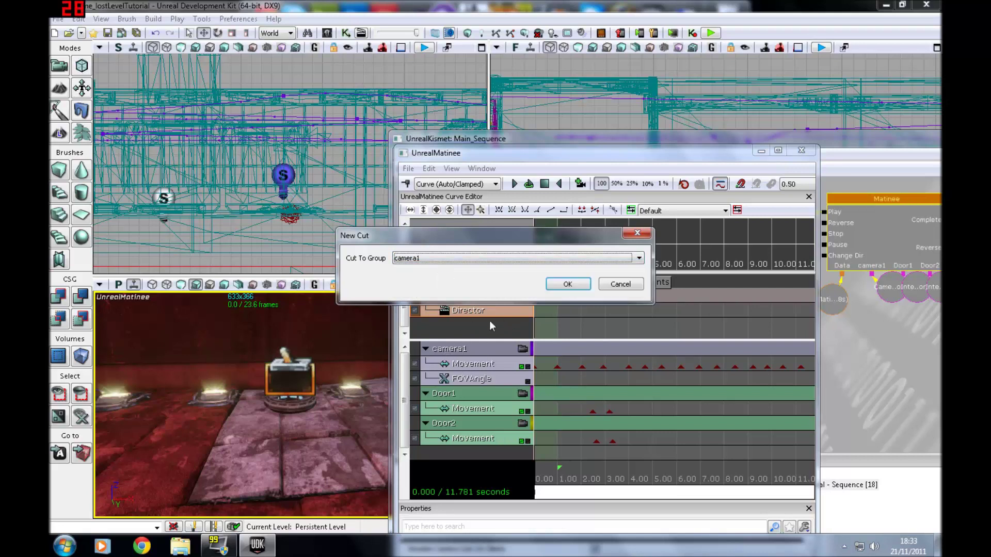
{"action": "left_click", "coordinate": [447, 259]}
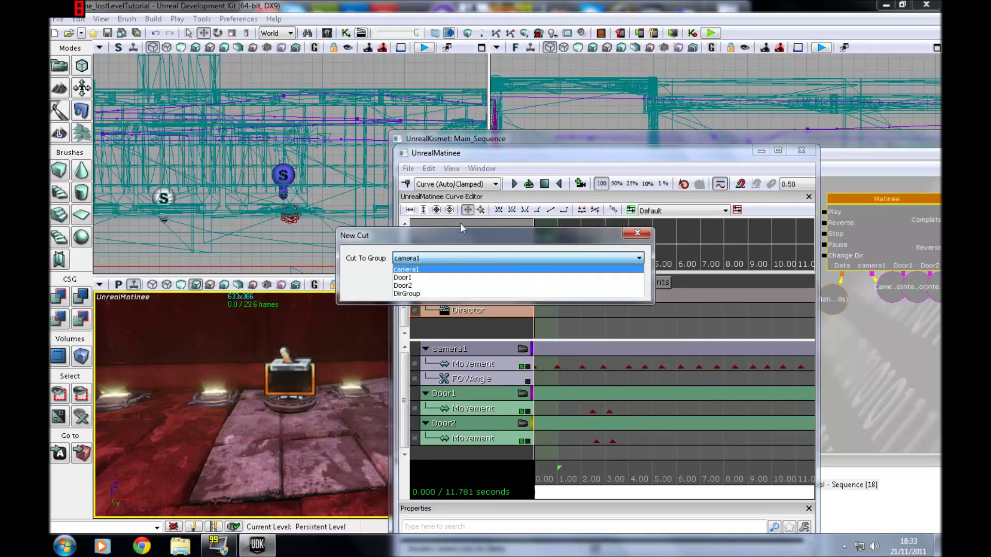
{"action": "left_click", "coordinate": [558, 261]}
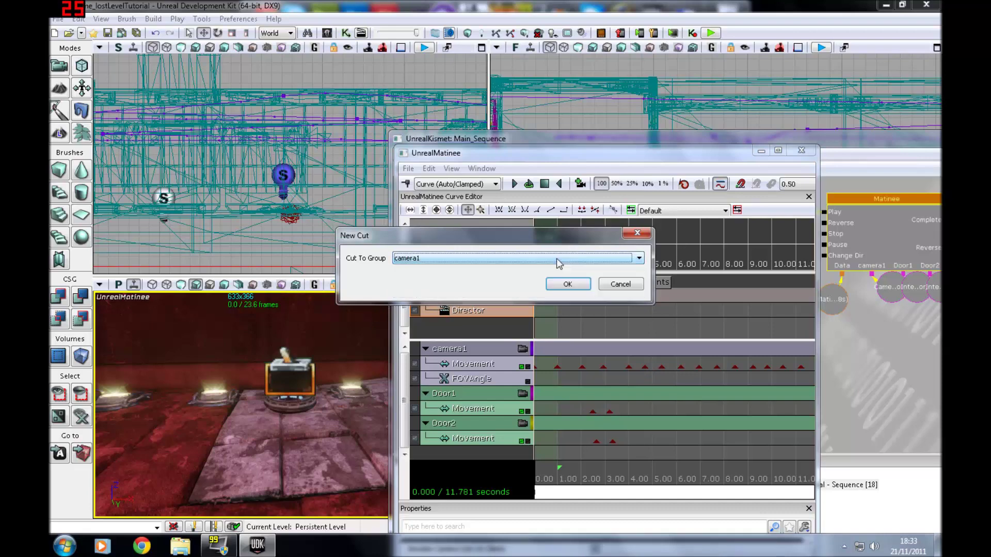
{"action": "left_click", "coordinate": [561, 289]}
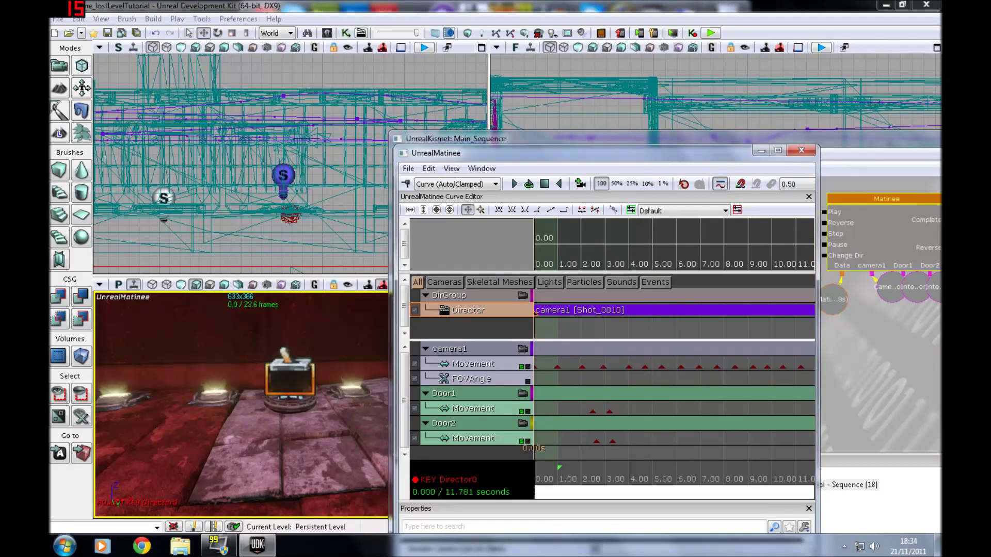
{"action": "left_click", "coordinate": [802, 151]}
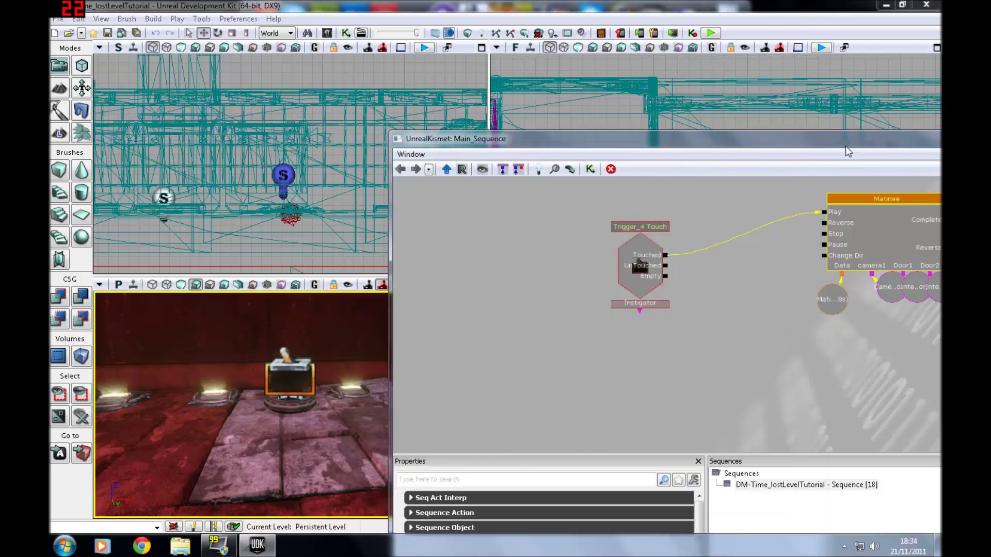
Step: Minimize Kismet, play the level in the perspective viewport, walk onto the trigger pad to test the camera cut, and end the play session
{"action": "left_click_drag", "start_coordinate": [846, 145], "coordinate": [726, 209]}
{"action": "left_click", "coordinate": [845, 202]}
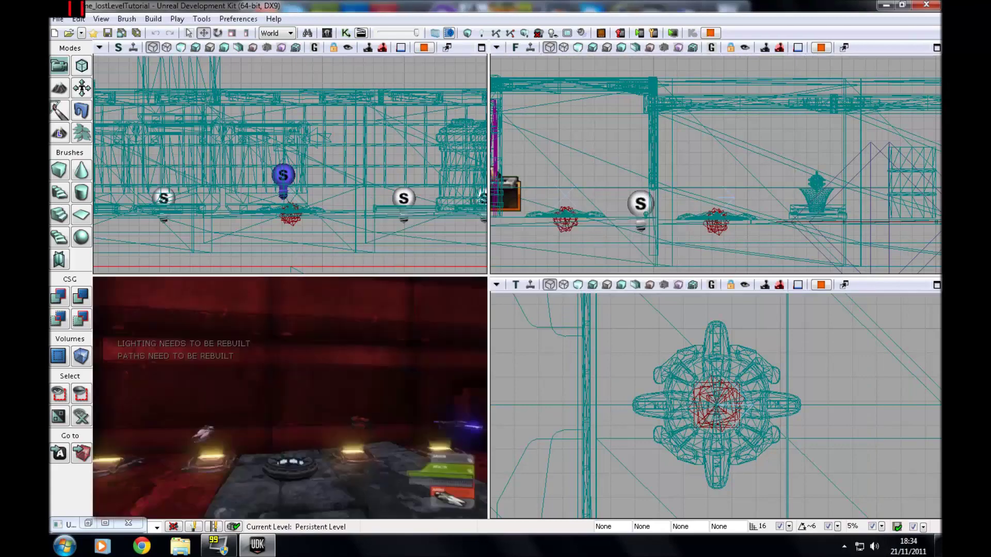
{"action": "key", "text": "w"}
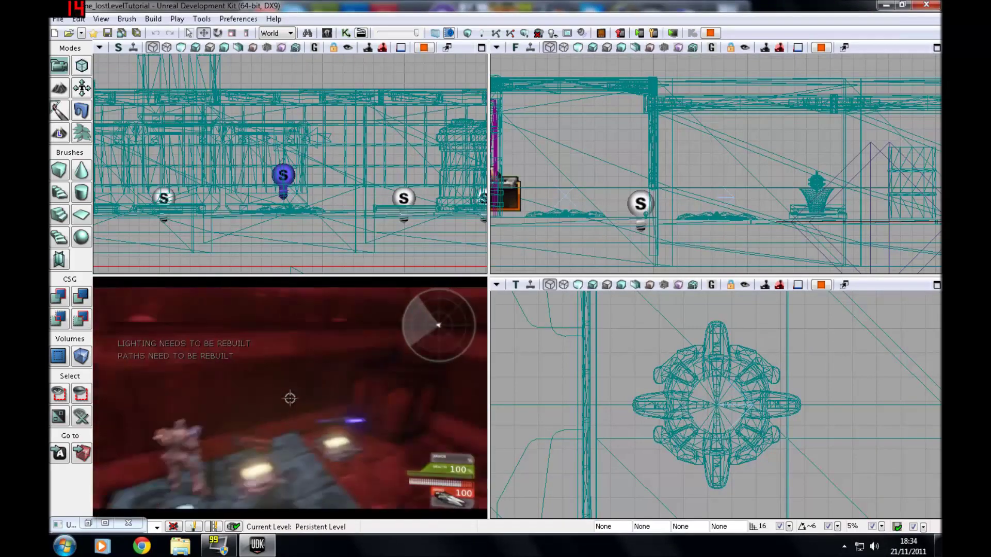
{"action": "key", "text": "w"}
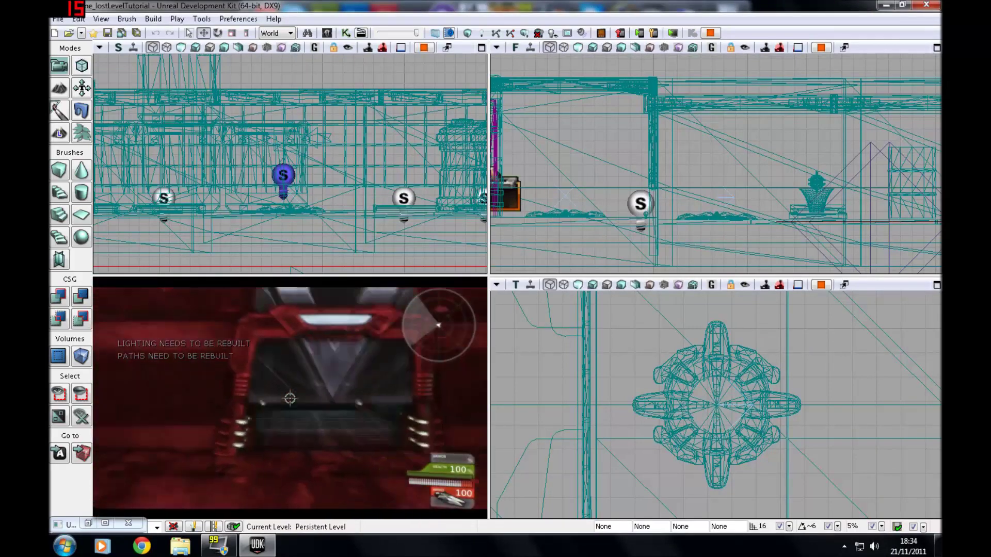
{"action": "key", "text": "Escape"}
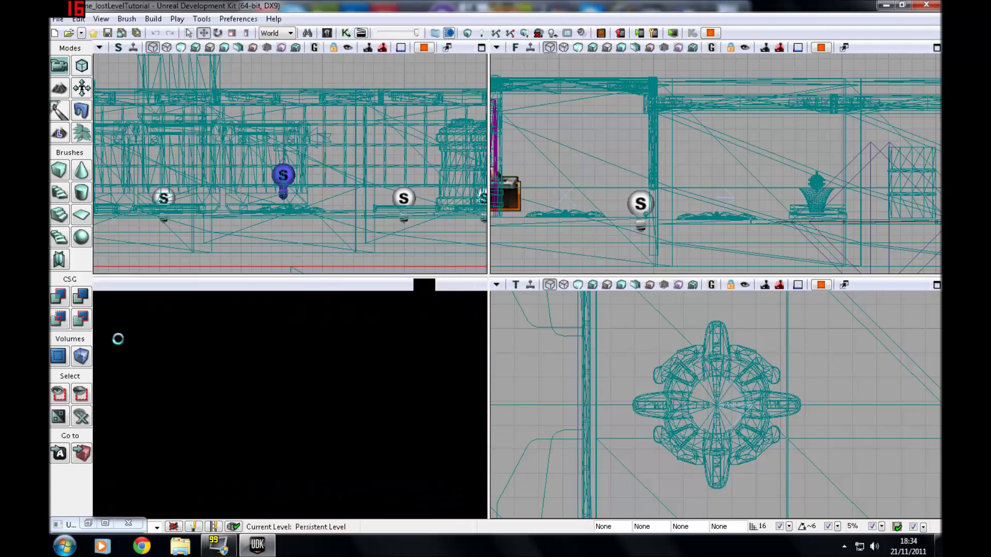
{"action": "right_click_drag", "start_coordinate": [290, 406], "coordinate": [97, 462]}
Step: Restore Kismet, add a Toggle Cinematic Mode action and place it between the trigger event and the Matinee node
{"action": "left_click", "coordinate": [88, 523]}
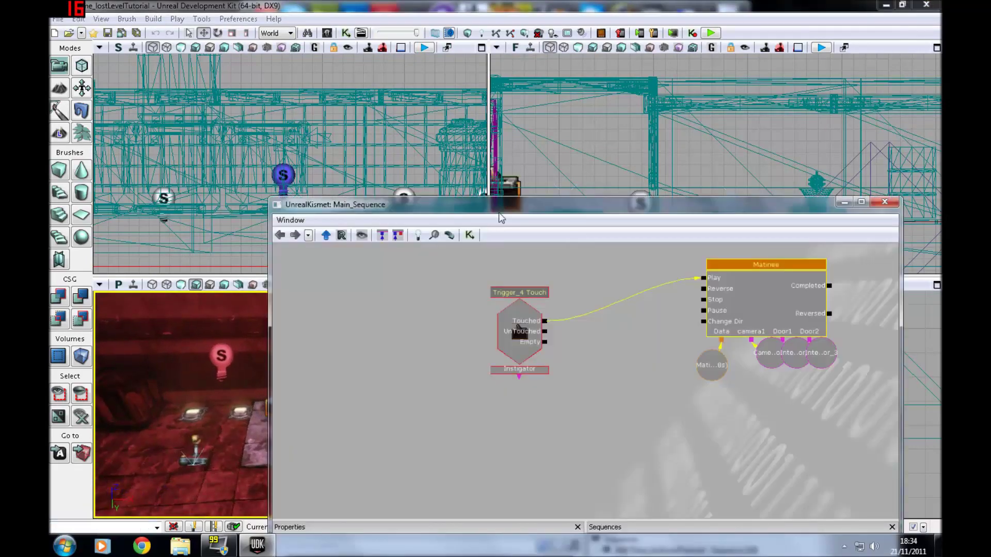
{"action": "left_click_drag", "start_coordinate": [497, 210], "coordinate": [597, 99]}
{"action": "right_click", "coordinate": [573, 274]}
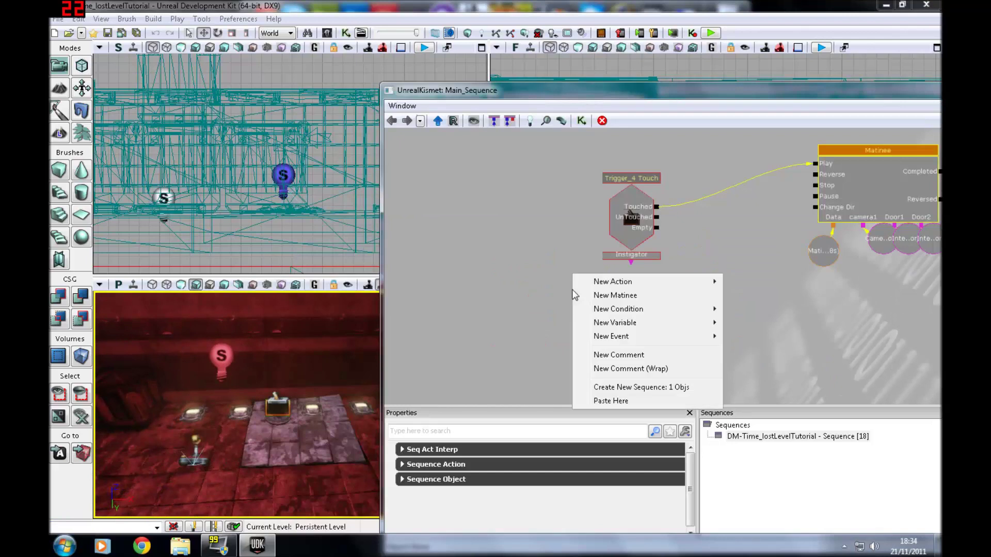
{"action": "mouse_move", "coordinate": [625, 283]}
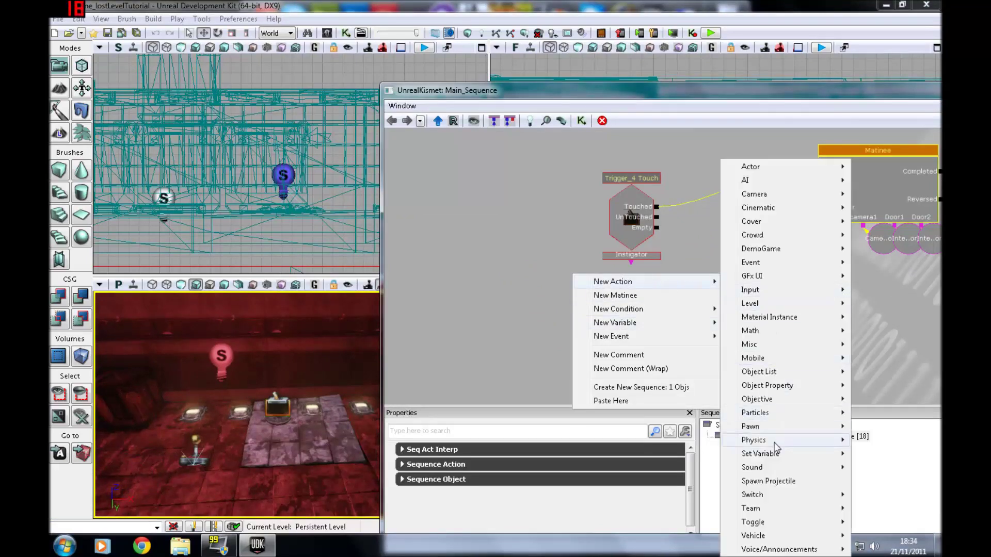
{"action": "mouse_move", "coordinate": [768, 523]}
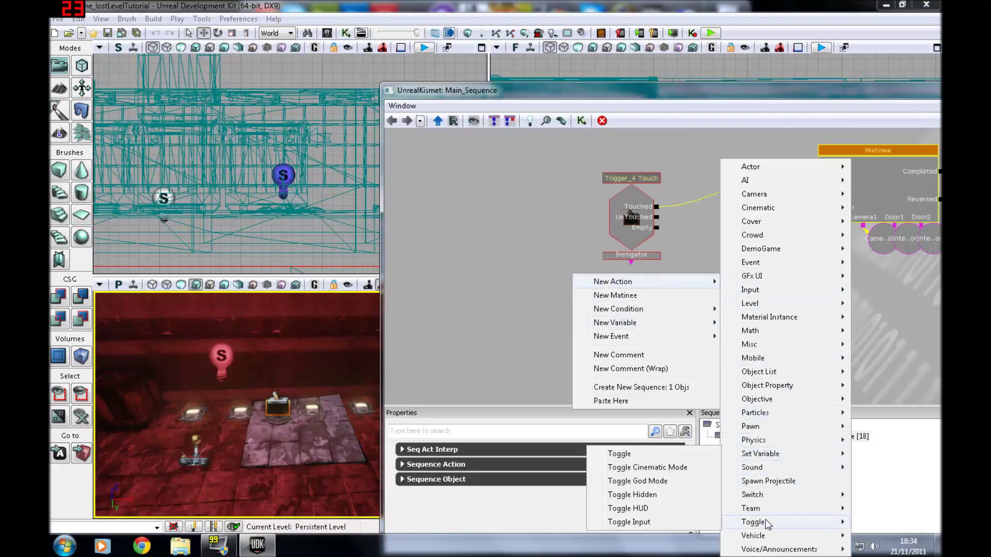
{"action": "left_click", "coordinate": [649, 467]}
{"action": "left_click_drag", "start_coordinate": [598, 293], "coordinate": [725, 269]}
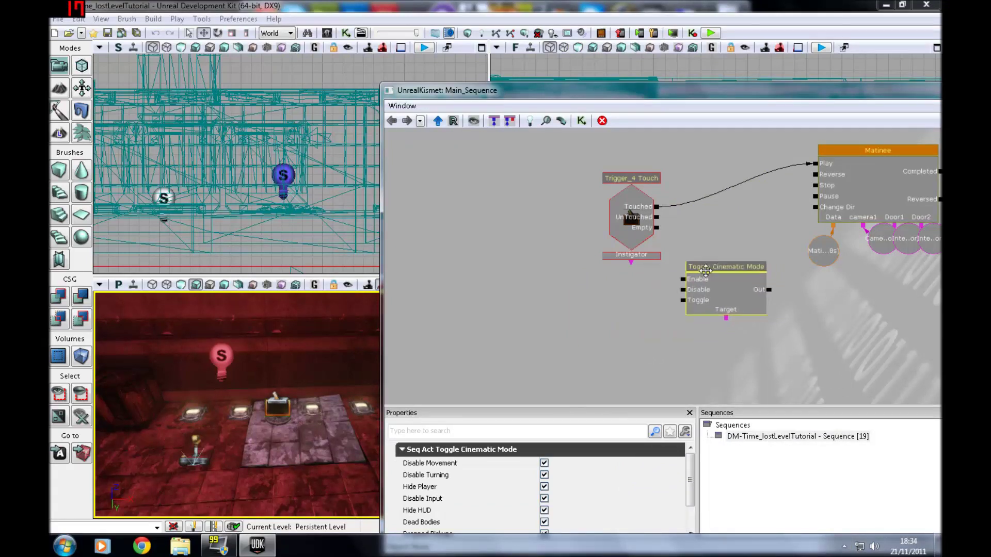
Step: Connect the trigger's Touched output to Toggle Cinematic Mode's Enable input and the Matinee's Completed output to its Disable input
{"action": "left_click", "coordinate": [665, 217]}
{"action": "left_click_drag", "start_coordinate": [657, 207], "coordinate": [684, 278]}
{"action": "left_click_drag", "start_coordinate": [772, 240], "coordinate": [541, 332]}
Step: Turn off Hide Player in the Toggle Cinematic Mode action's properties and deselect the node
{"action": "left_click", "coordinate": [589, 313]}
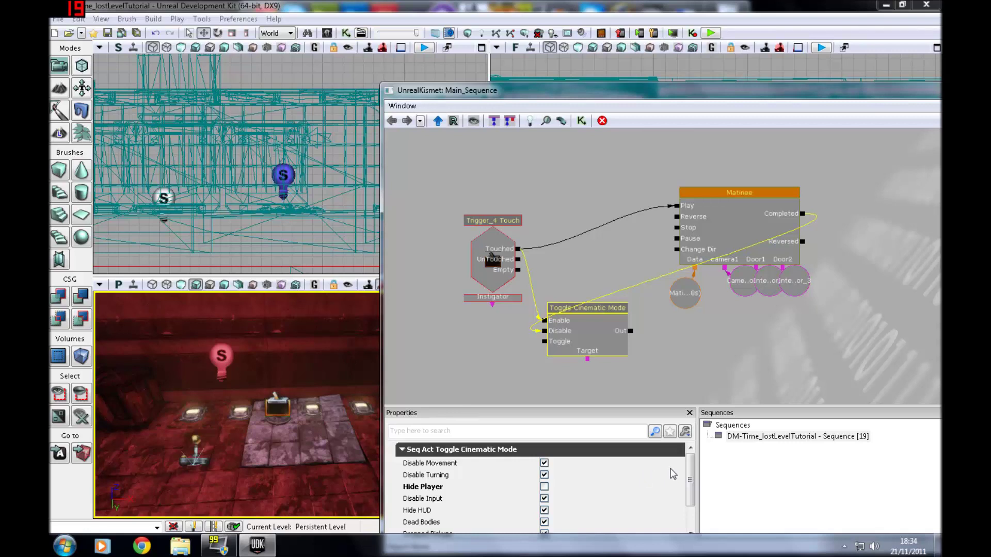
{"action": "scroll", "coordinate": [676, 499], "scroll_direction": "down", "scroll_amount": 1}
{"action": "left_click_drag", "start_coordinate": [688, 497], "coordinate": [687, 422]}
{"action": "left_click", "coordinate": [667, 370]}
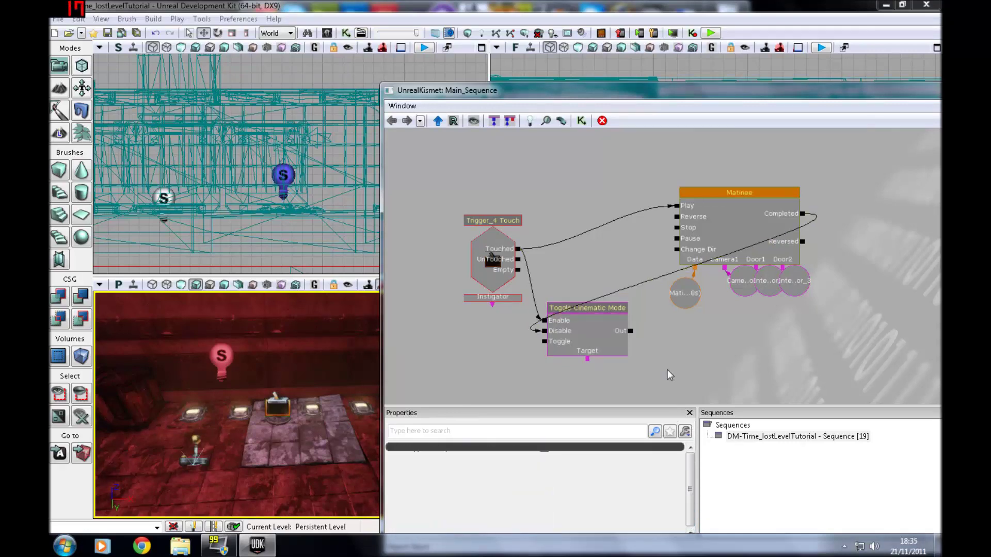
Step: Create an All Players variable below the Toggle Cinematic Mode action and connect it to the action's Target
{"action": "right_click", "coordinate": [667, 370]}
{"action": "mouse_move", "coordinate": [694, 409]}
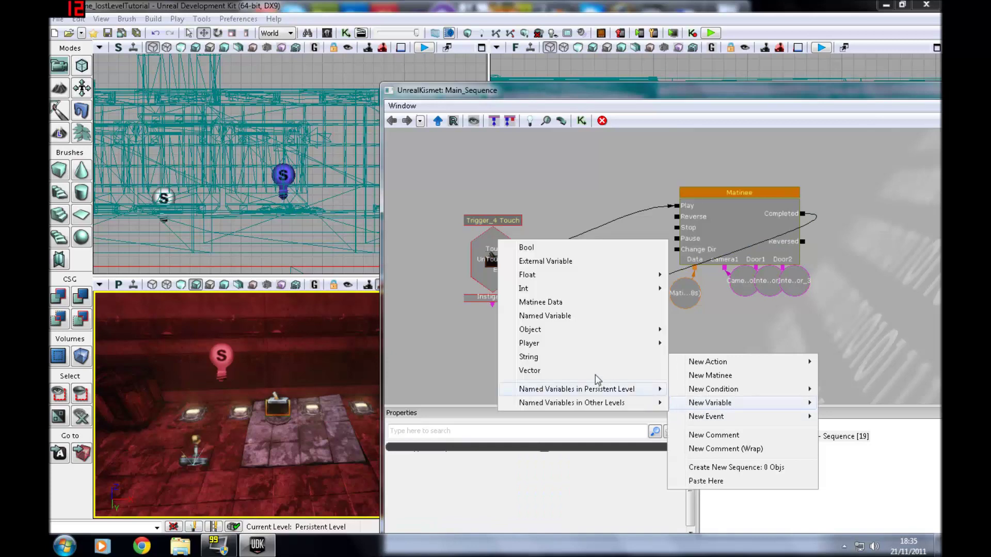
{"action": "mouse_move", "coordinate": [620, 344]}
{"action": "left_click", "coordinate": [702, 343]}
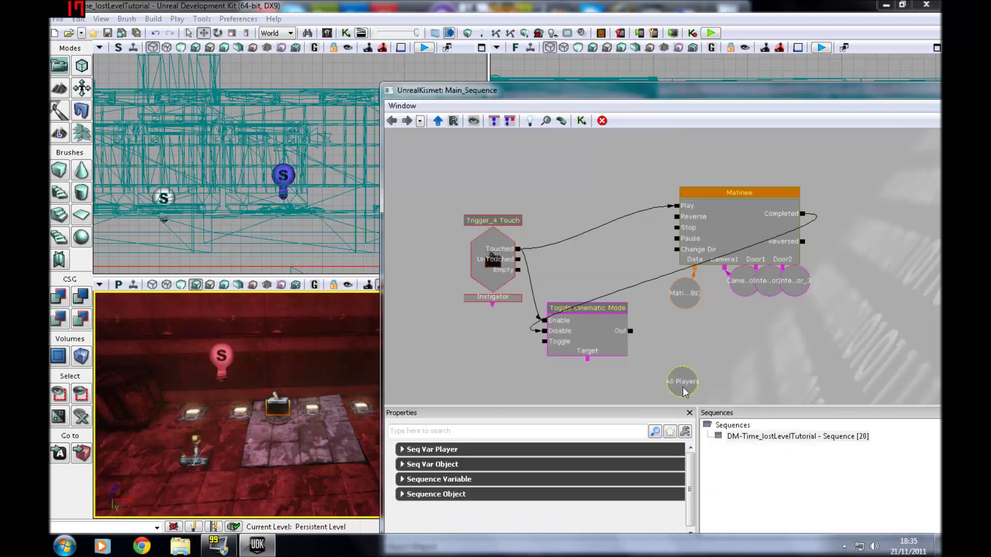
{"action": "left_click_drag", "start_coordinate": [683, 388], "coordinate": [559, 374], "text": "ctrl"}
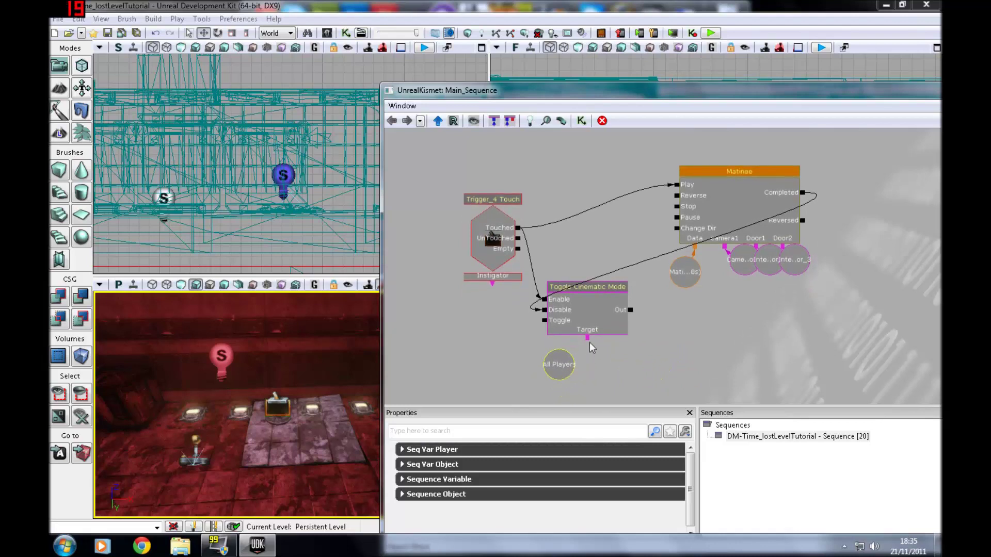
{"action": "left_click_drag", "start_coordinate": [587, 336], "coordinate": [564, 362]}
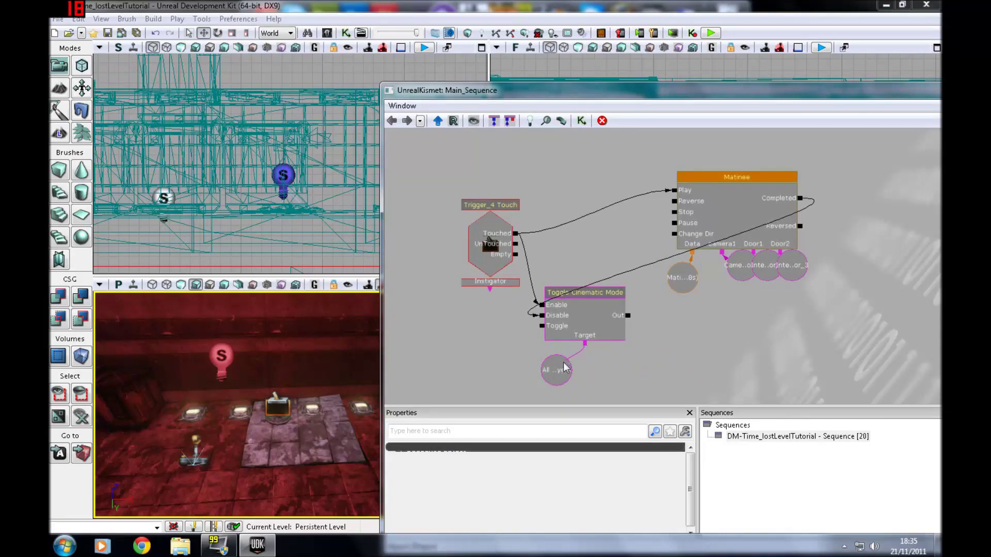
Step: Minimize Kismet, play the level in the perspective viewport to test the cutscene with cinematic mode, and end the play session
{"action": "left_click_drag", "start_coordinate": [749, 91], "coordinate": [623, 110]}
{"action": "left_click", "coordinate": [828, 108]}
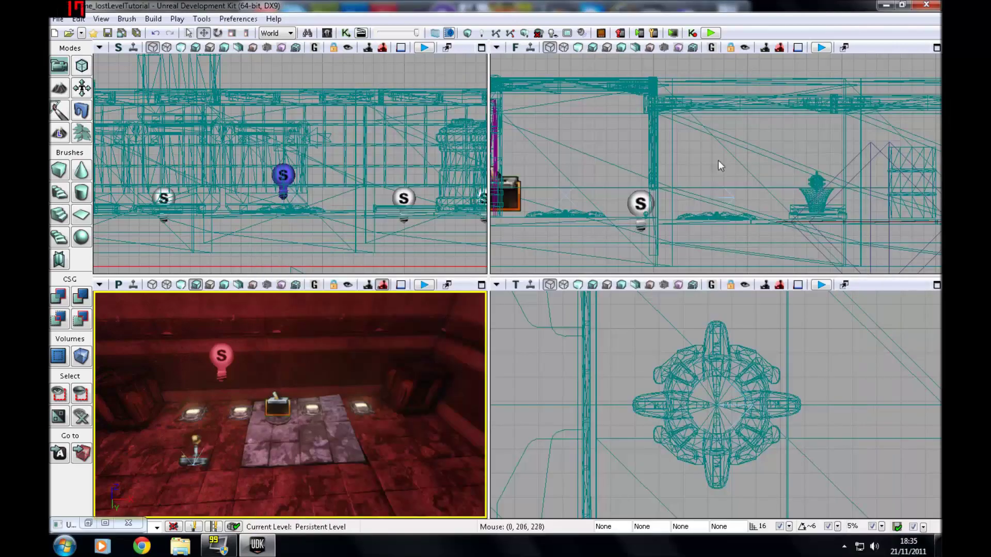
{"action": "left_click", "coordinate": [424, 284]}
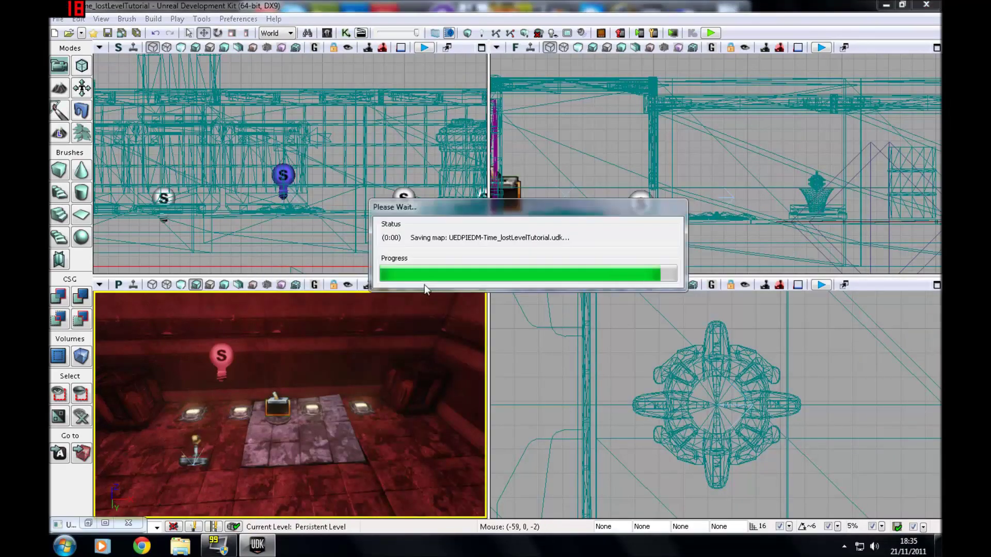
{"action": "key", "text": "w"}
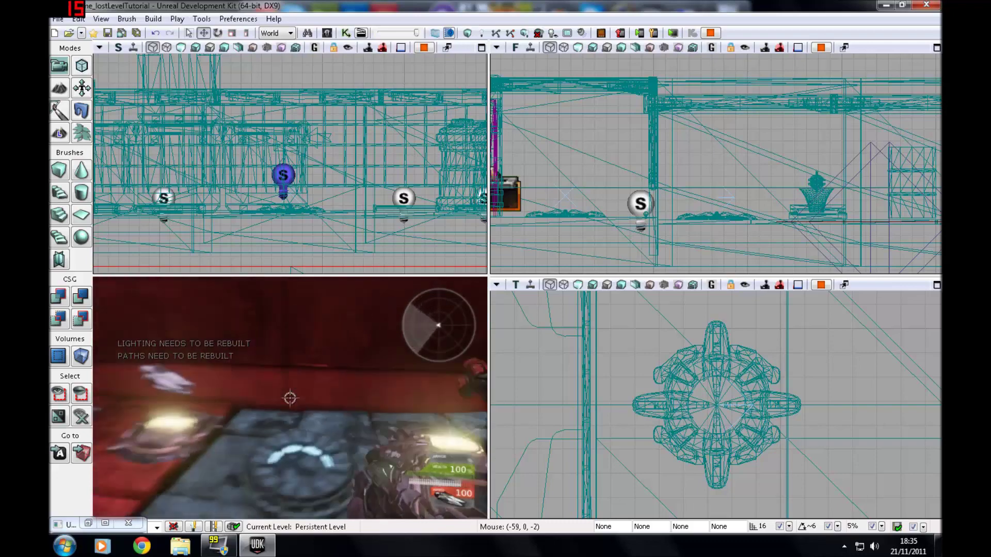
{"action": "key", "text": "Escape"}
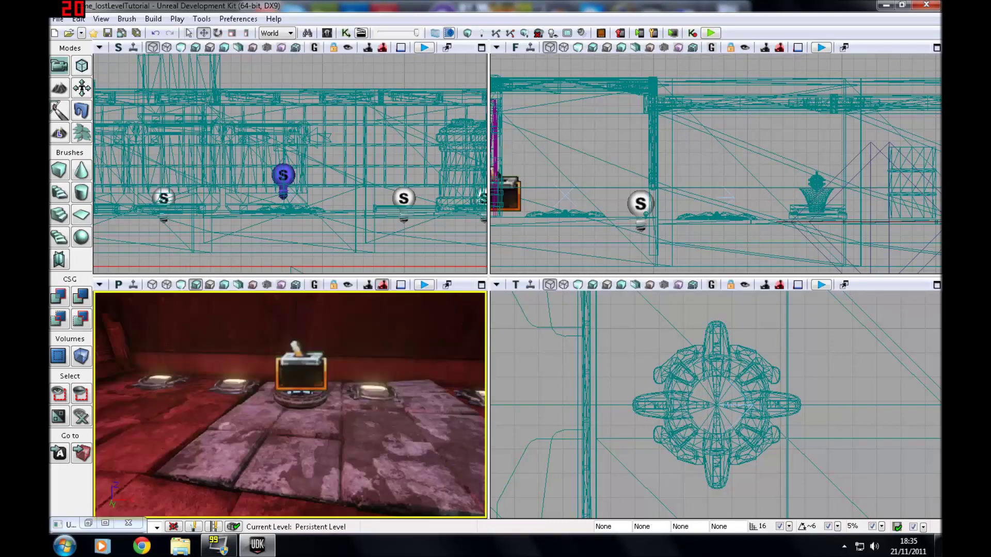
{"action": "mouse_move", "coordinate": [290, 405]}
{"action": "right_mouse_down"}
{"action": "mouse_move", "coordinate": [330, 372]}
{"action": "mouse_move", "coordinate": [242, 397]}
{"action": "mouse_move", "coordinate": [216, 371]}
{"action": "mouse_move", "coordinate": [258, 372]}
{"action": "right_mouse_up"}
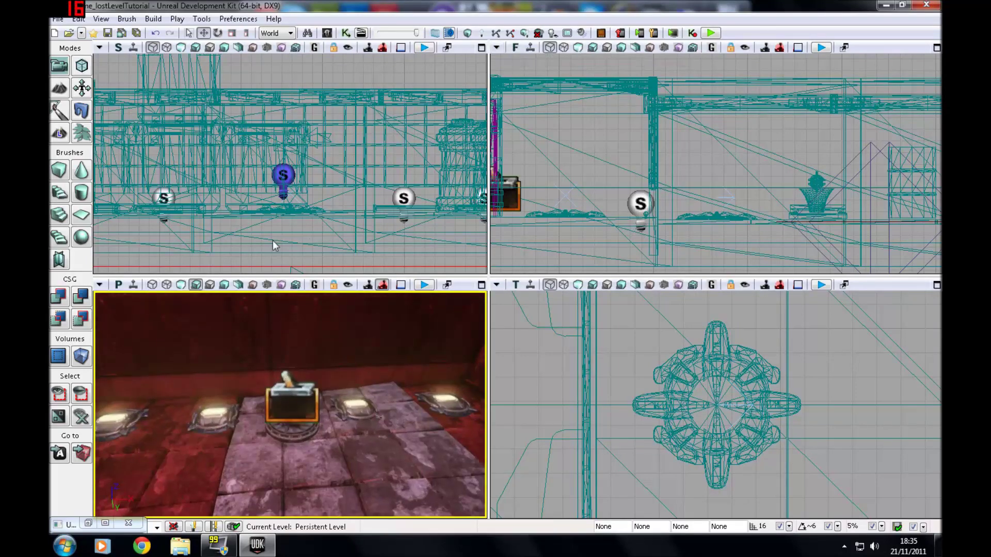
{"action": "right_click_drag", "start_coordinate": [290, 405], "coordinate": [212, 421]}
{"action": "right_click_drag", "start_coordinate": [250, 395], "coordinate": [271, 385]}
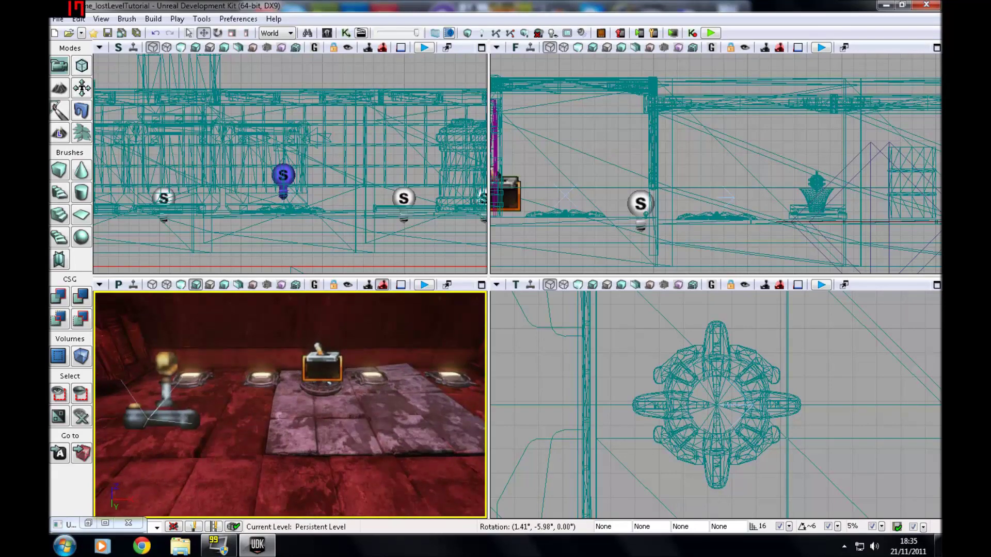